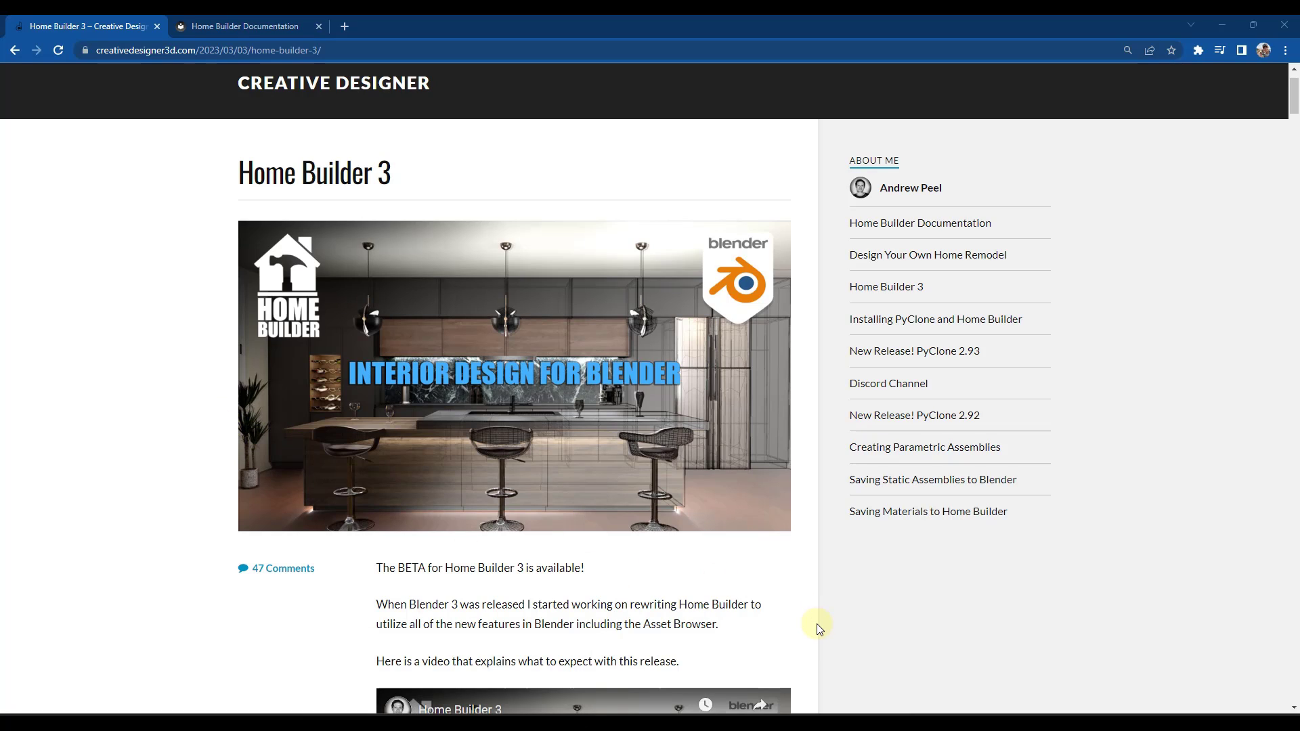
Step: Review the Home Builder 3 page for the Blender and add-on download links and the installation instructions
scroll(492, 602, down, 1)
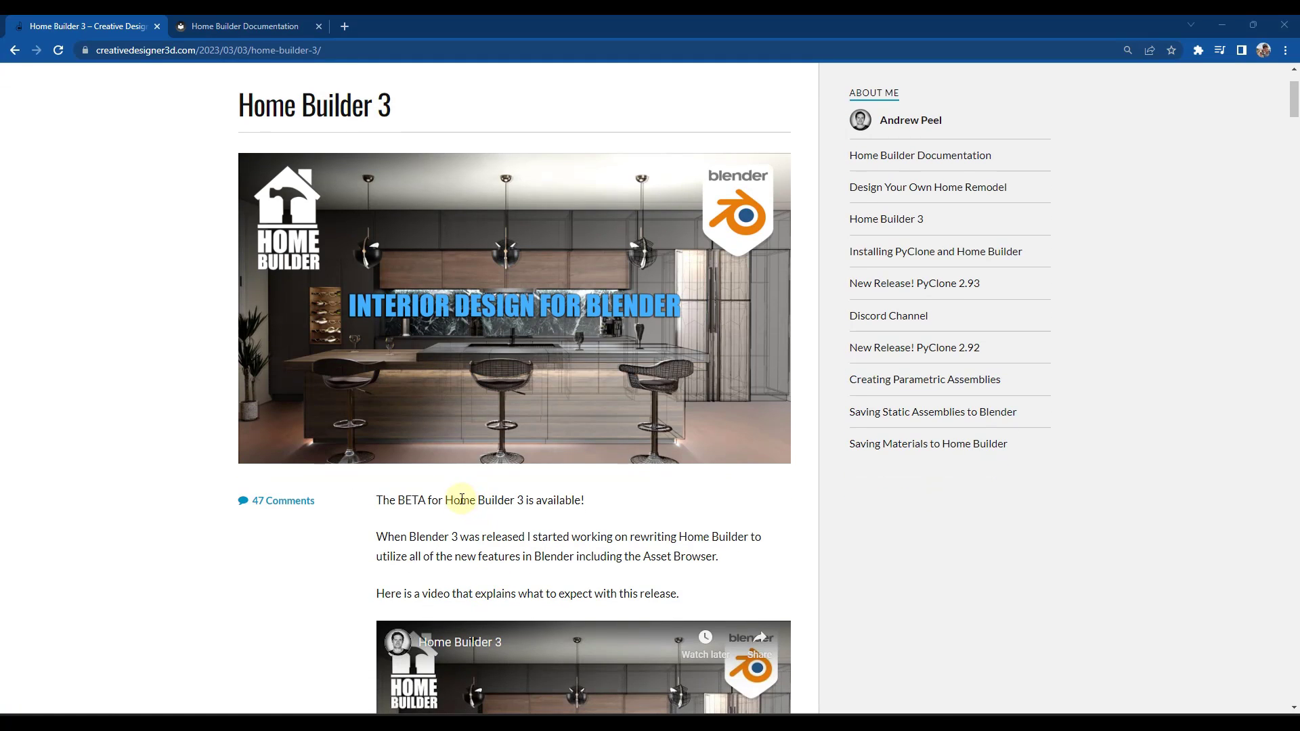
scroll(558, 520, up, 2)
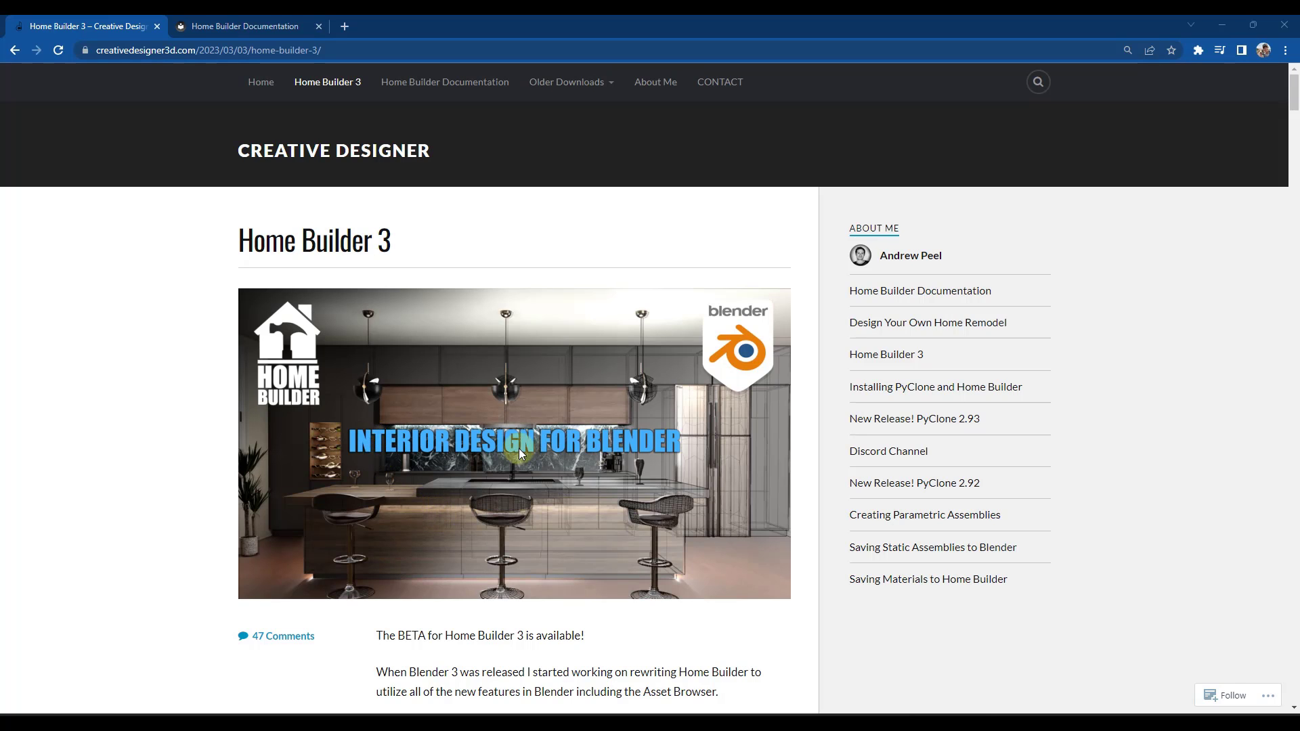
scroll(535, 458, down, 8)
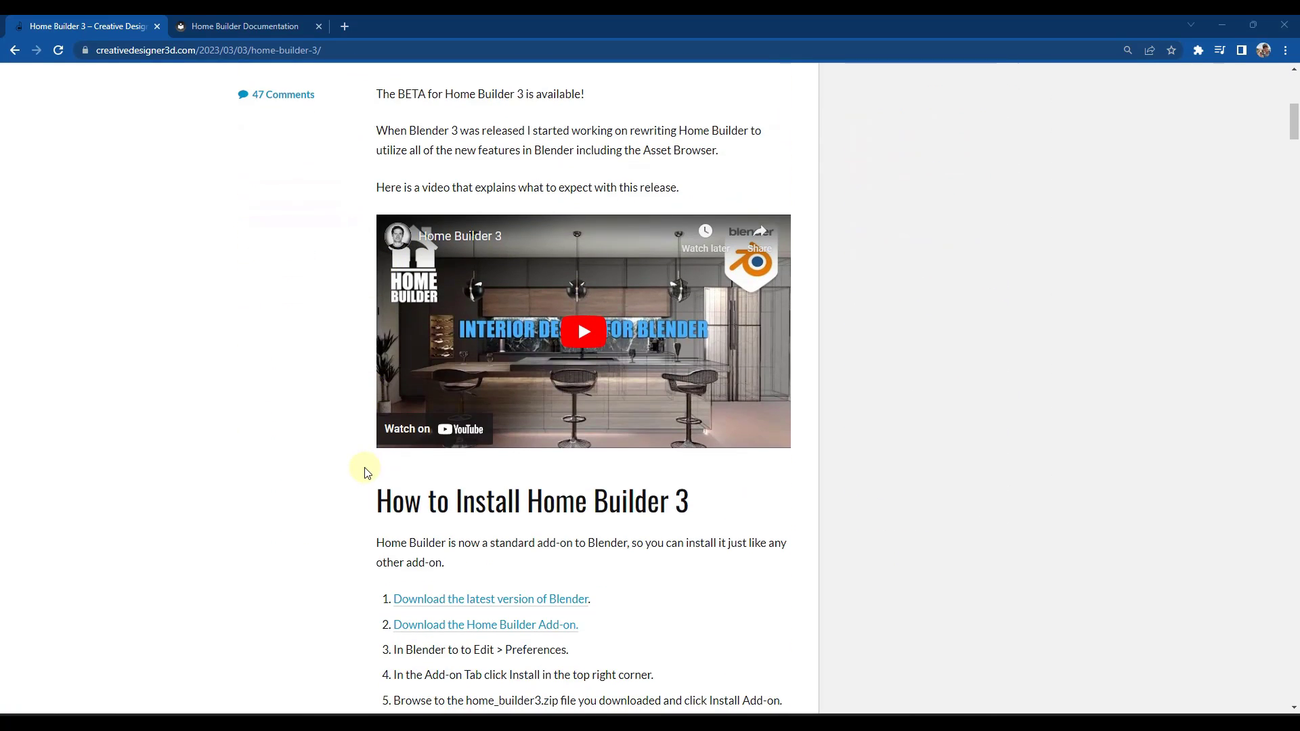
scroll(365, 469, down, 2)
scroll(366, 467, up, 1)
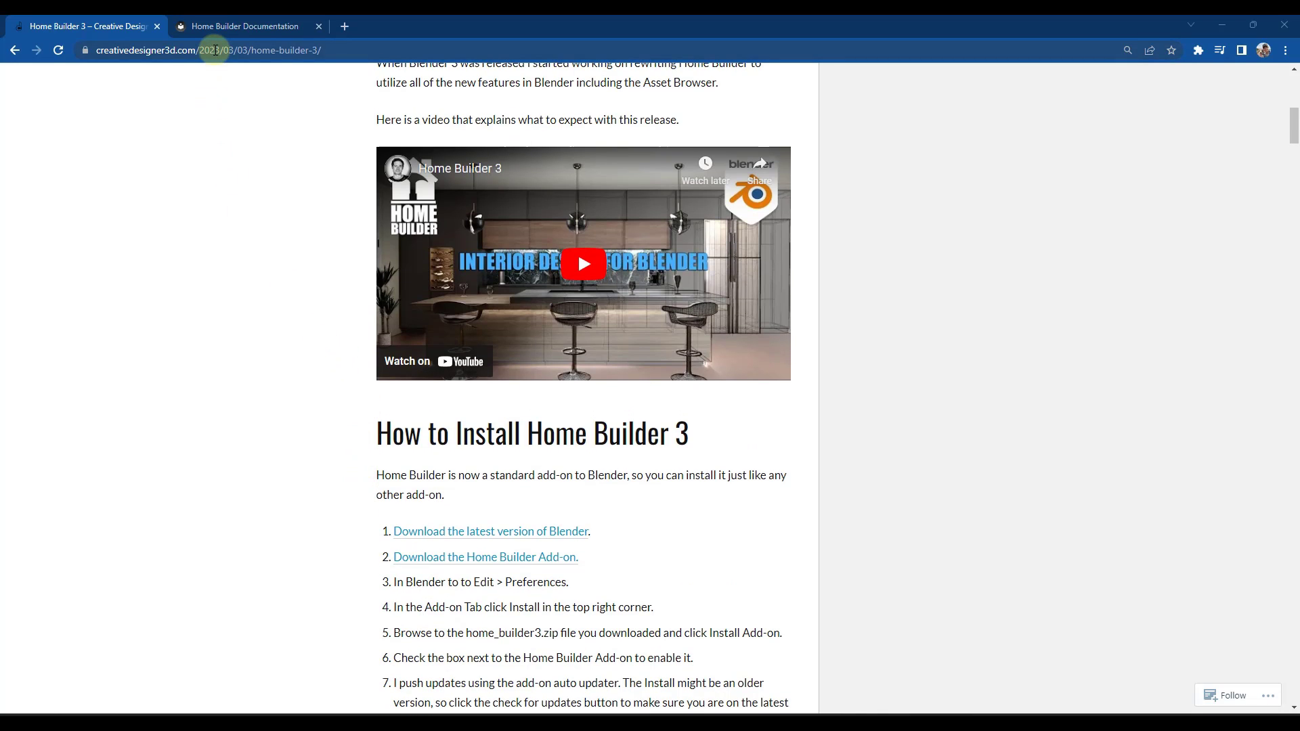
scroll(670, 488, down, 3)
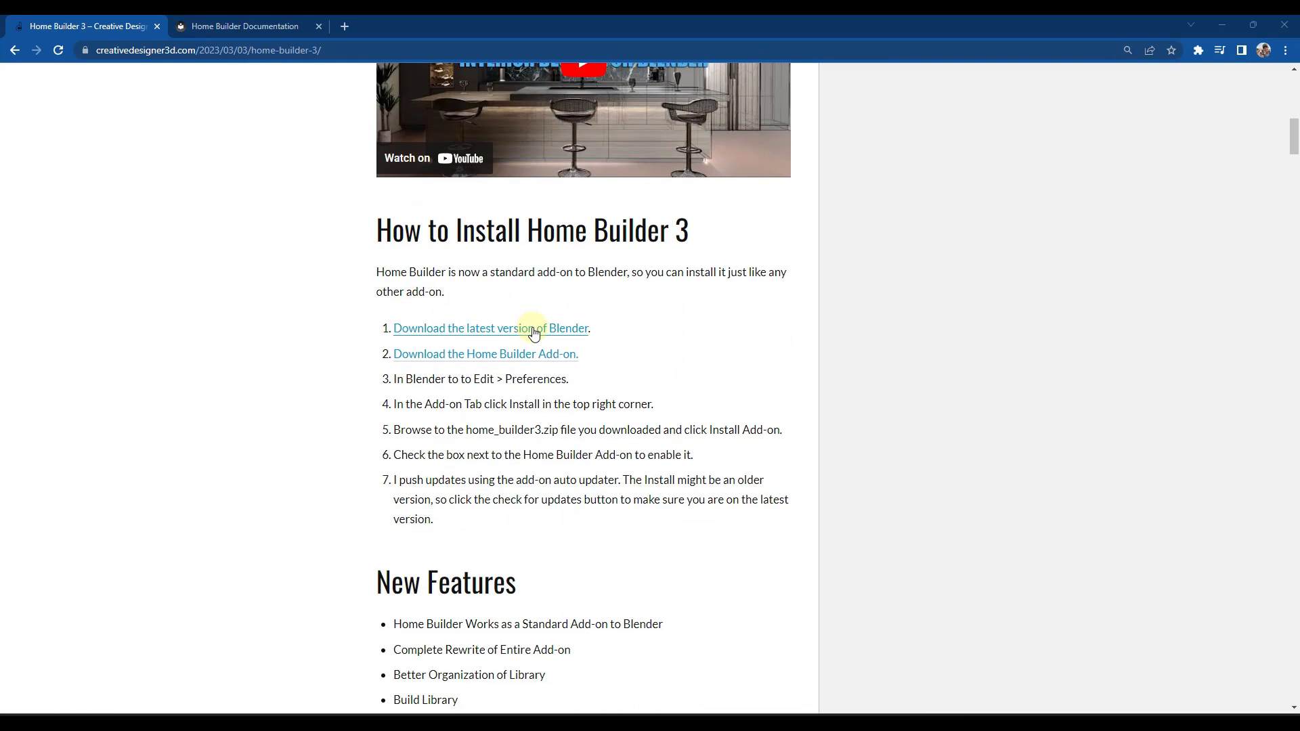
scroll(539, 331, down, 1)
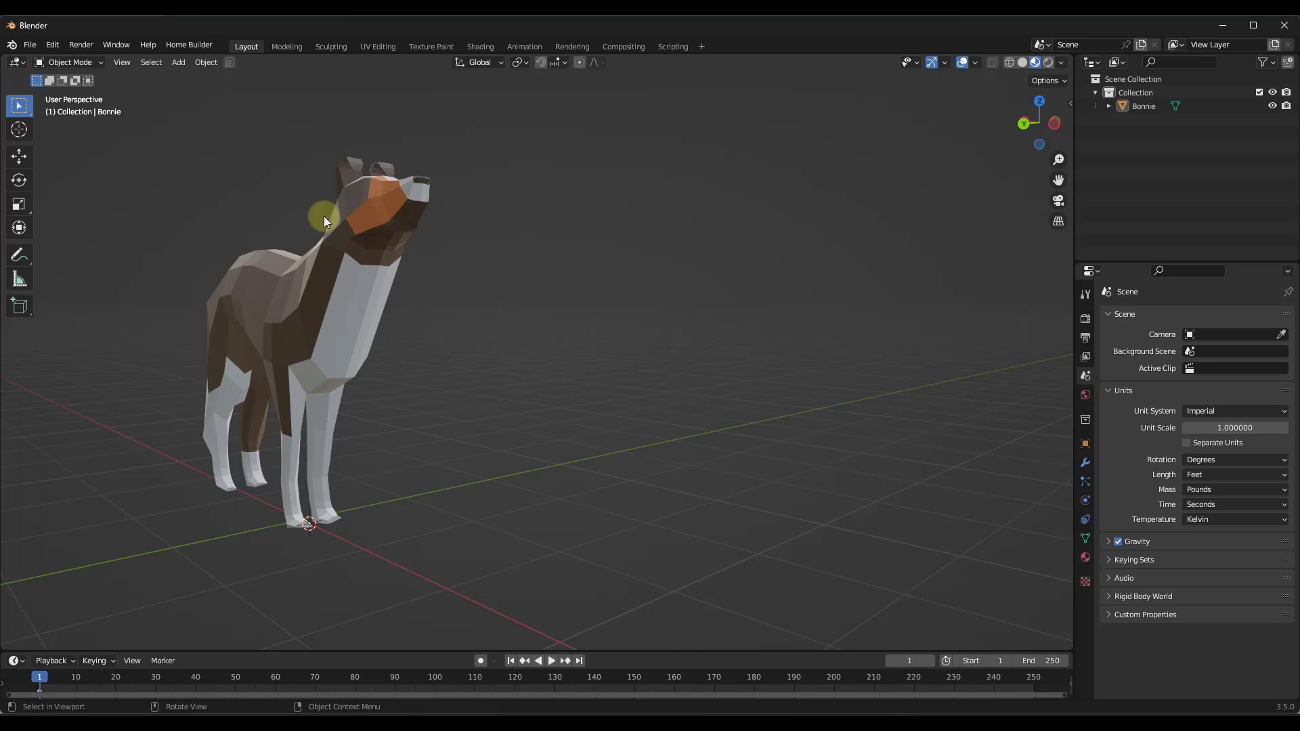
Step: Switch to Blender, browse the add-on installation files in the Plugins folder from the preferences, and close the file browser
click(59, 49)
click(100, 242)
click(350, 80)
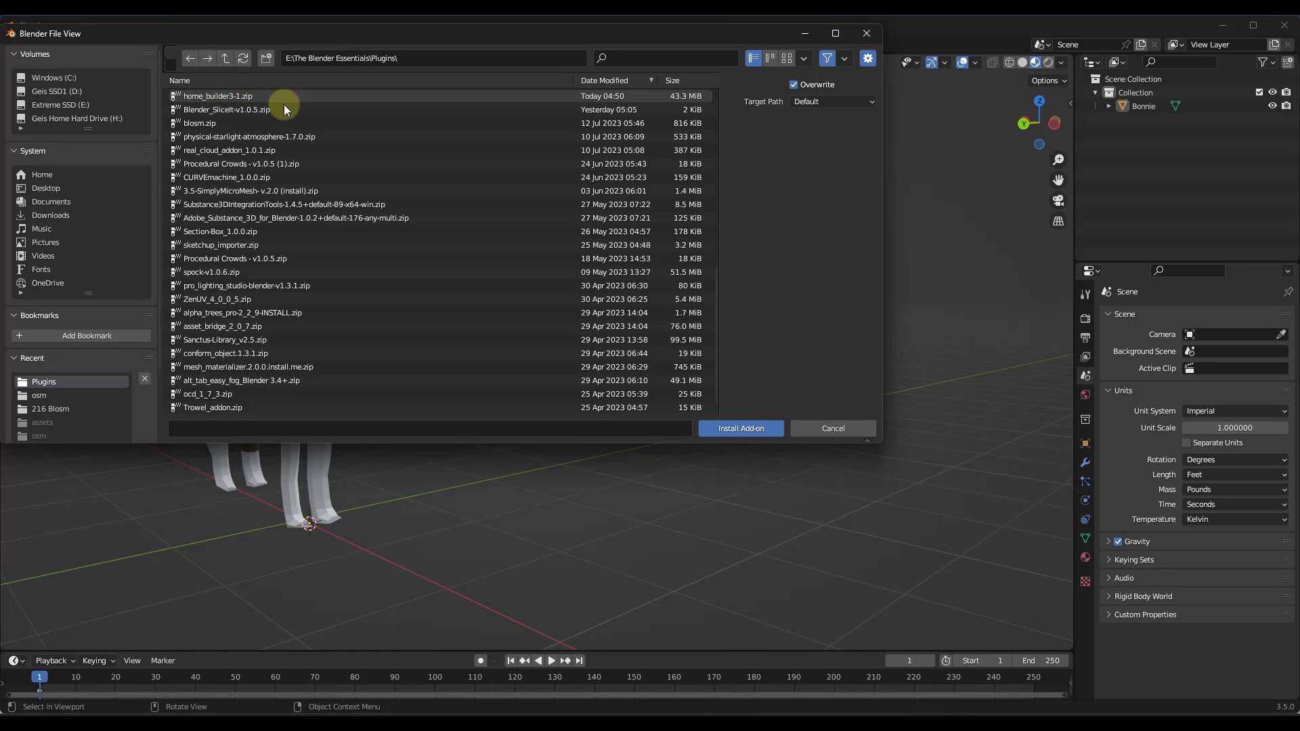
click(866, 33)
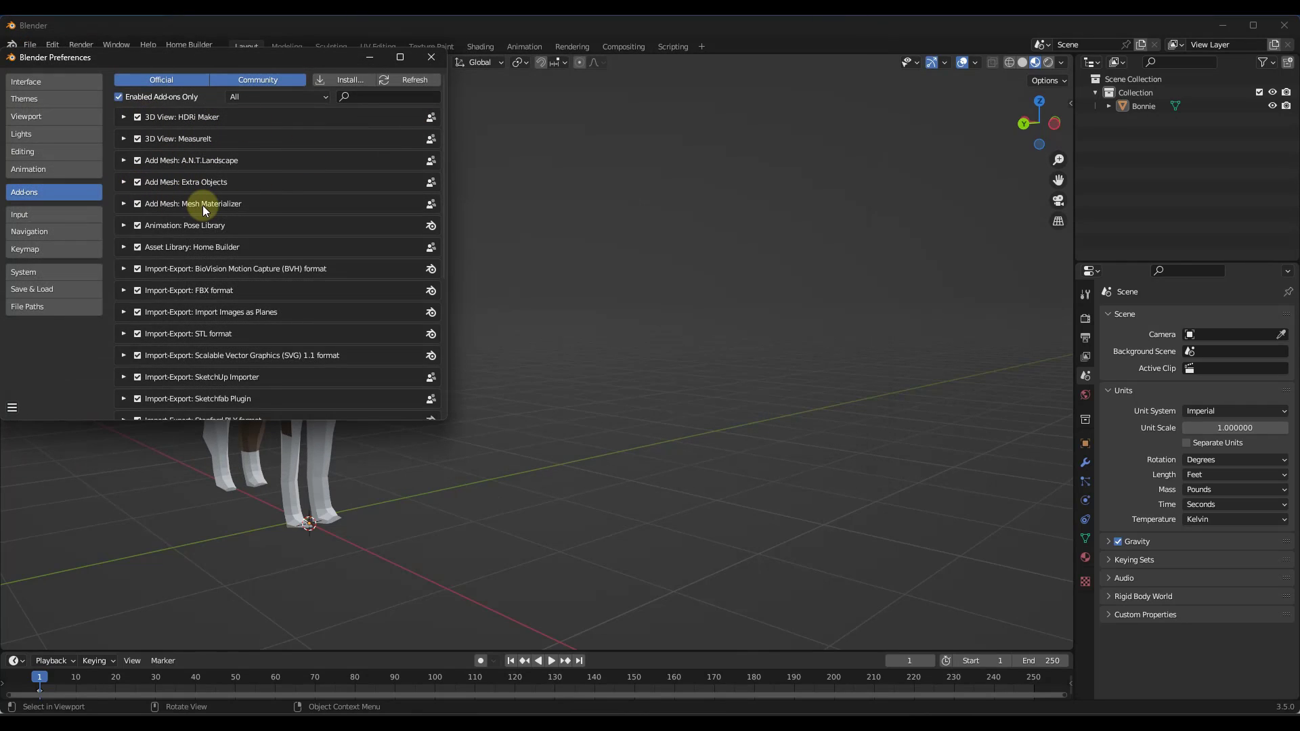
Step: Examine the Home Builder add-on's details and updater settings, and close the preferences
click(124, 247)
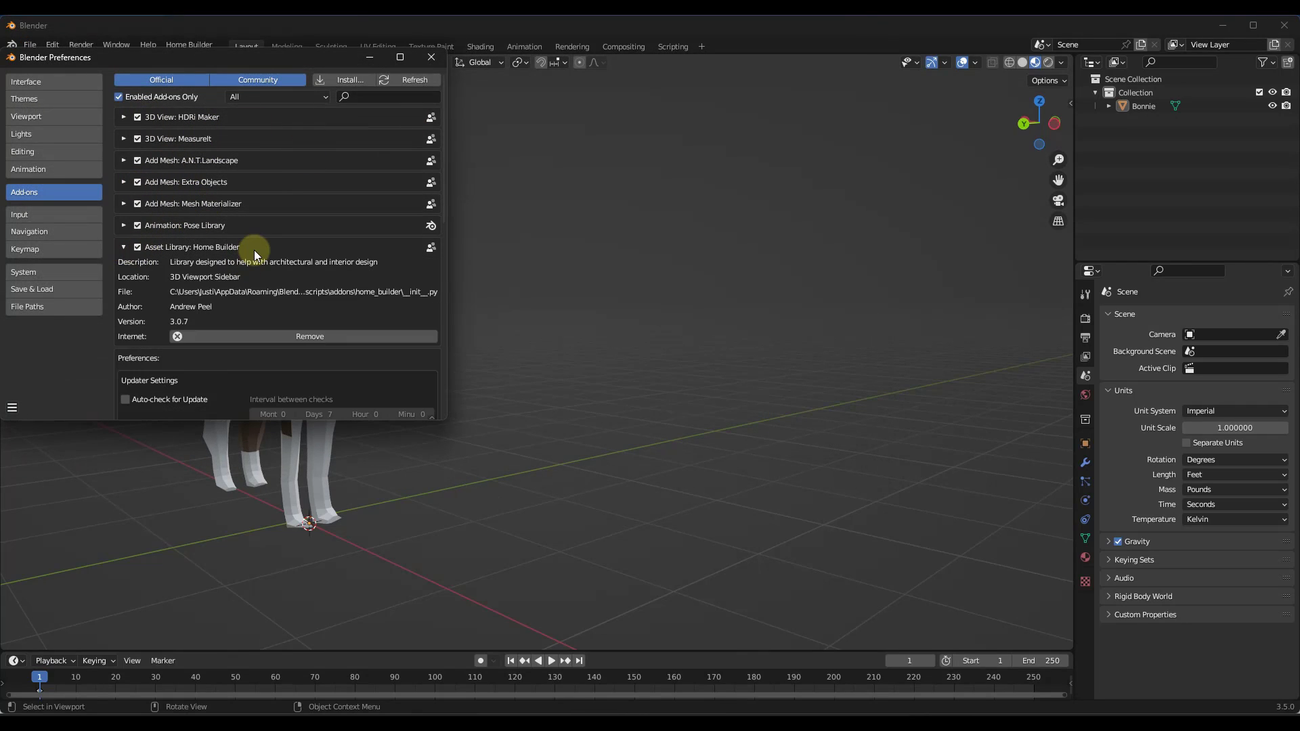
scroll(251, 247, down, 2)
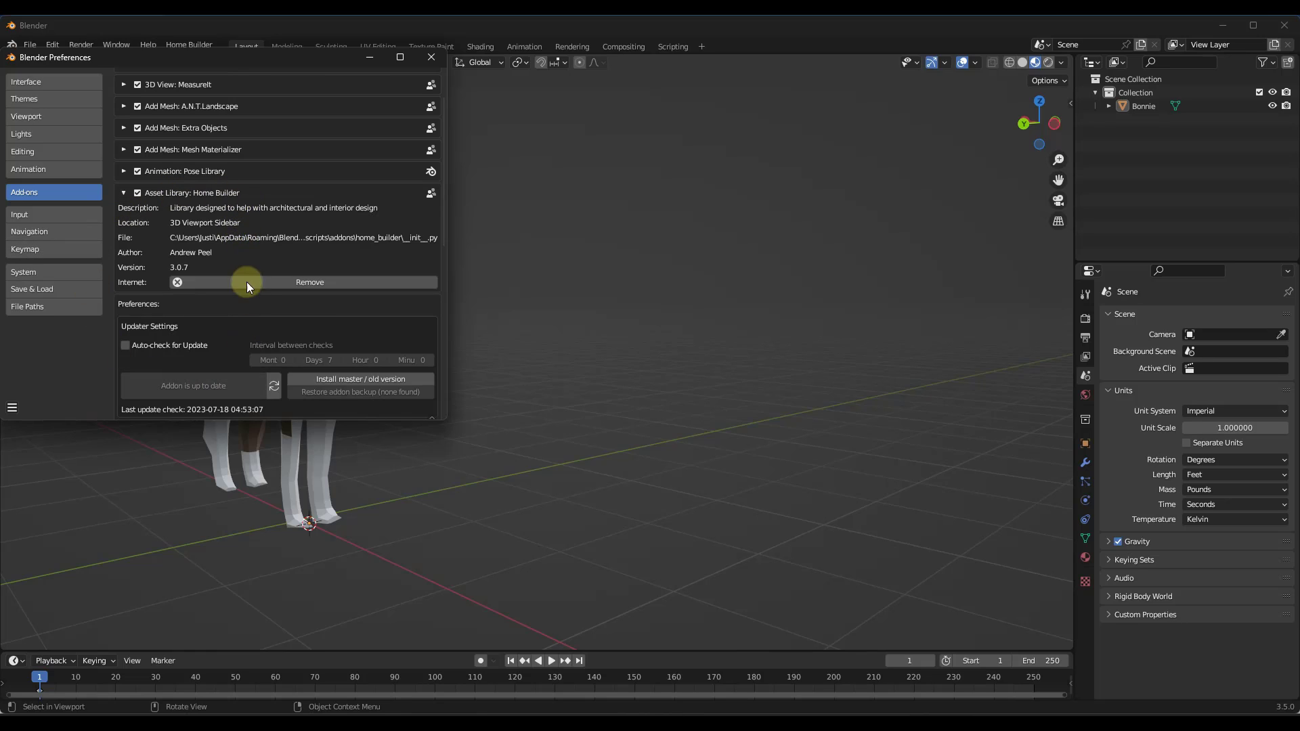
scroll(241, 266, down, 2)
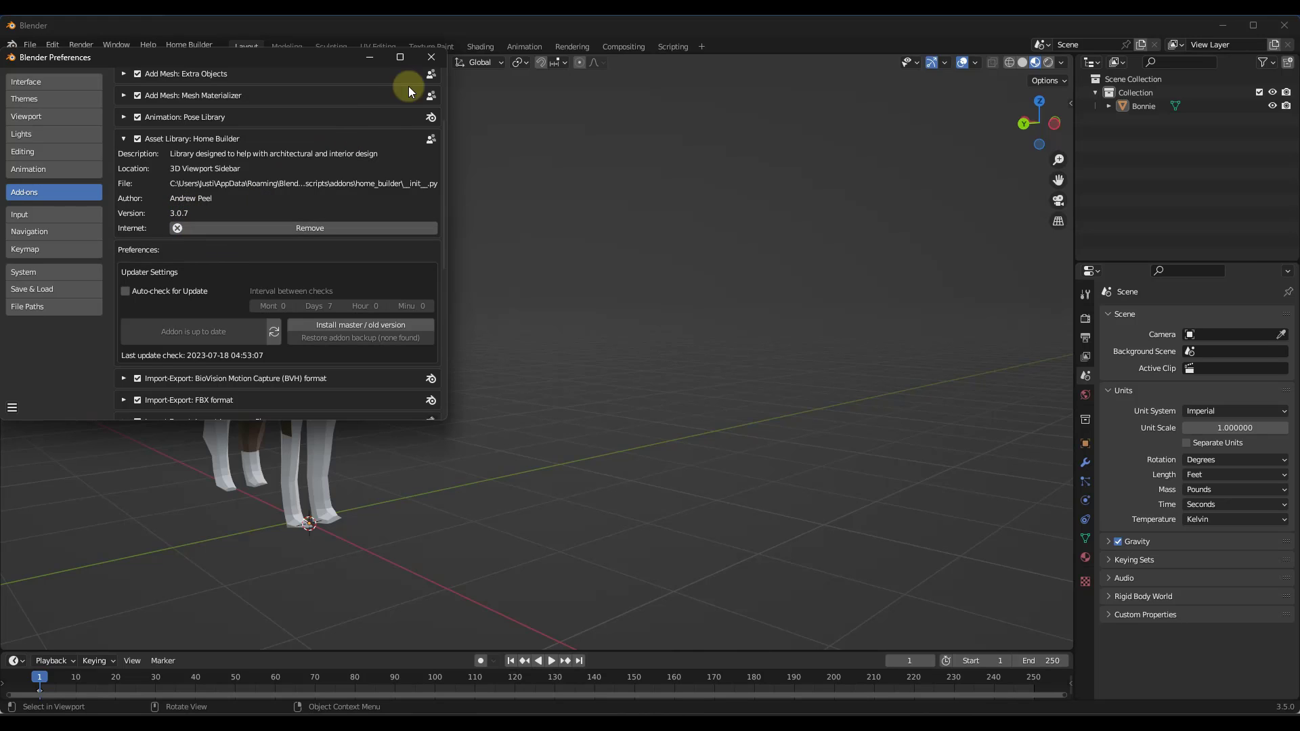
click(432, 56)
Step: View the floorplan.jpg room plan in the image viewer and close it
middle_drag(694, 356, 589, 364)
scroll(580, 388, down, 2)
scroll(653, 386, up, 2)
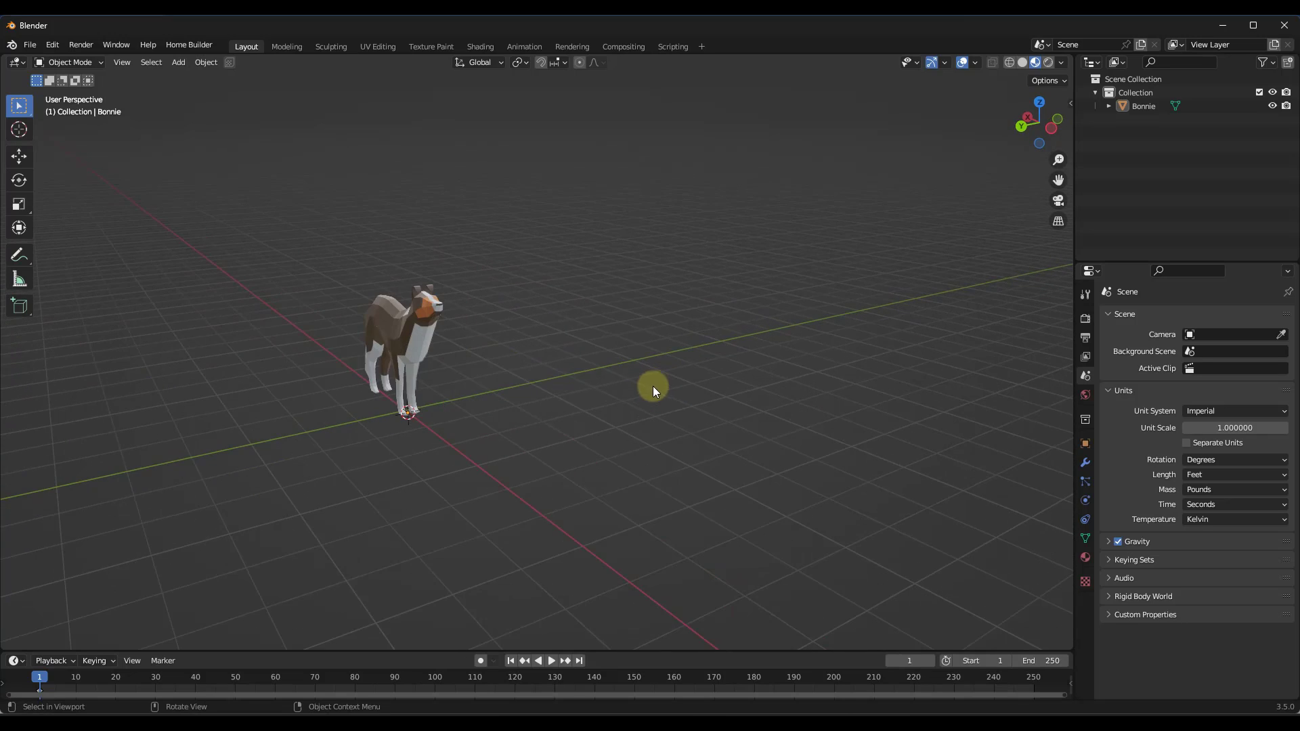
scroll(430, 388, down, 2)
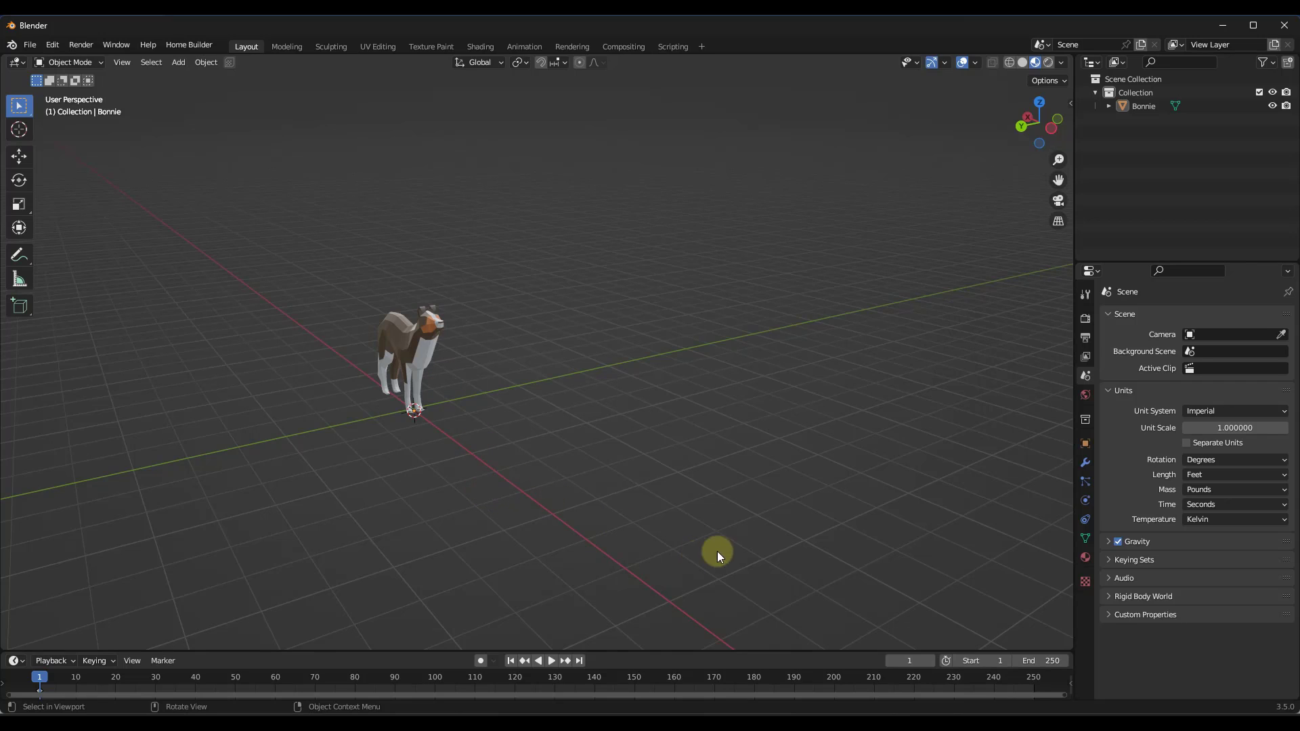
key(alt+Tab)
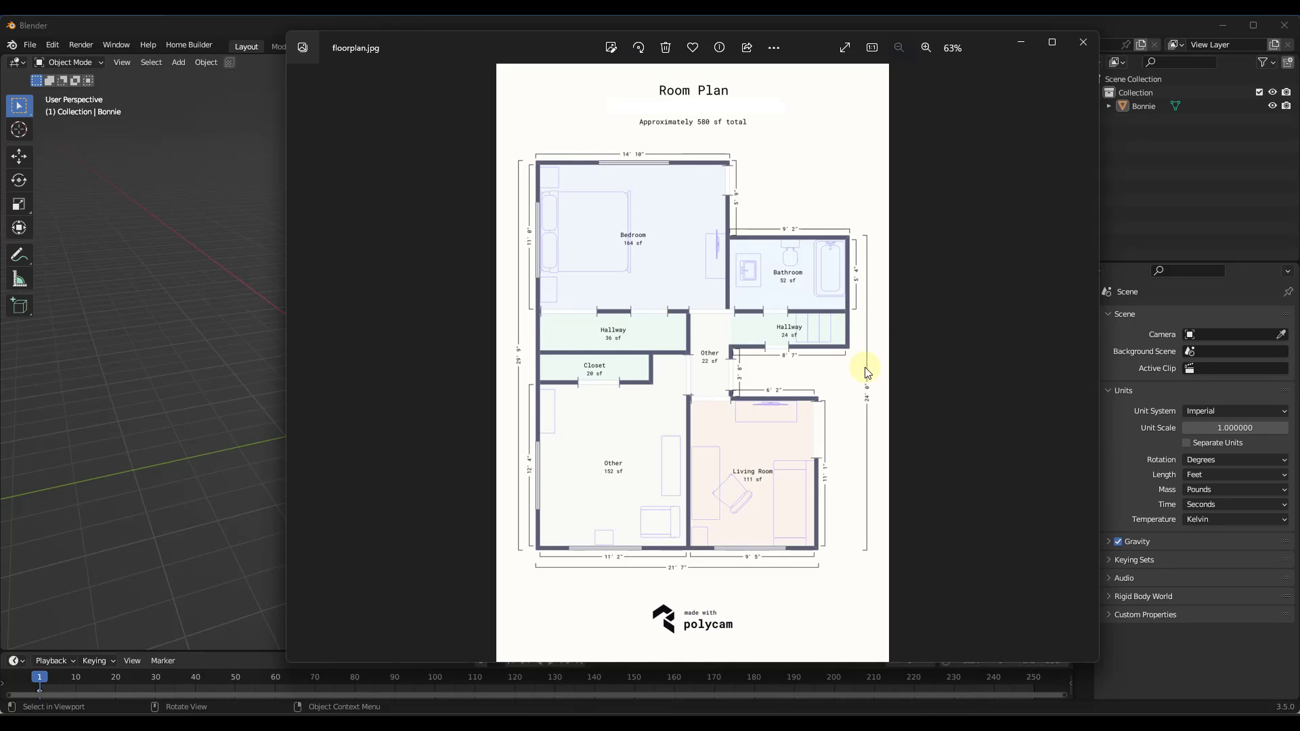
key(alt+F4)
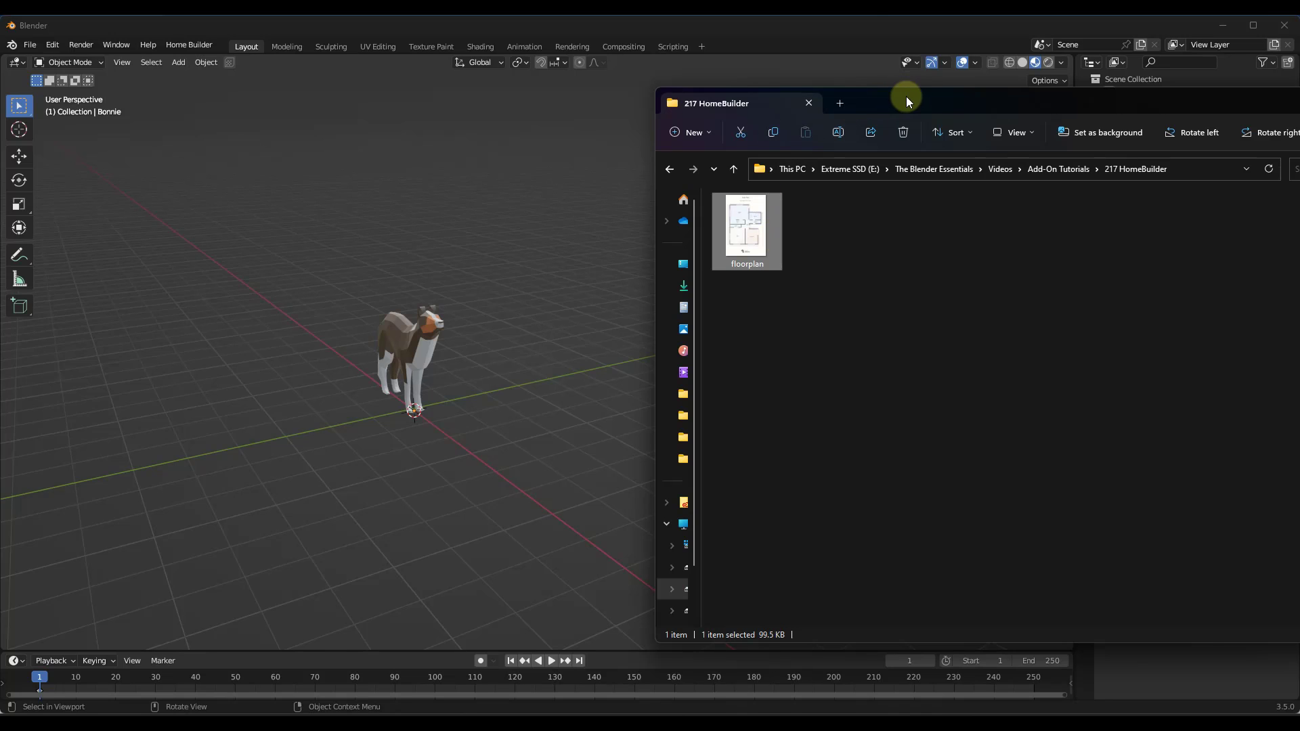
Step: Set the viewport to top view and bring floorplan.jpg from the 217 HomeBuilder folder into the scene as a reference image
drag(906, 96, 978, 166)
click(1040, 102)
click(1040, 103)
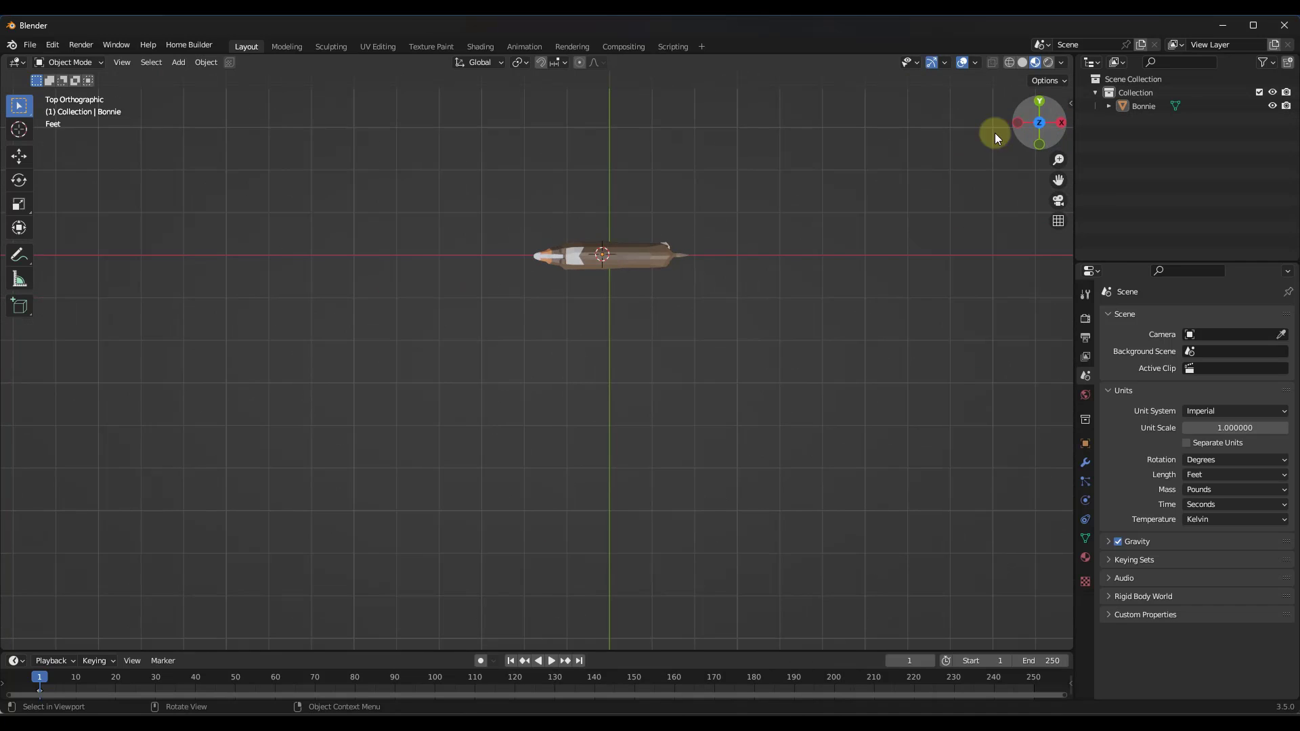
key(alt+Tab)
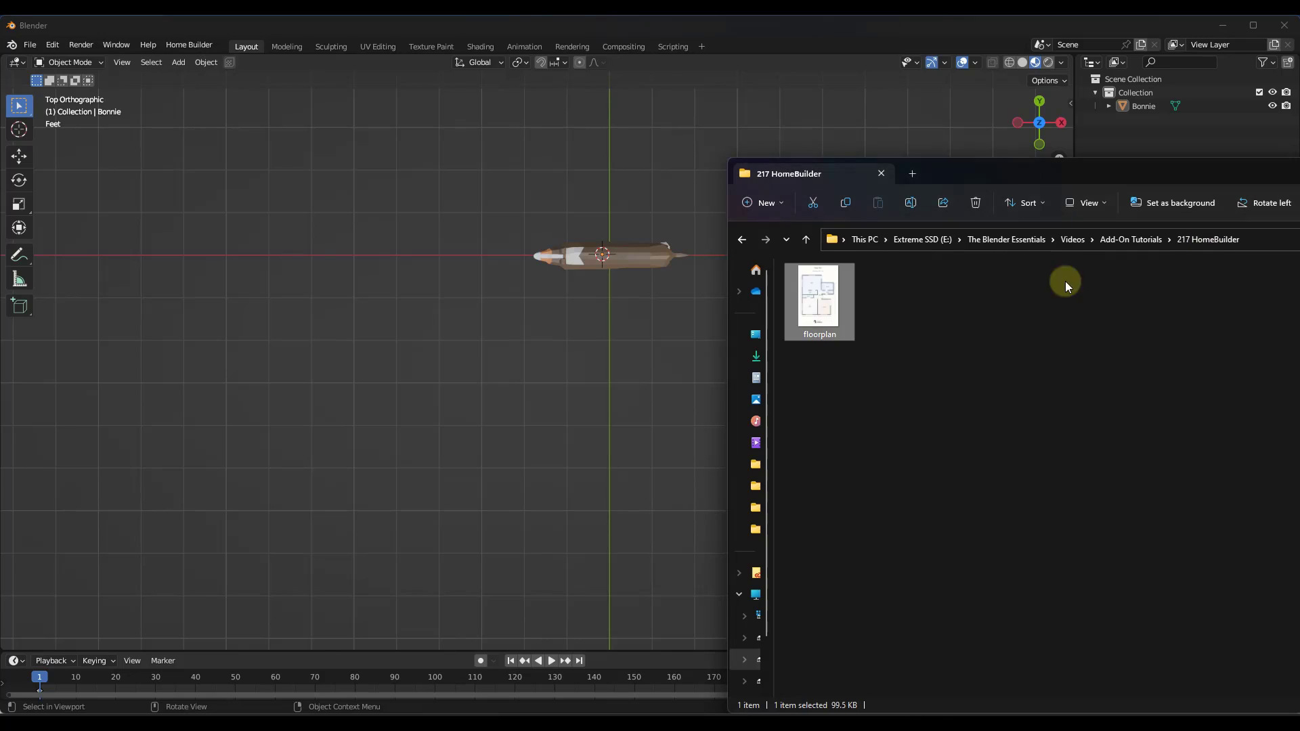
drag(821, 298, 620, 341)
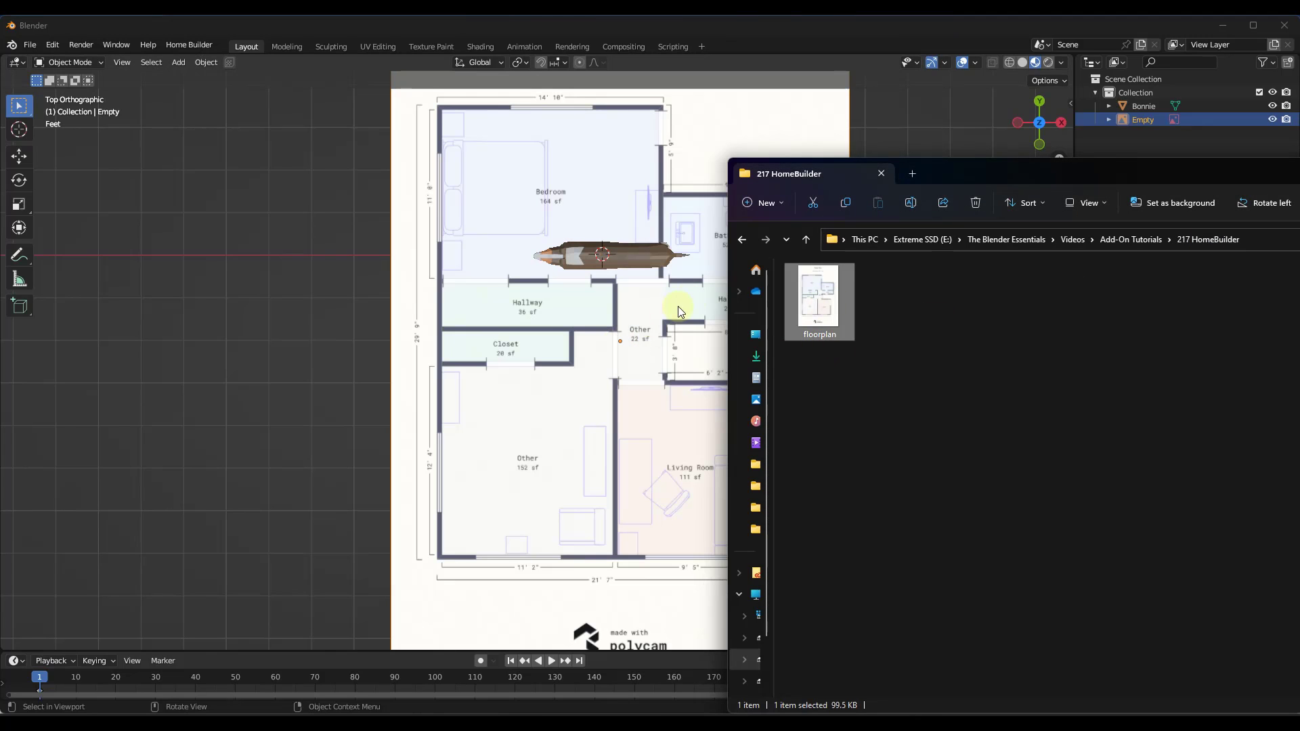
click(938, 126)
scroll(587, 376, down, 2)
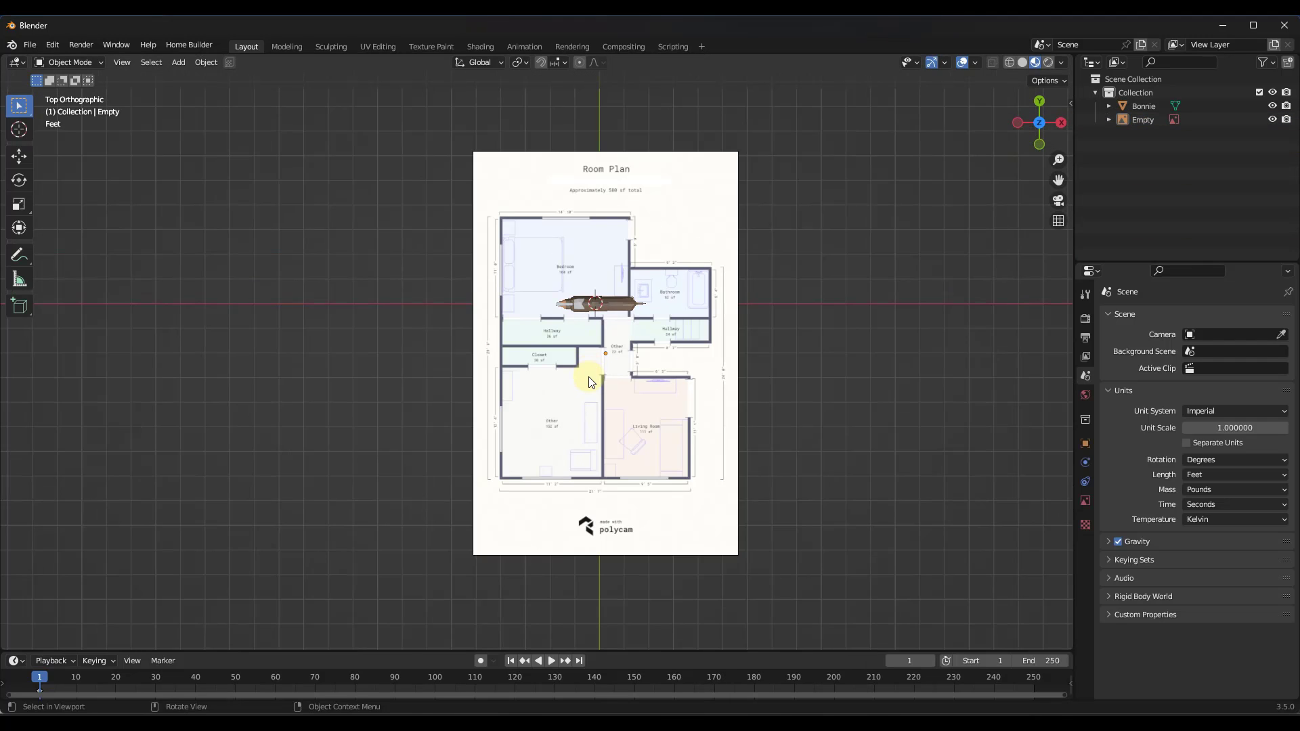
Step: Select the floor plan image and show Home Builder's Current Room options in a widened sidebar
middle_drag(588, 376, 559, 433)
scroll(595, 299, down, 1)
scroll(596, 296, up, 6)
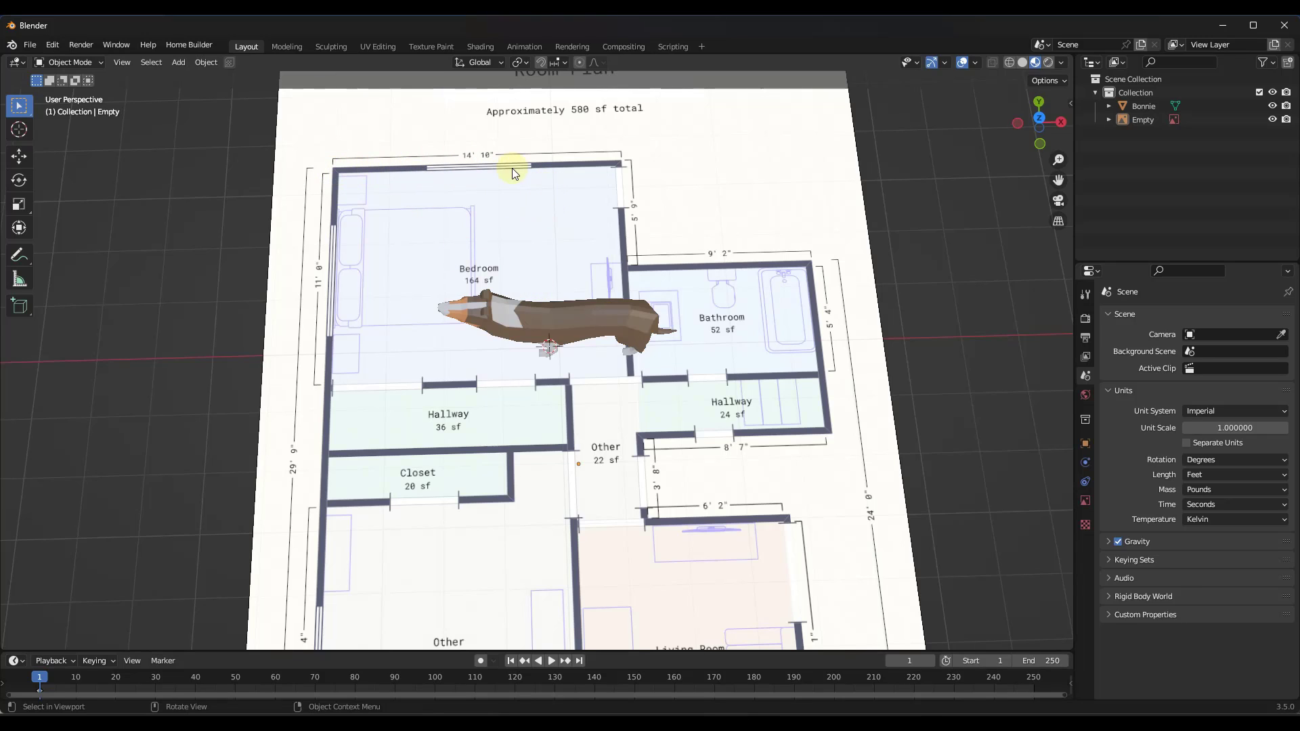
click(539, 165)
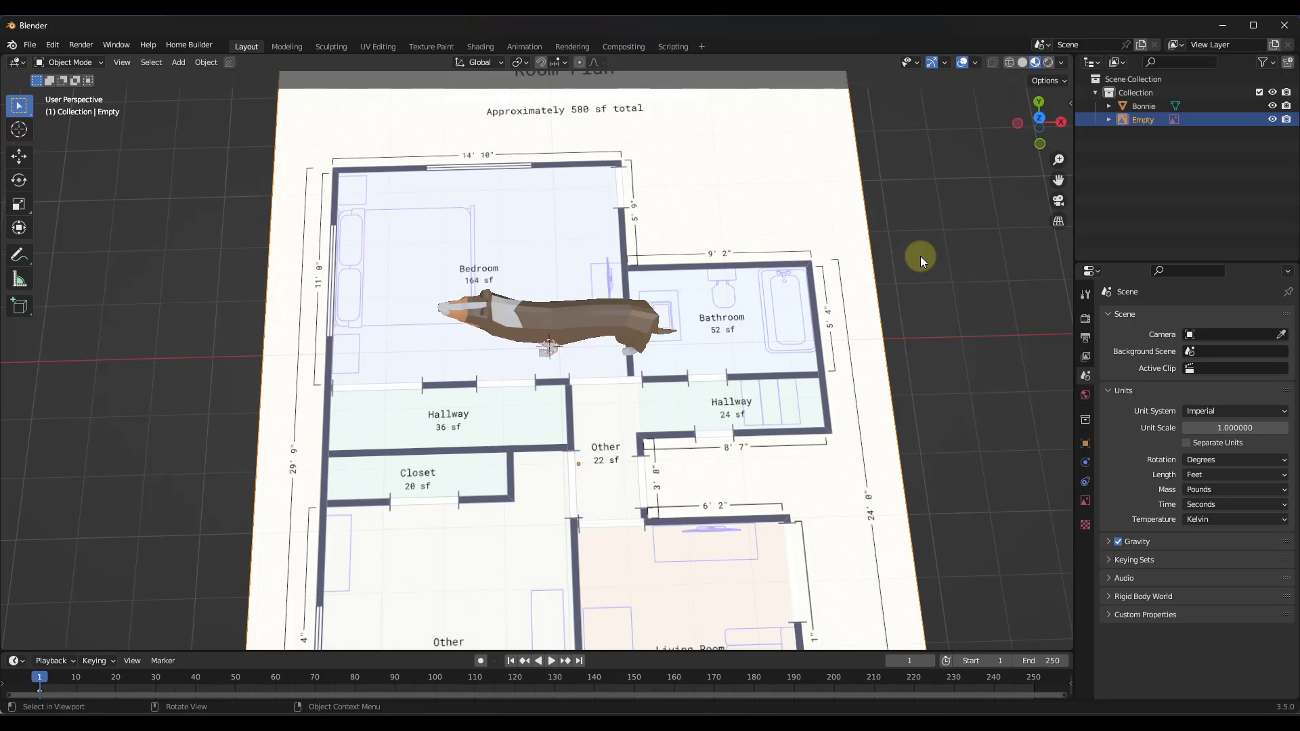
key(n)
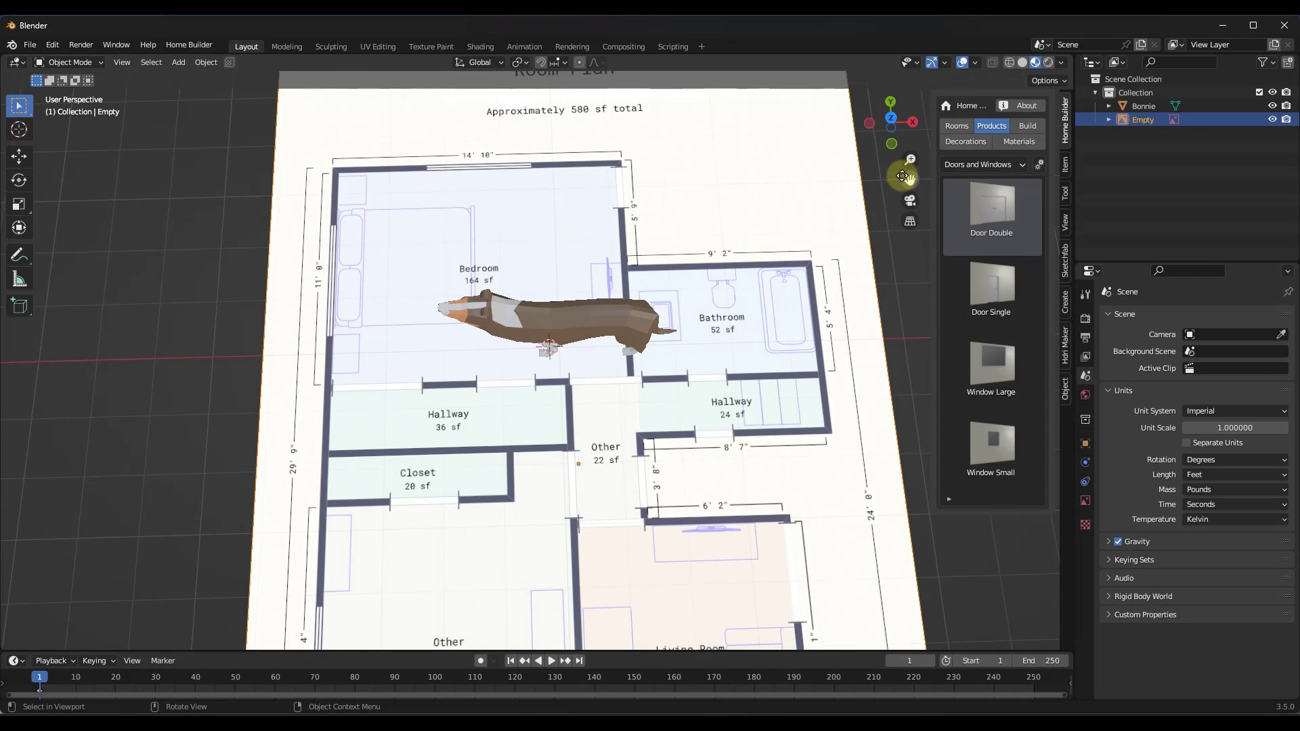
drag(935, 220, 816, 227)
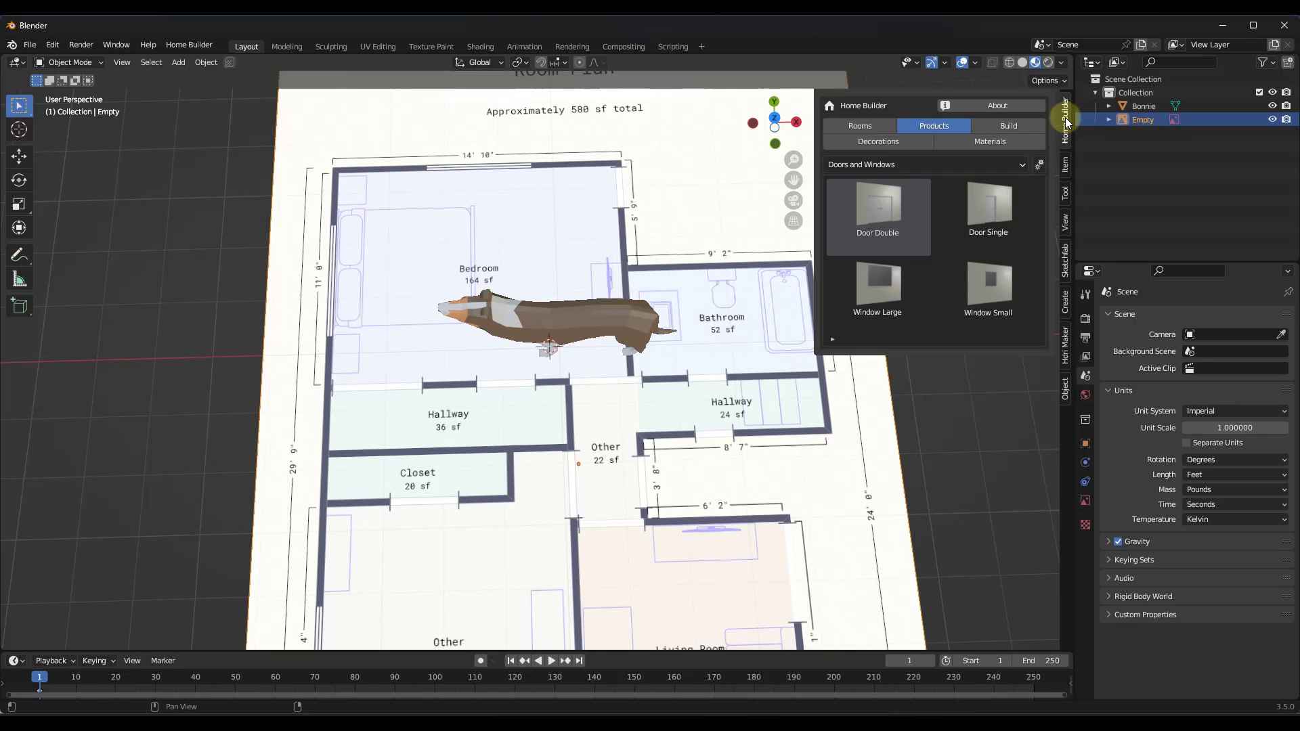
click(861, 126)
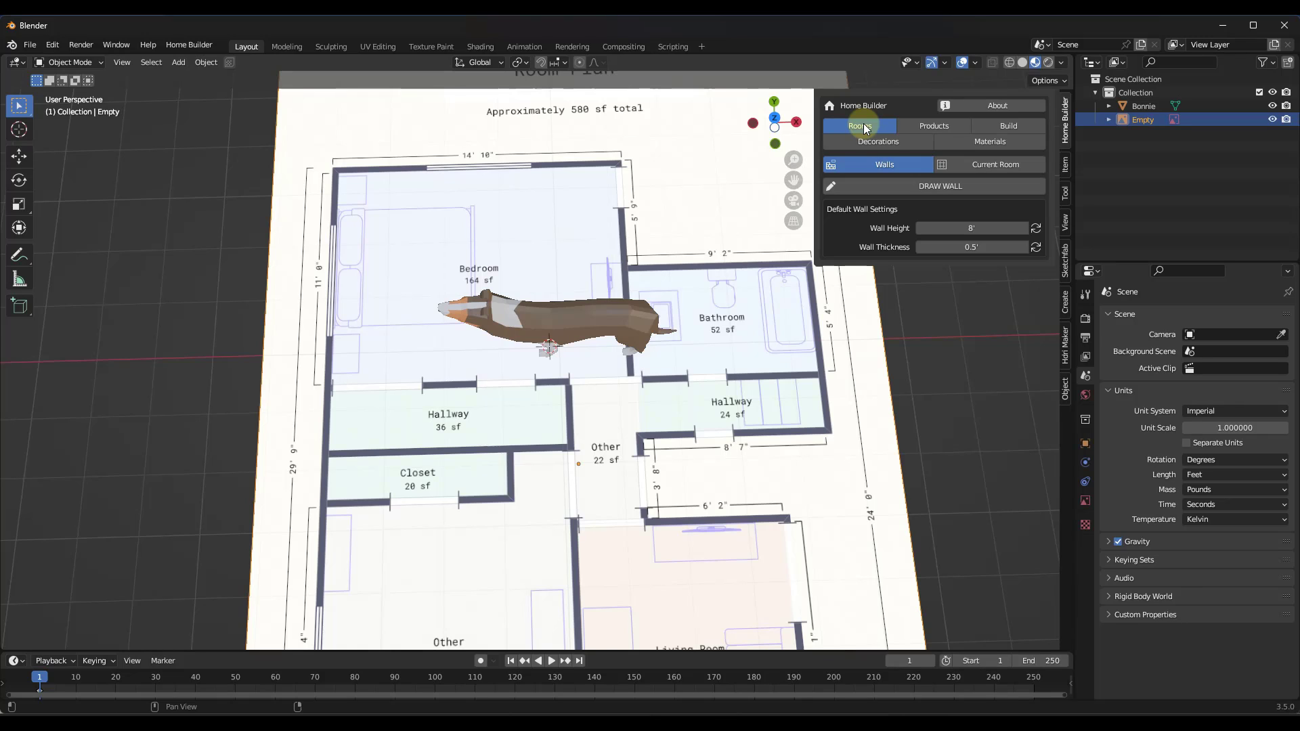
click(994, 164)
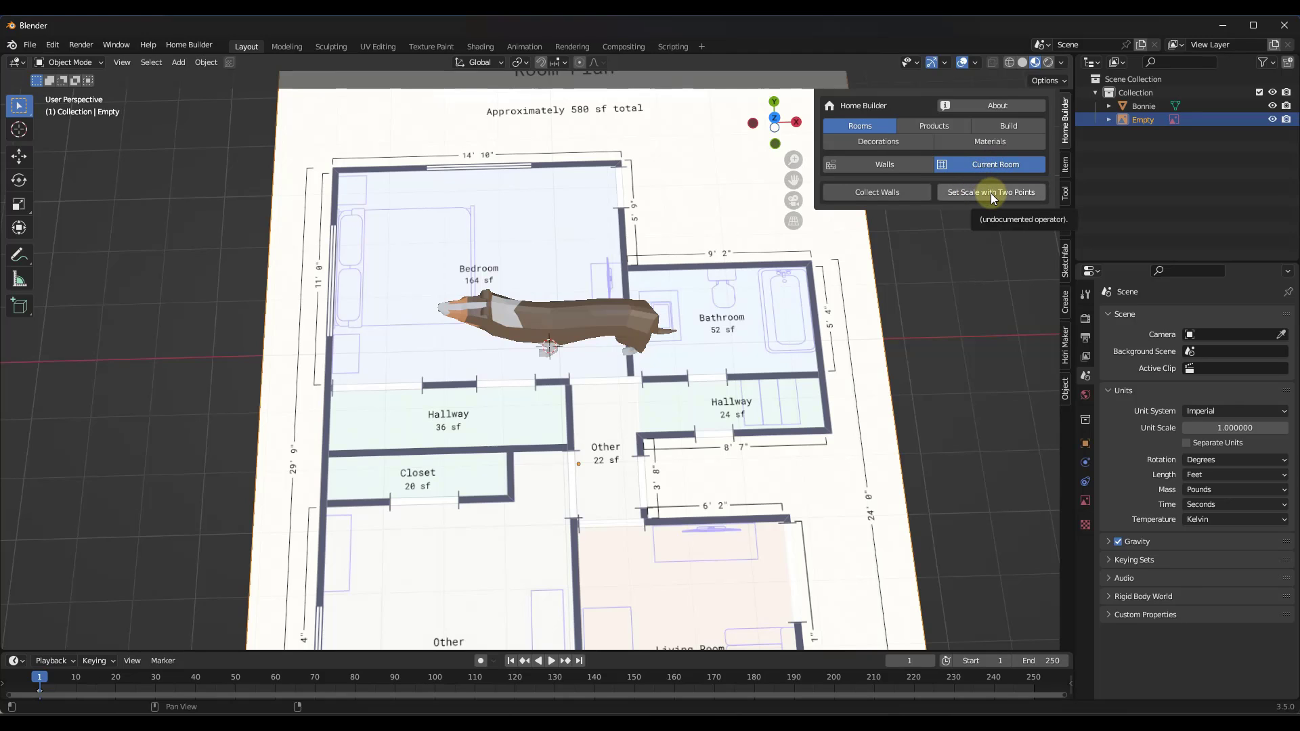
Step: Return to top view and examine the bedroom and bathroom wall dimensions on the floor plan
click(774, 118)
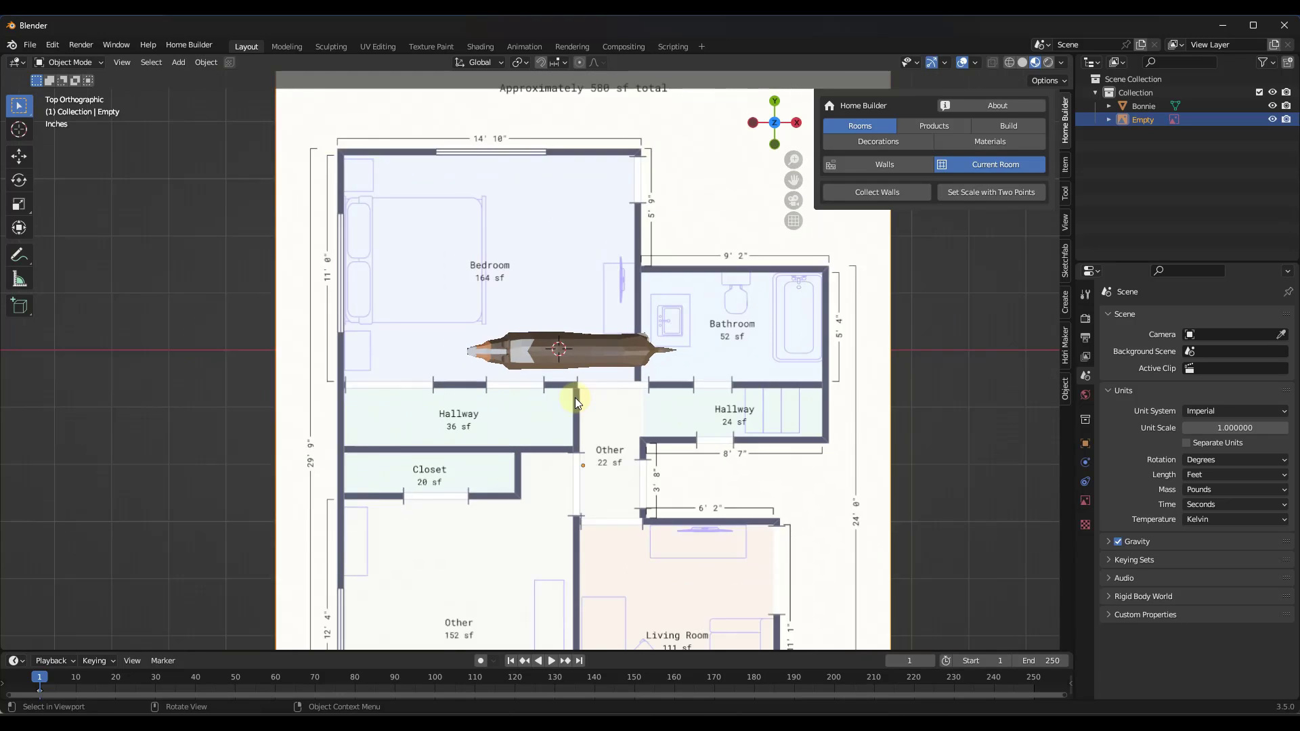
scroll(575, 397, down, 3)
scroll(545, 255, up, 5)
scroll(569, 254, up, 1)
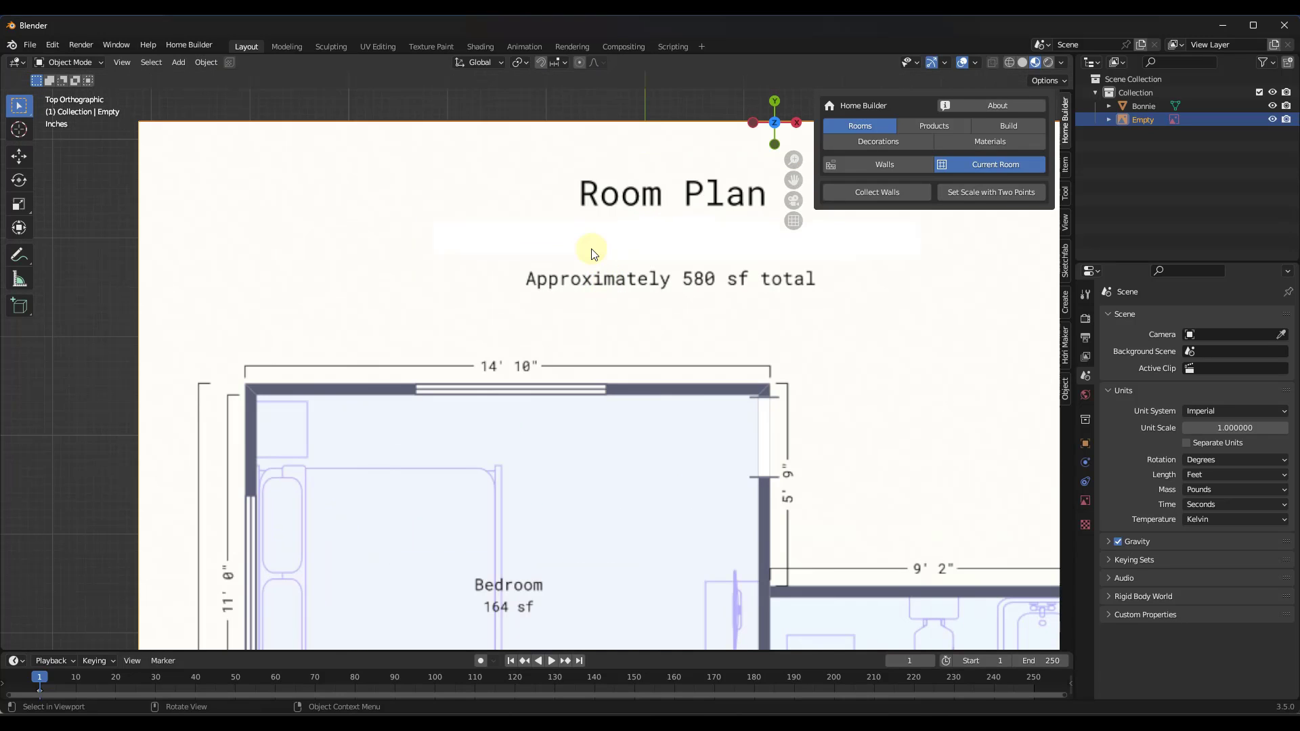
scroll(537, 435, down, 1)
scroll(542, 437, up, 2)
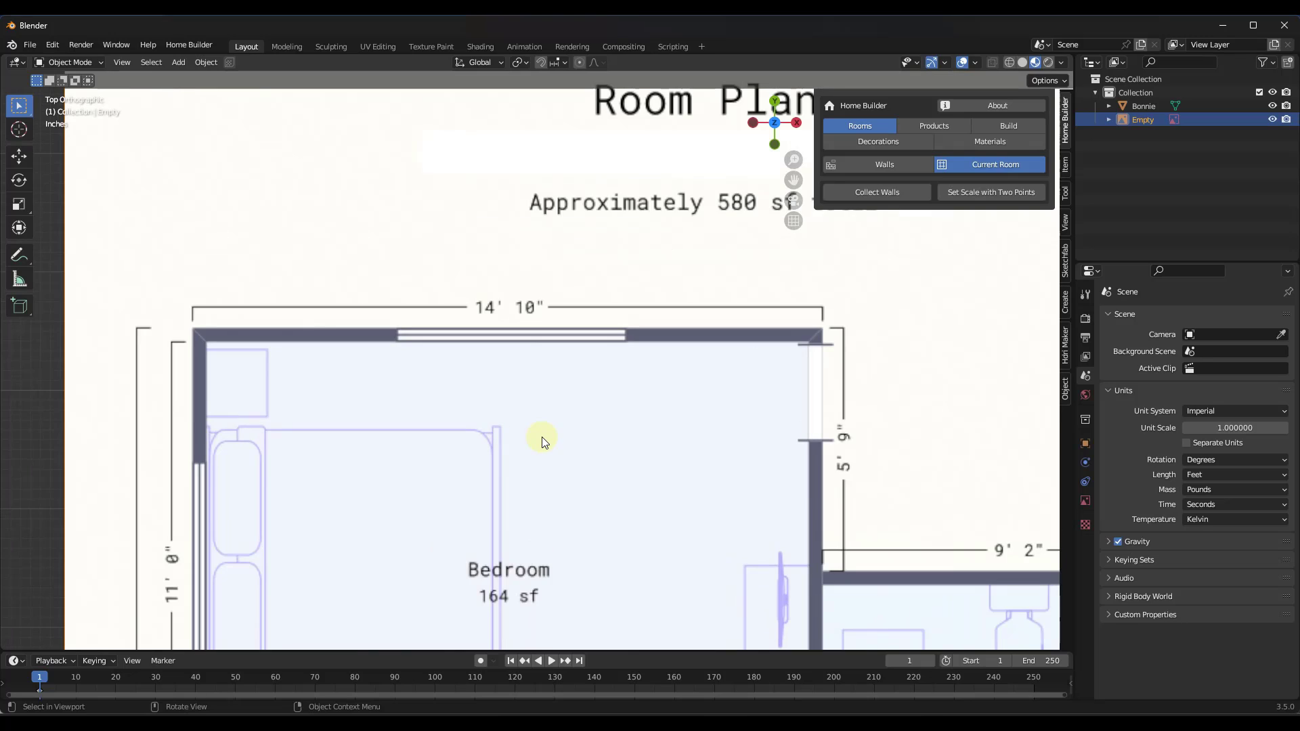
scroll(602, 300, down, 5)
scroll(593, 151, up, 4)
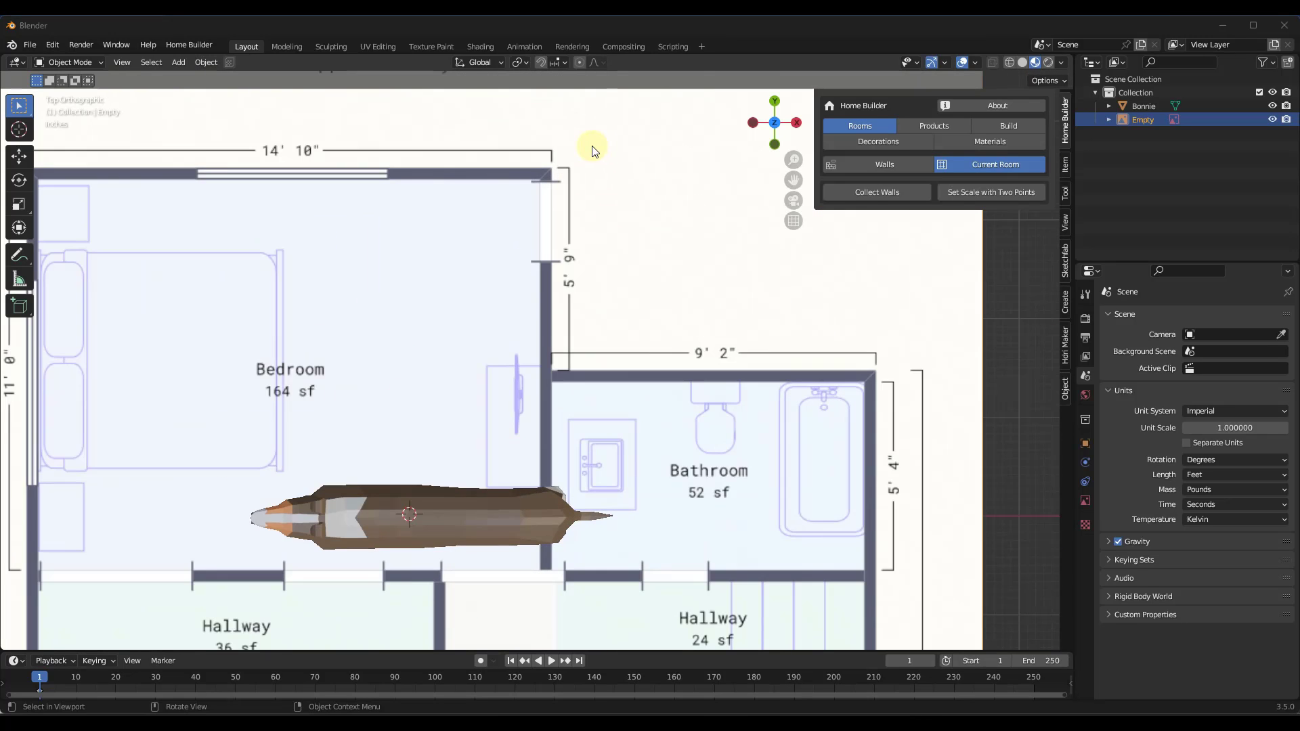
scroll(596, 152, up, 1)
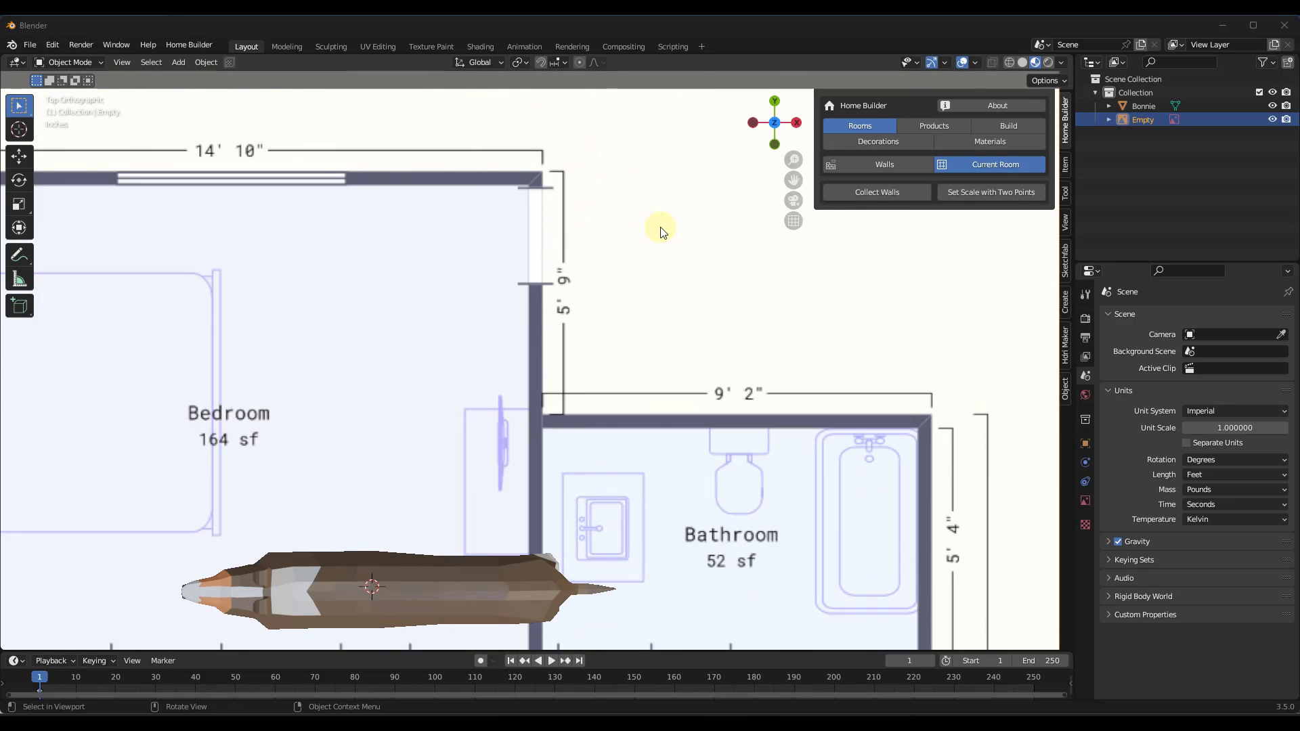
scroll(661, 229, down, 3)
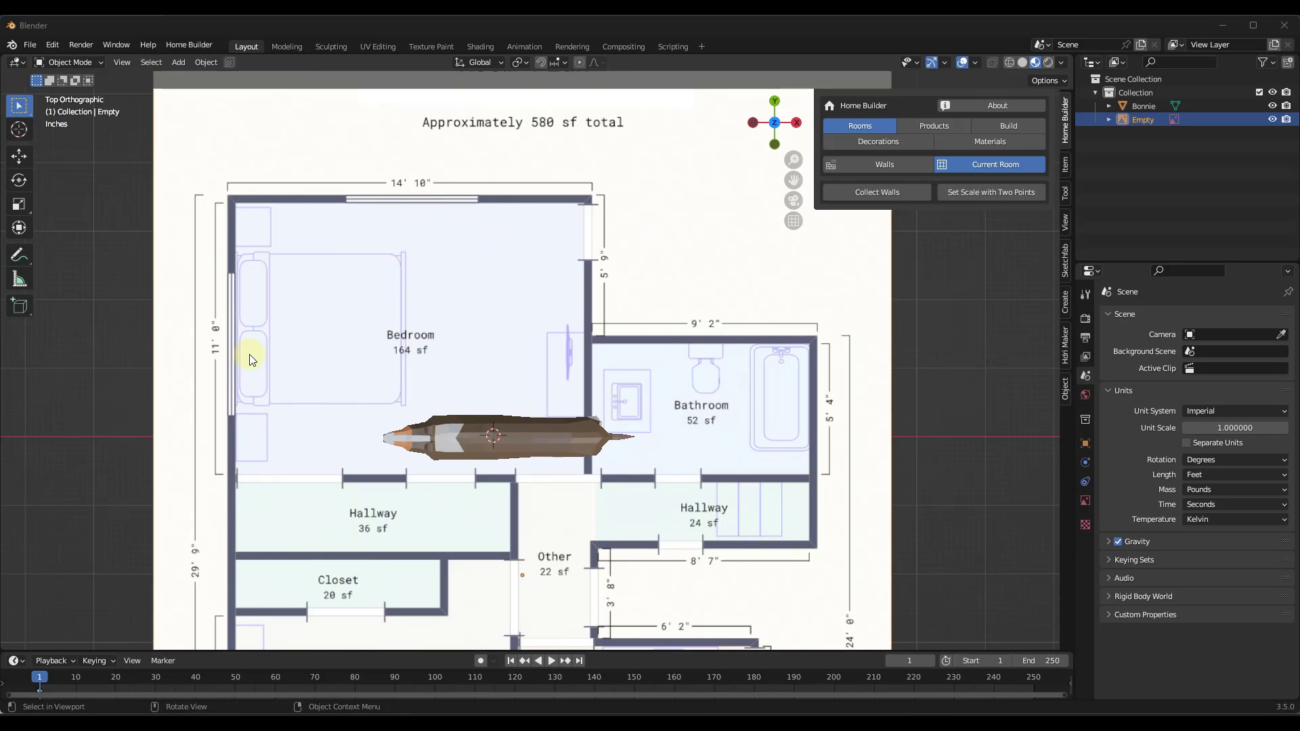
scroll(613, 197, up, 4)
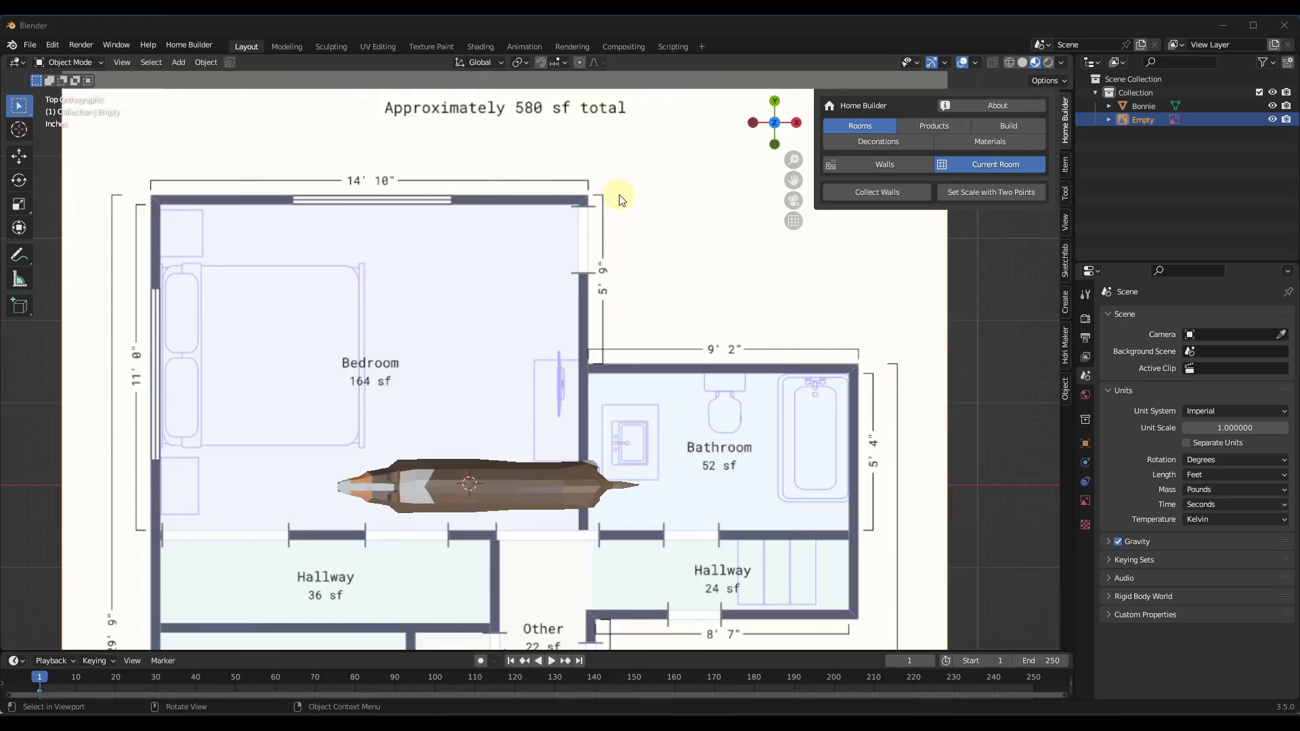
scroll(672, 230, up, 1)
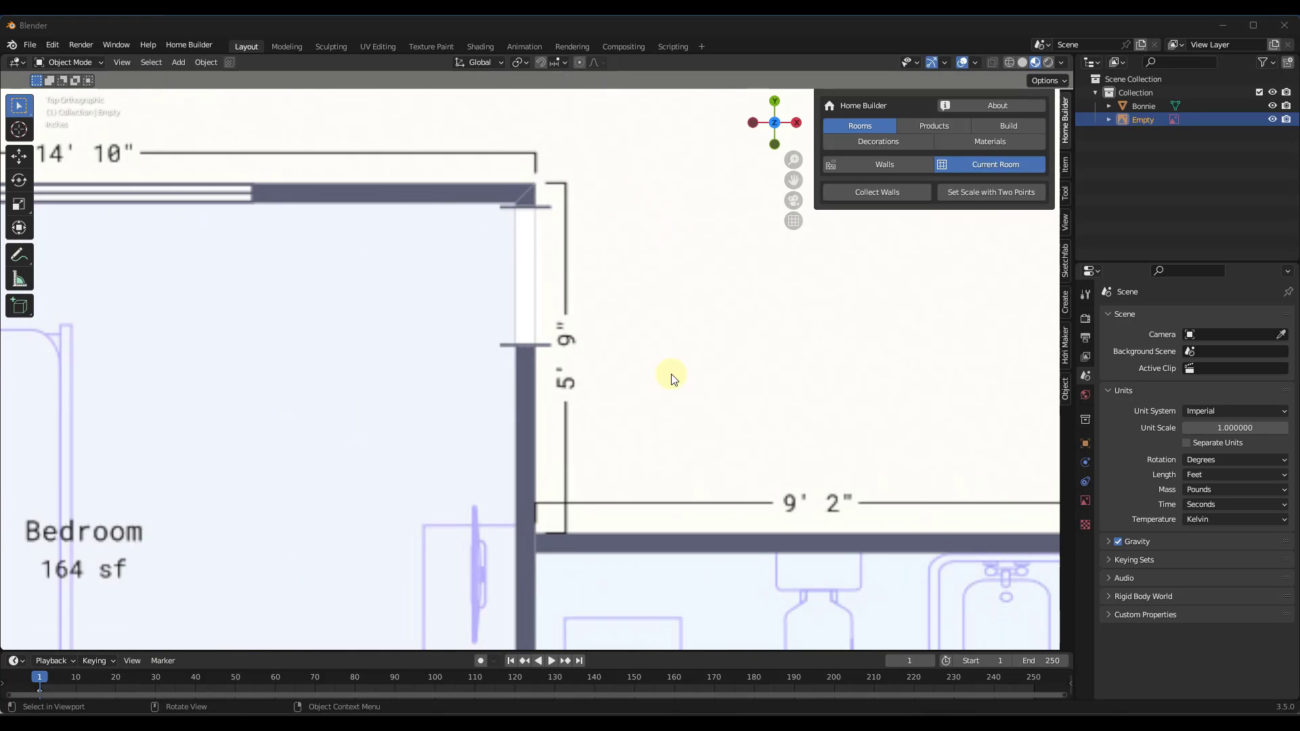
scroll(693, 375, up, 1)
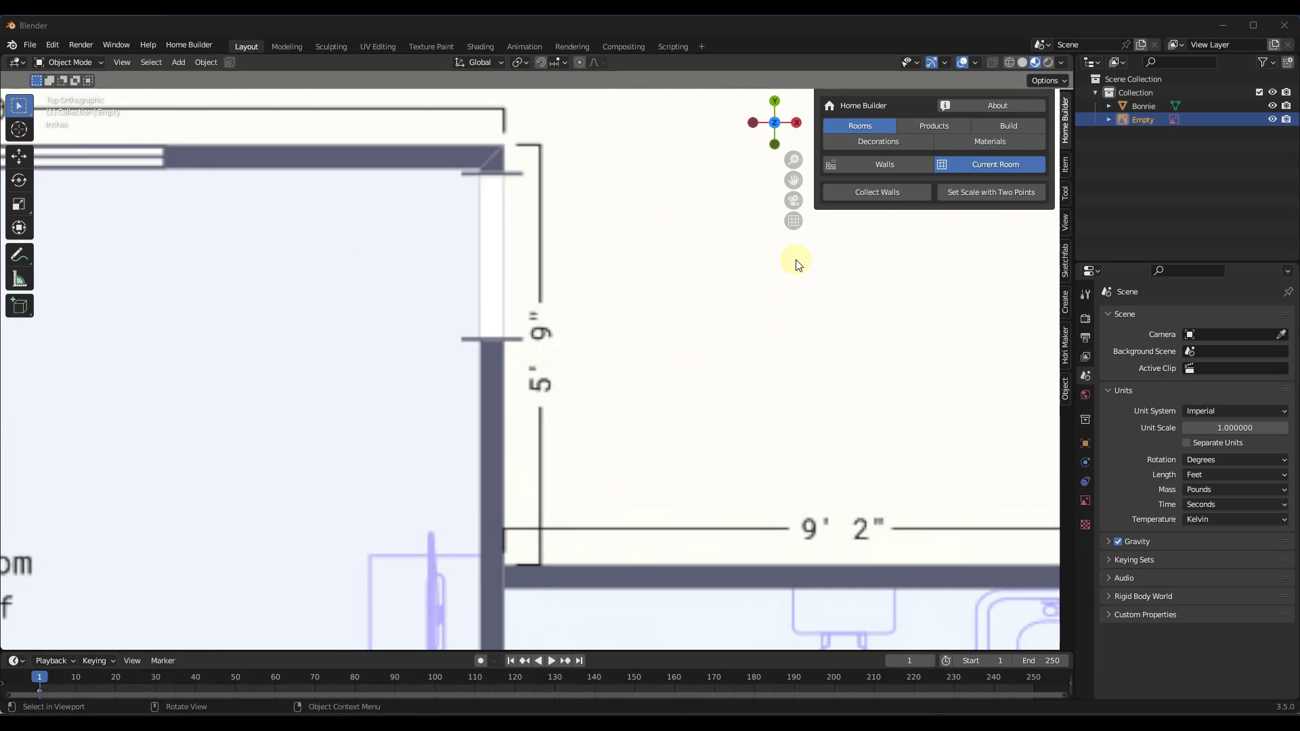
Step: Start Home Builder's Set Scale with Two Points on the floor plan image with a known distance of 5.75 ft
click(889, 167)
click(986, 162)
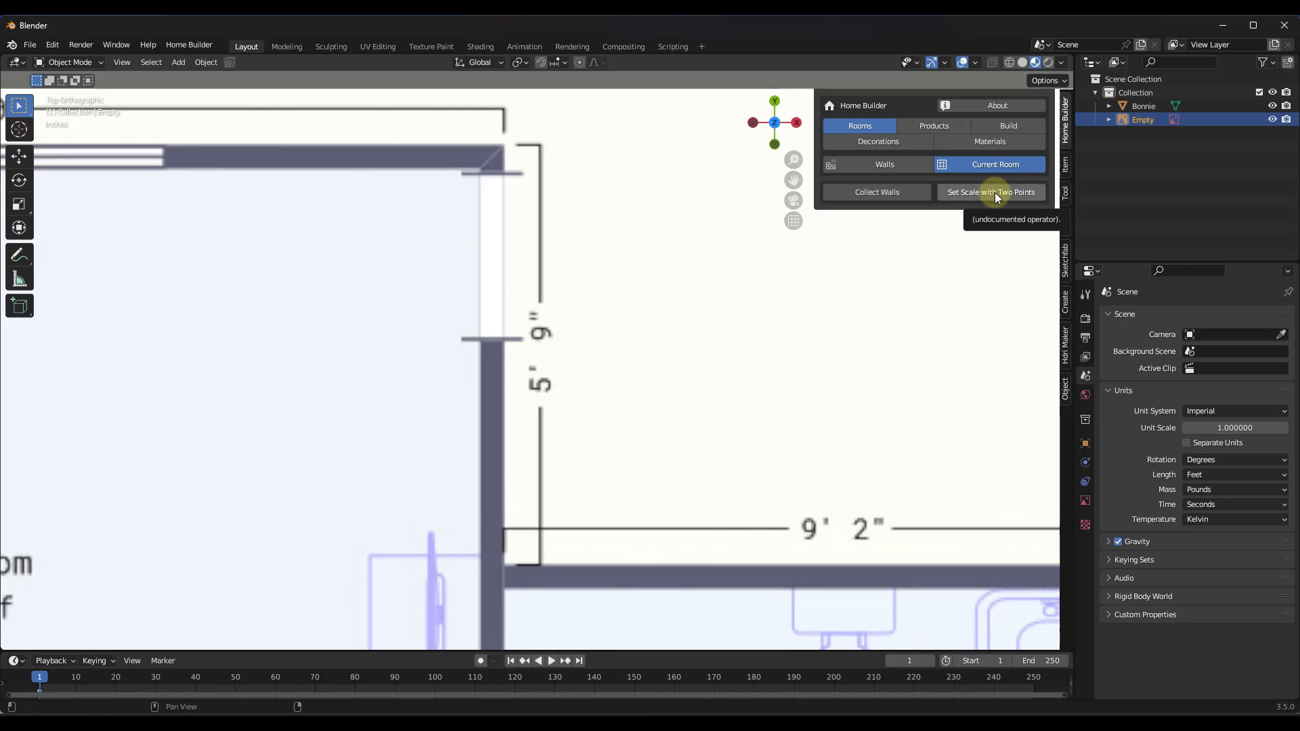
click(990, 194)
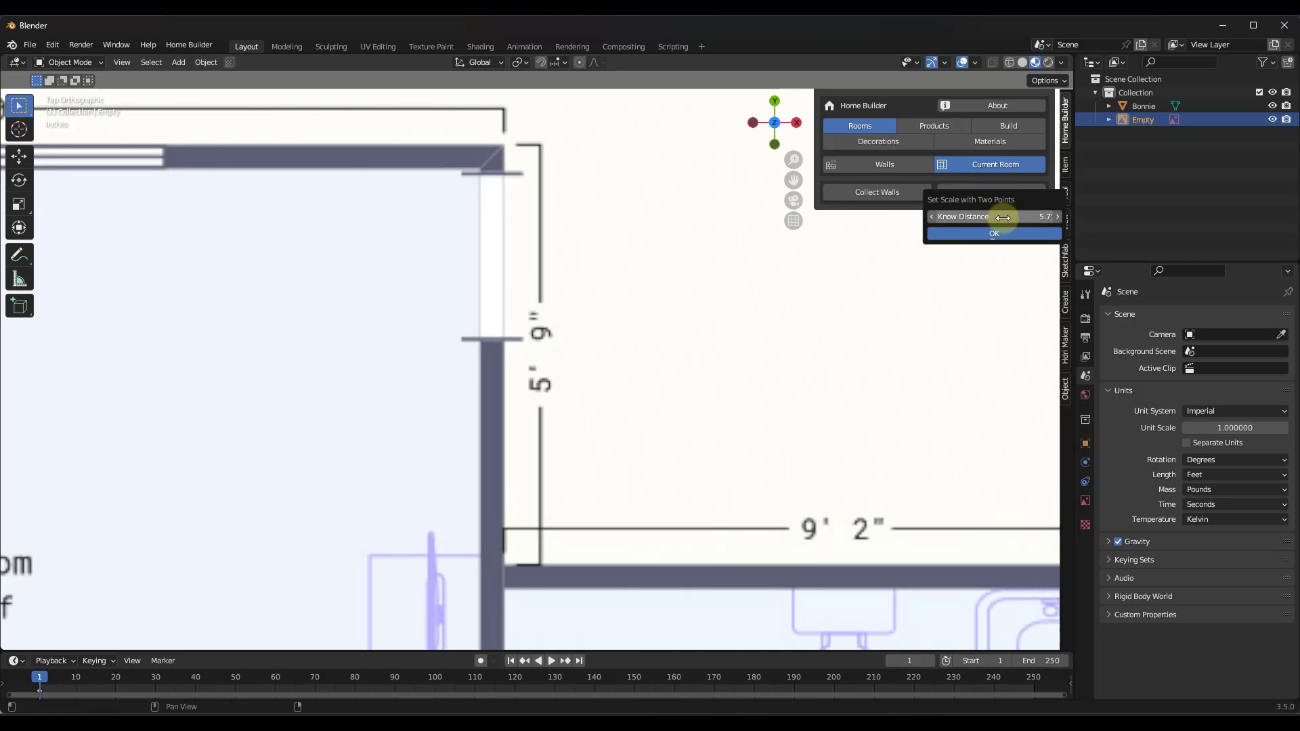
click(1002, 217)
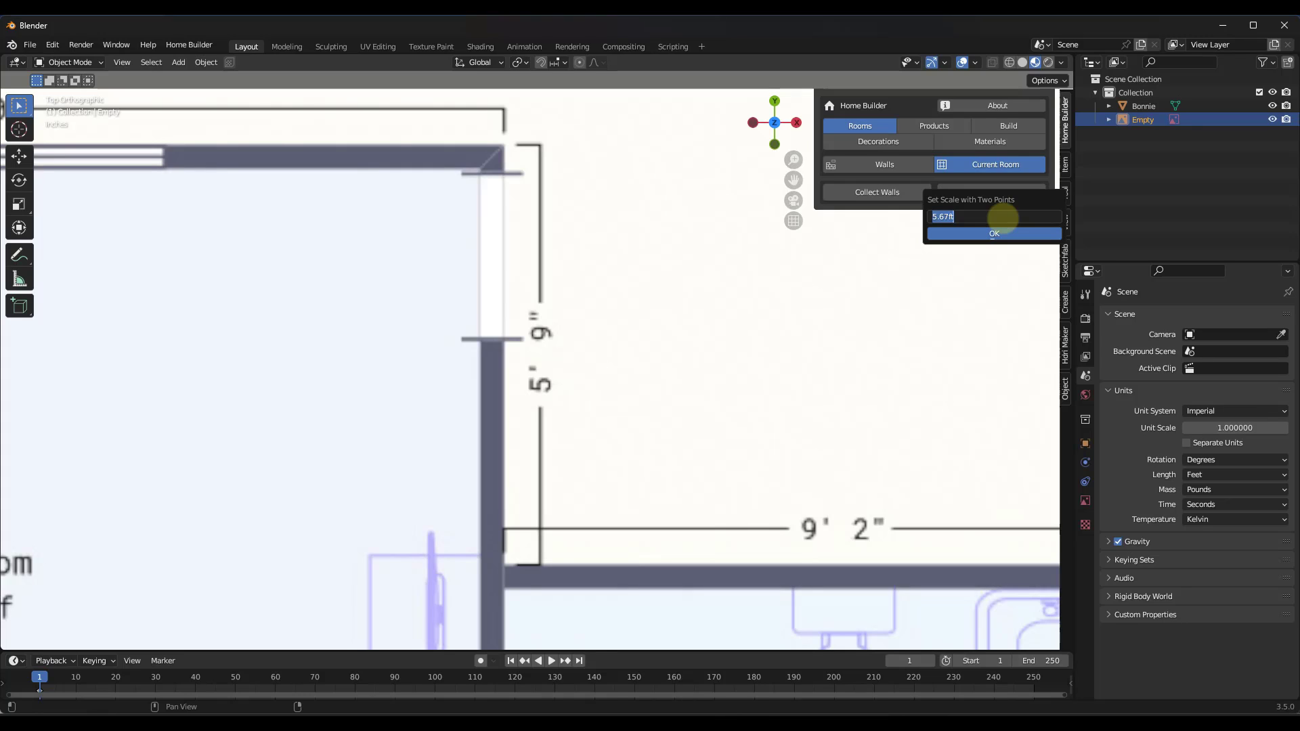
text(5.75)
click(994, 233)
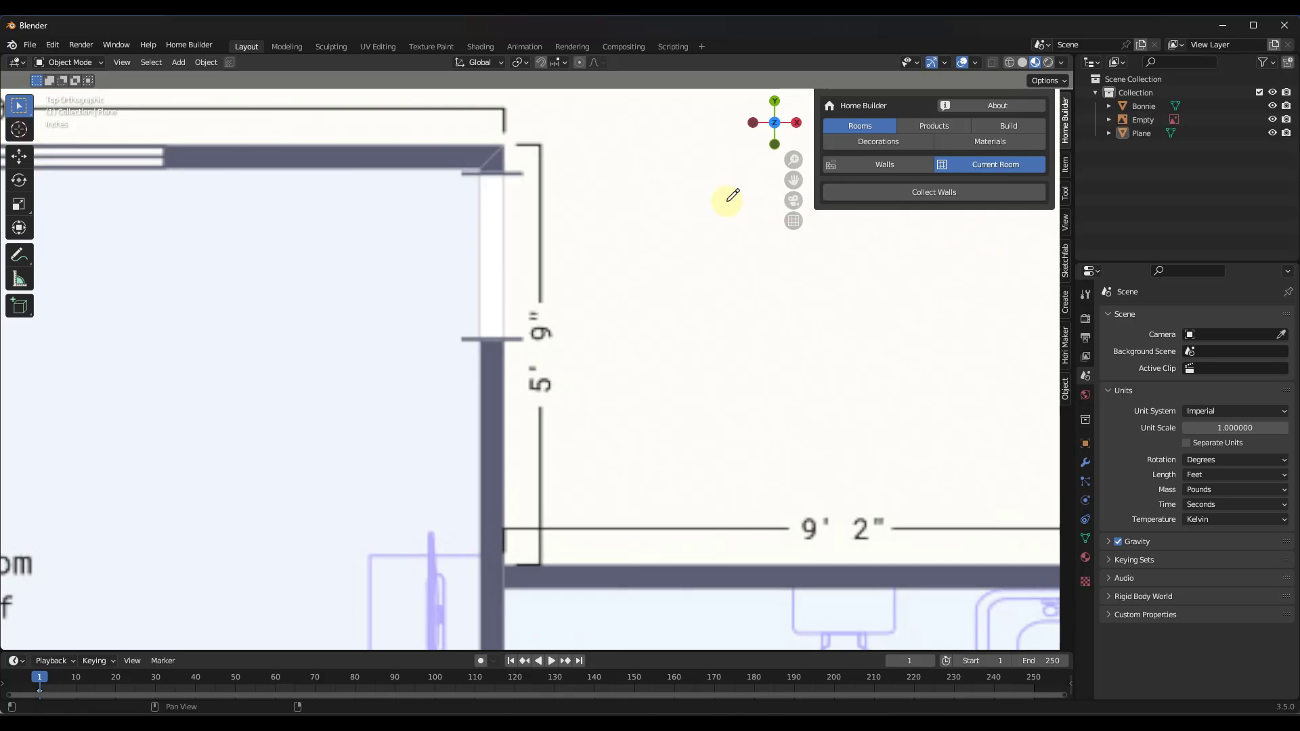
Step: Scale the floor plan by picking the lower and upper ends of the 5' 9" dimension line beside the bedroom
scroll(571, 180, down, 3)
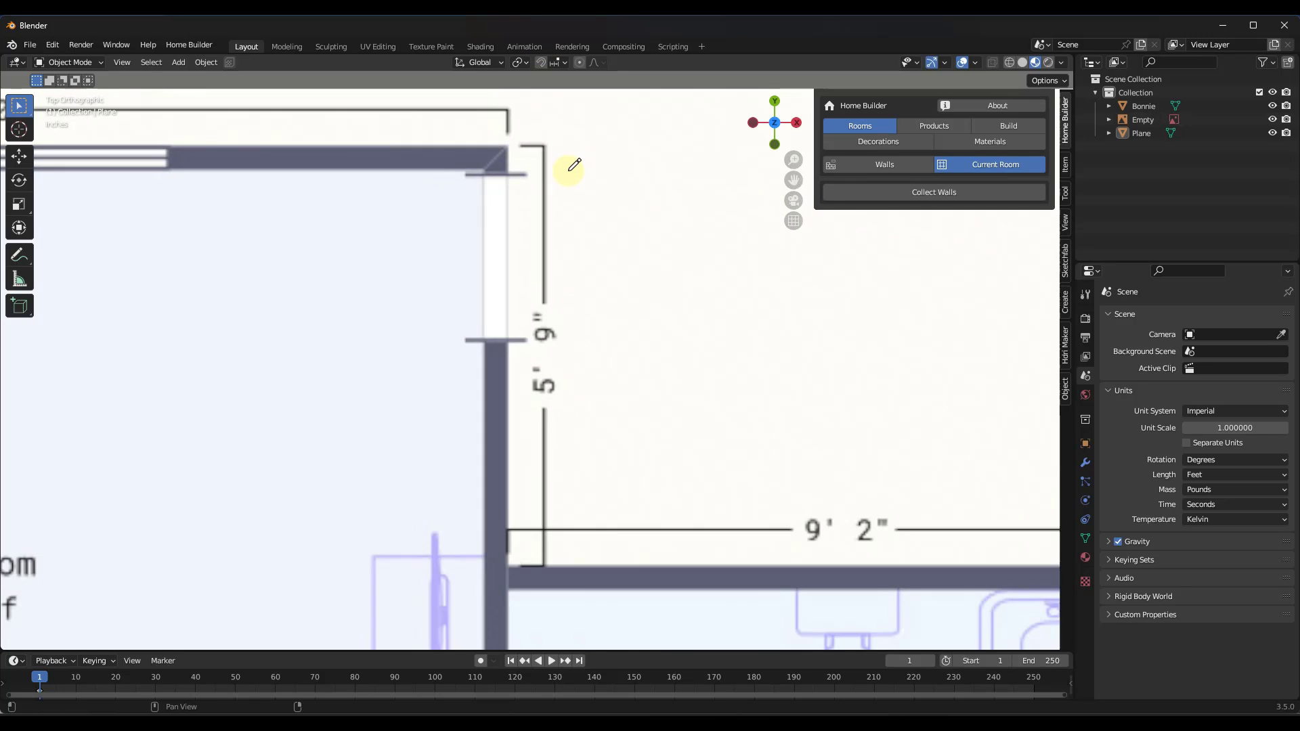
scroll(546, 232, up, 4)
scroll(509, 437, up, 6)
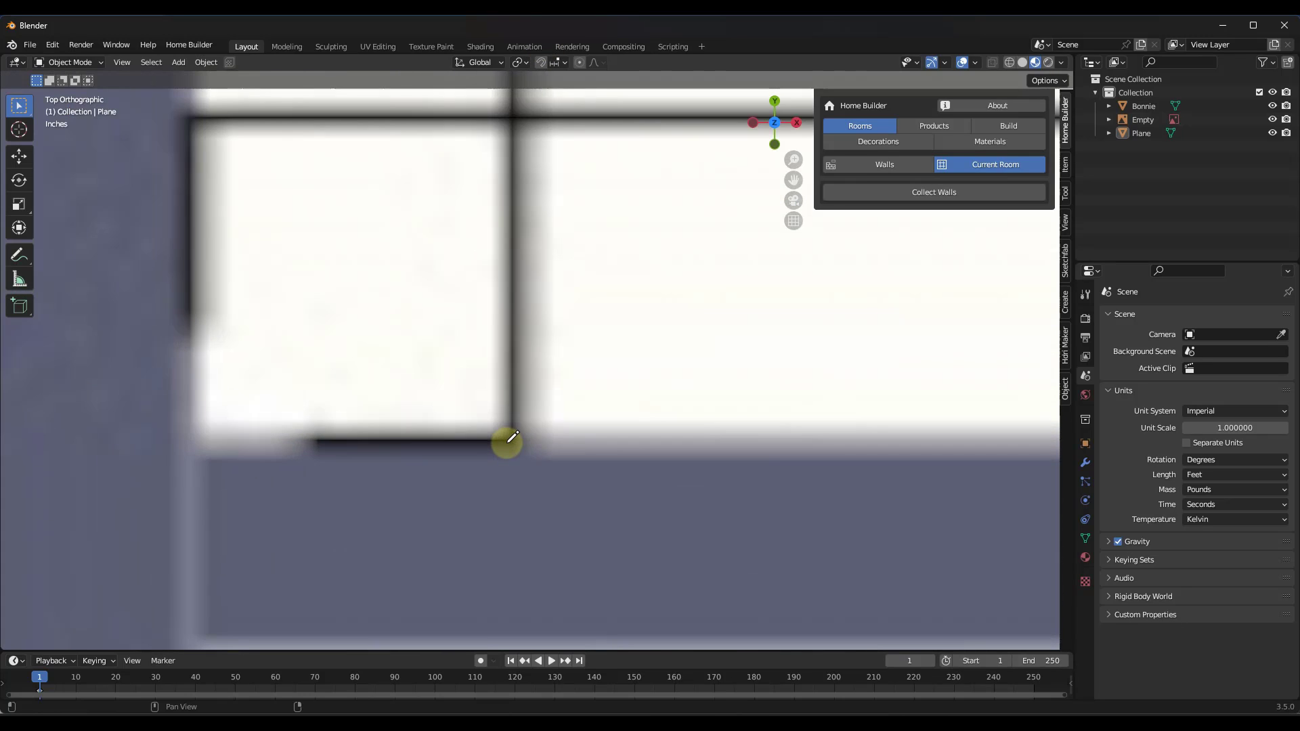
scroll(511, 441, up, 2)
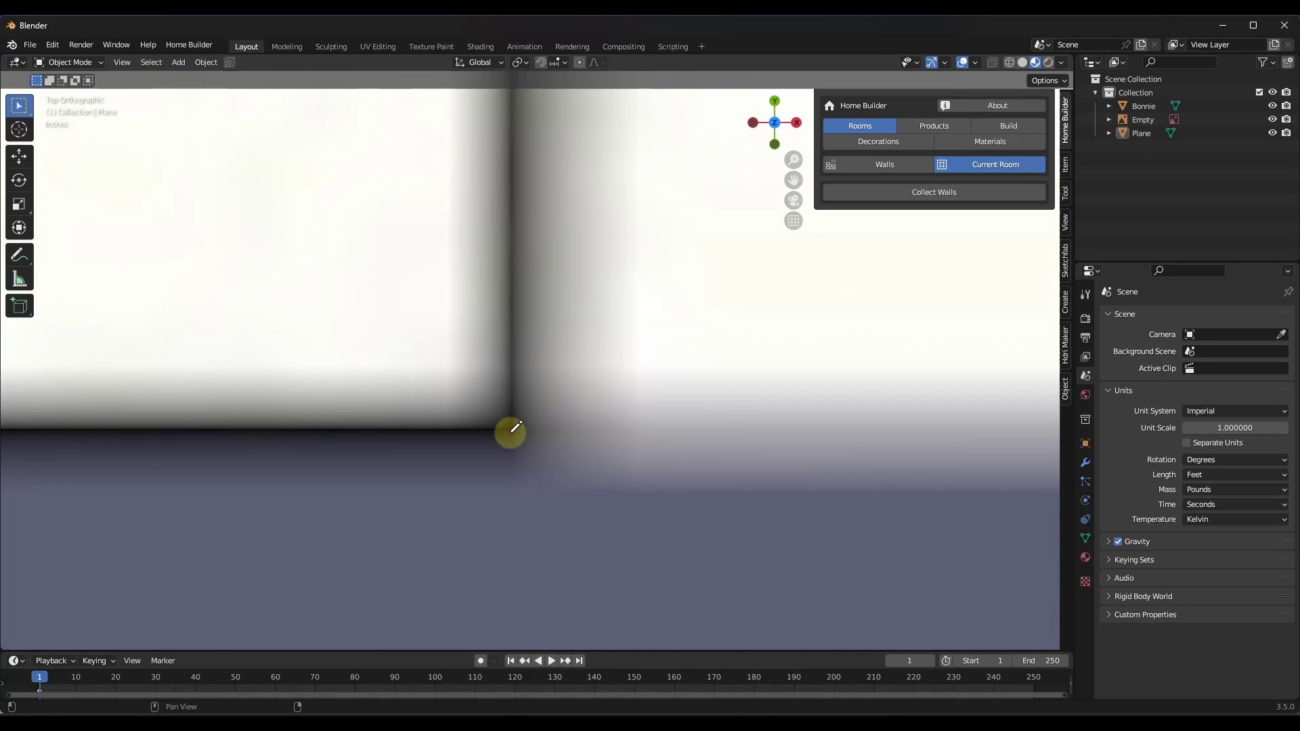
scroll(516, 477, down, 5)
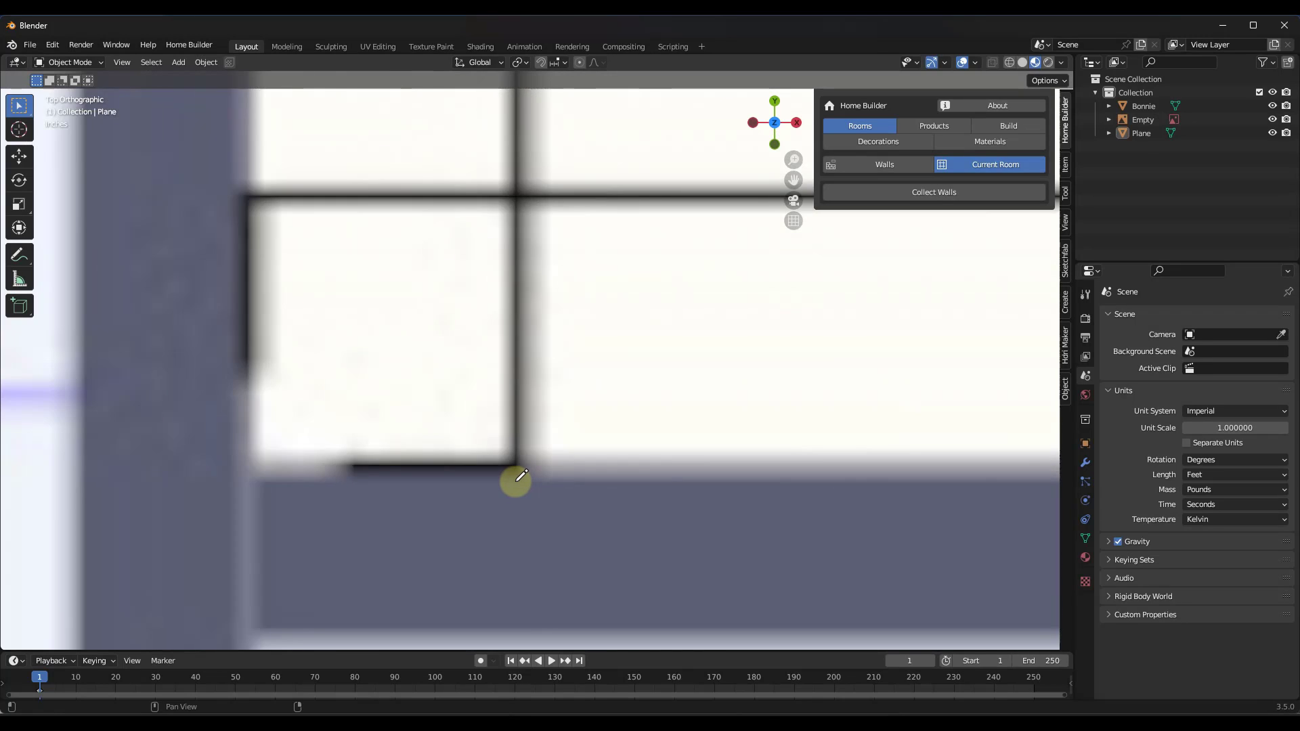
scroll(526, 96, up, 2)
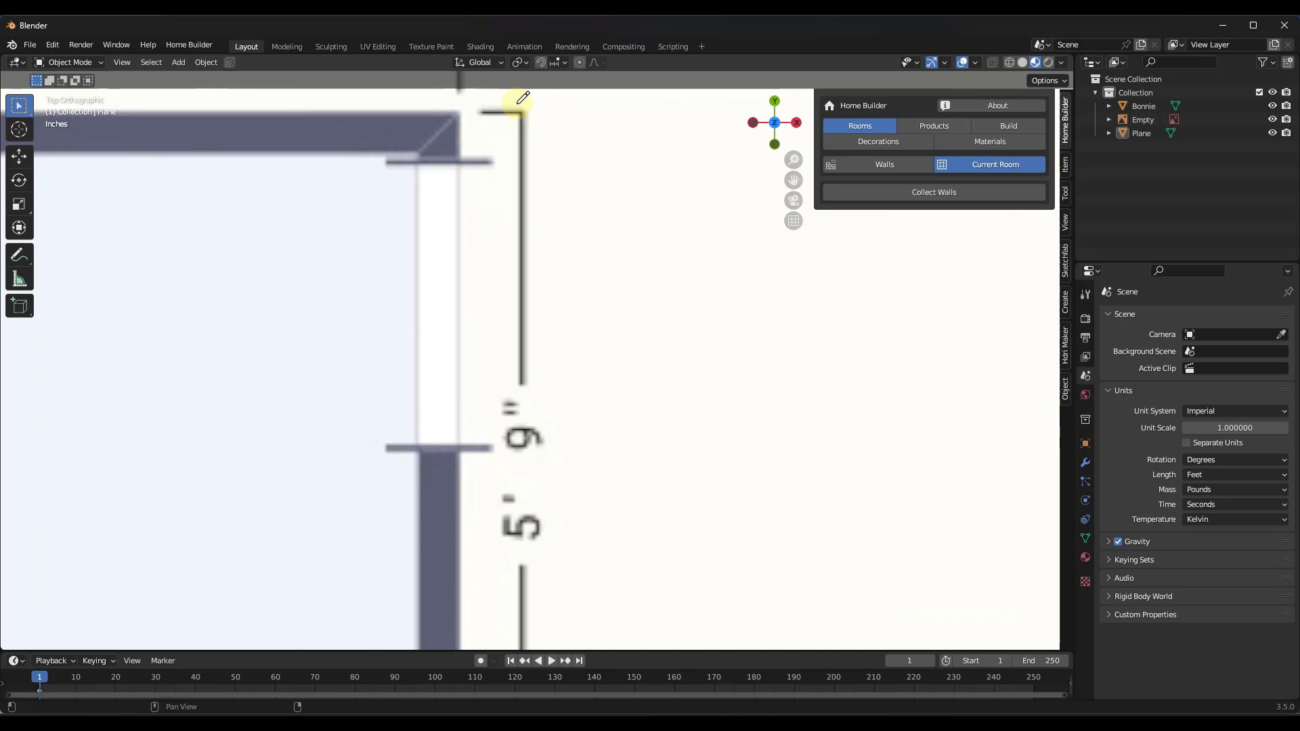
scroll(527, 101, up, 4)
scroll(529, 126, up, 2)
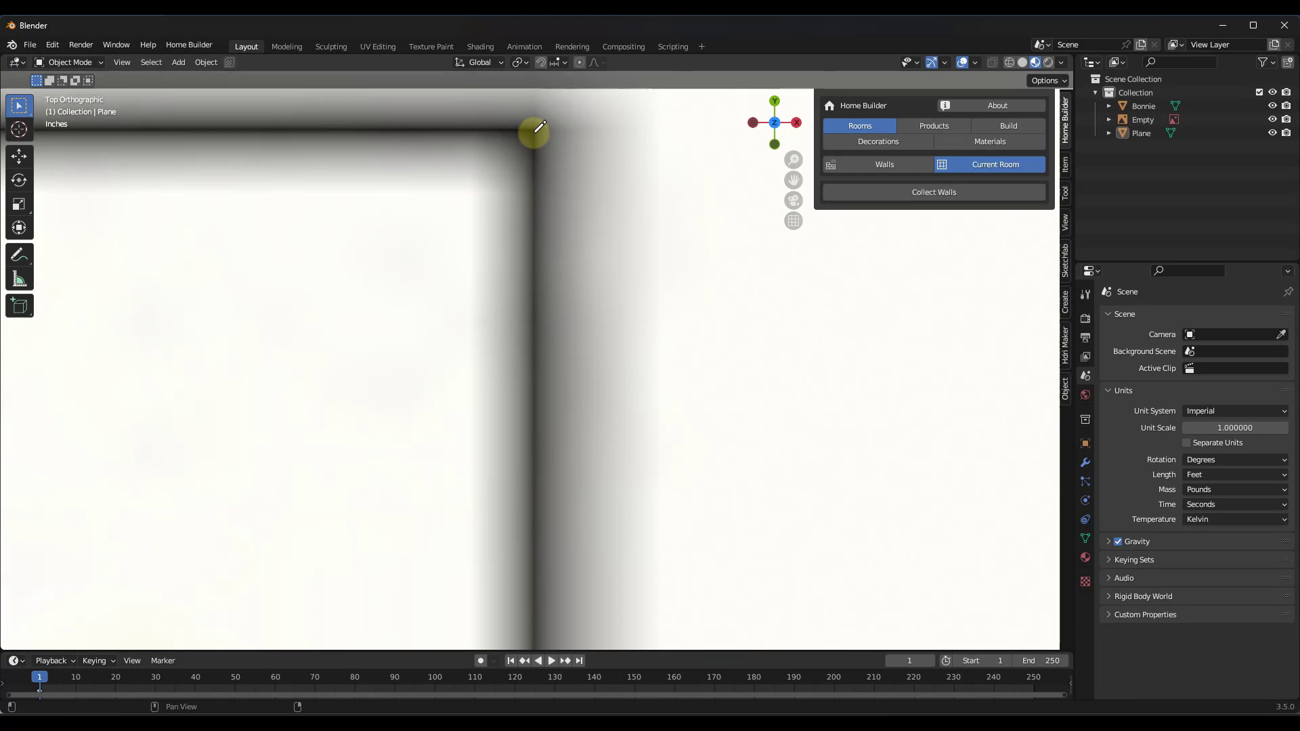
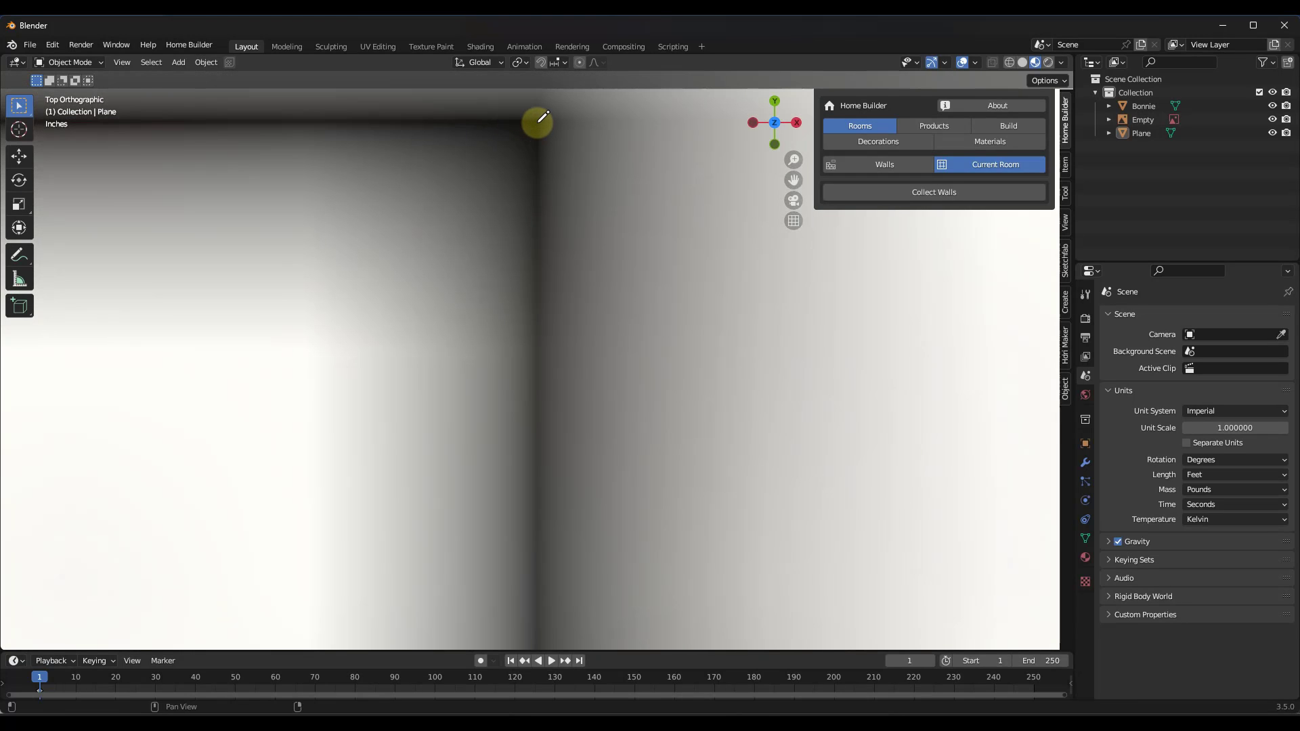
key(Escape)
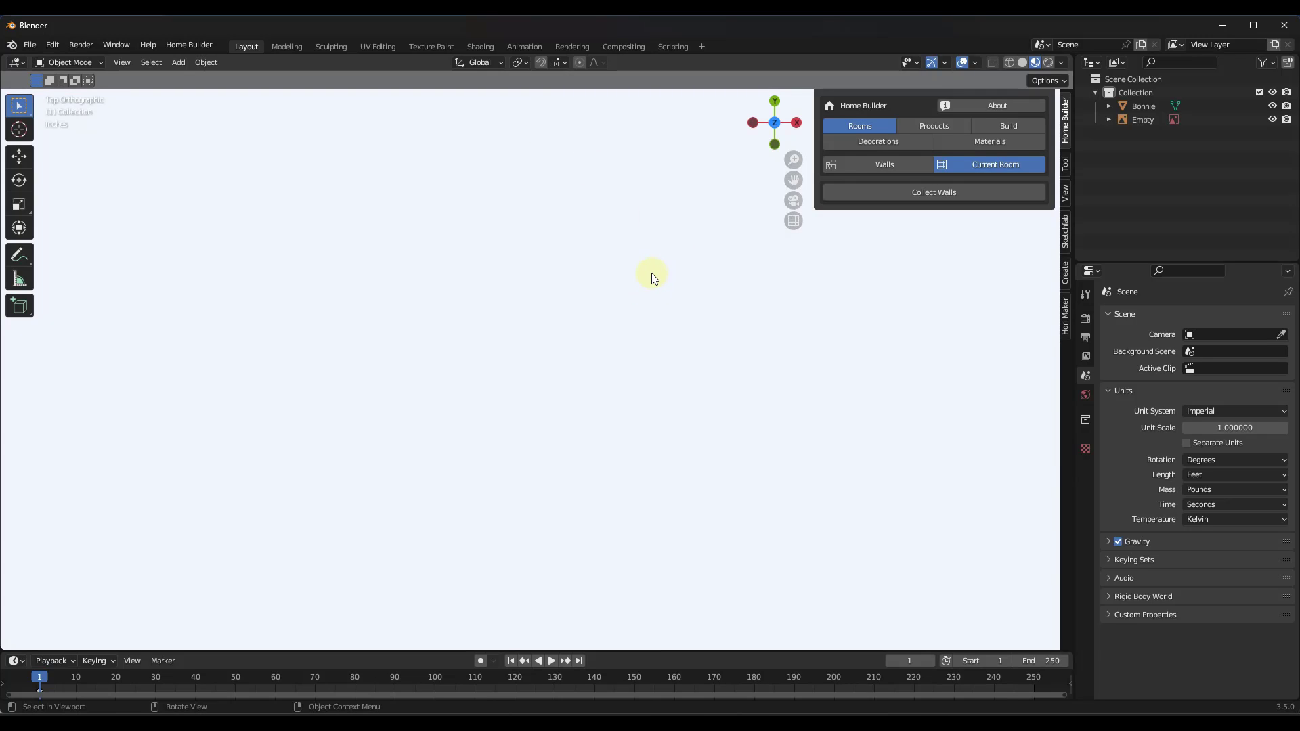
Step: Draw a check wall along the 5' 9" dimension line to verify the floor plan's scale, and delete it
scroll(609, 275, down, 10)
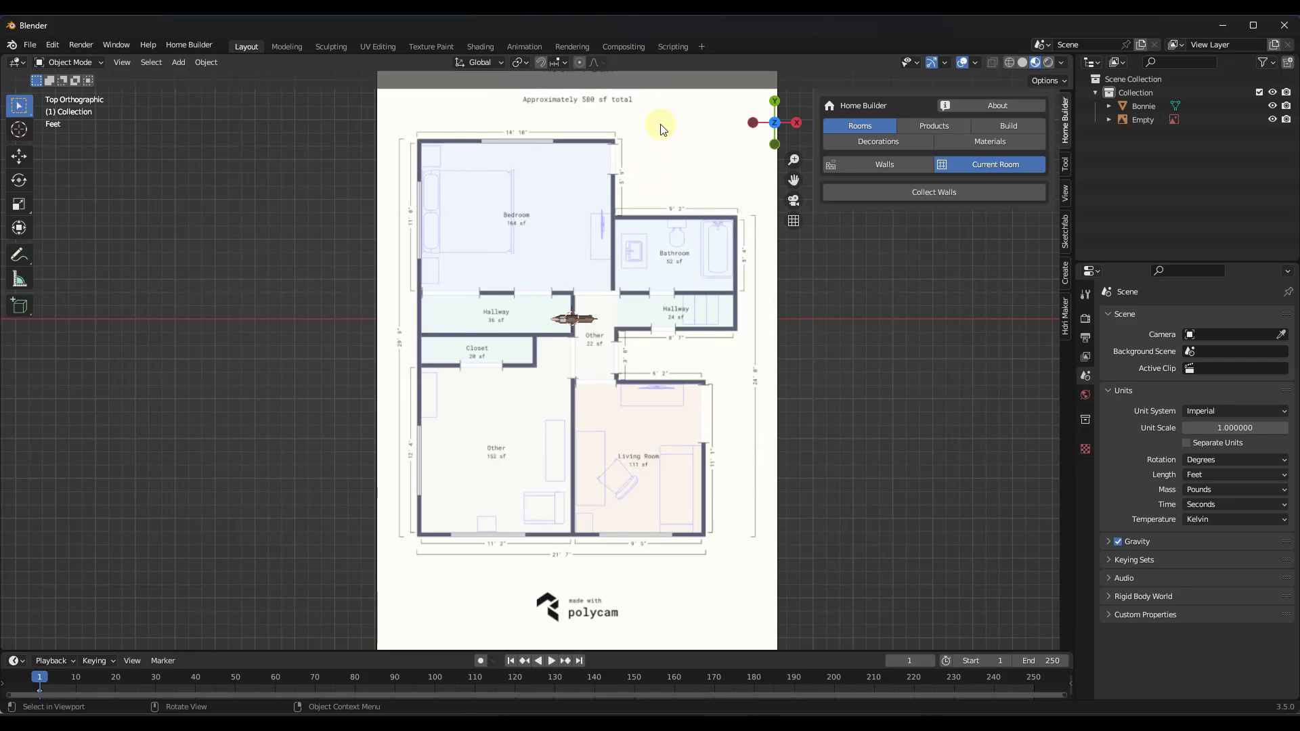
scroll(667, 121, up, 6)
scroll(567, 229, up, 2)
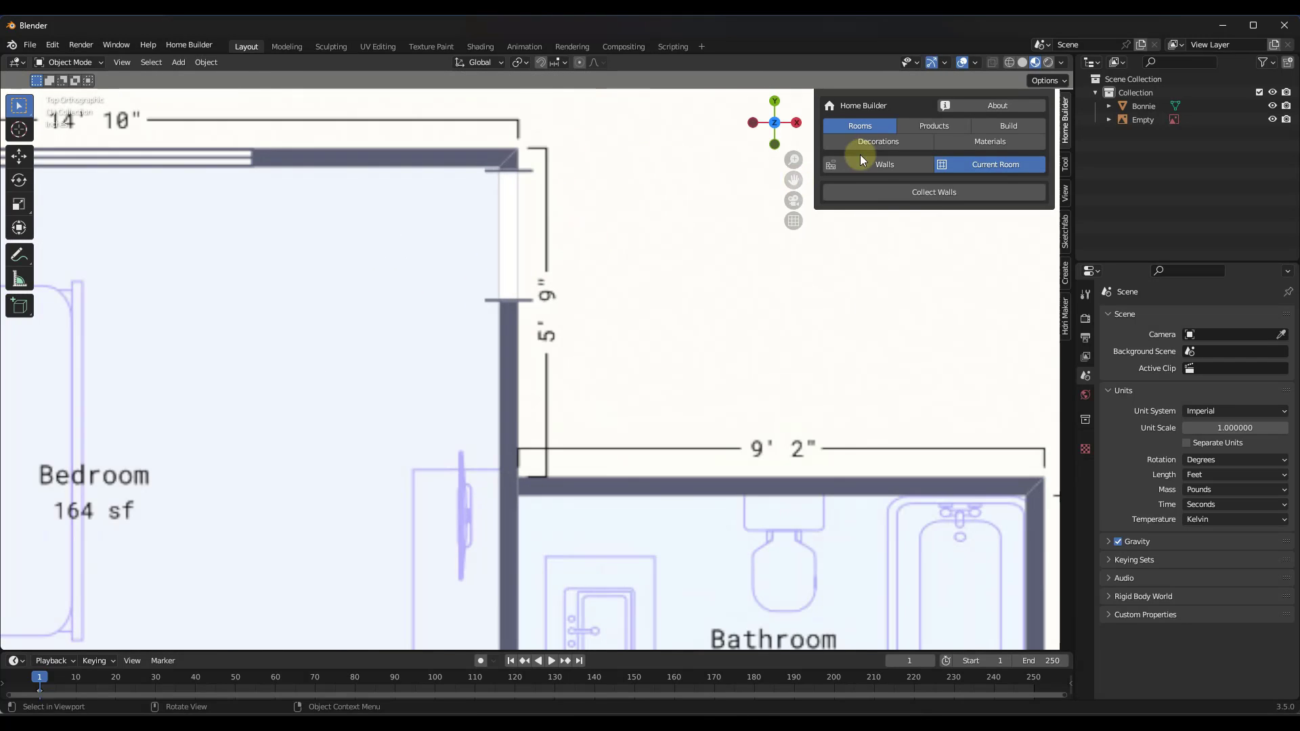
click(876, 164)
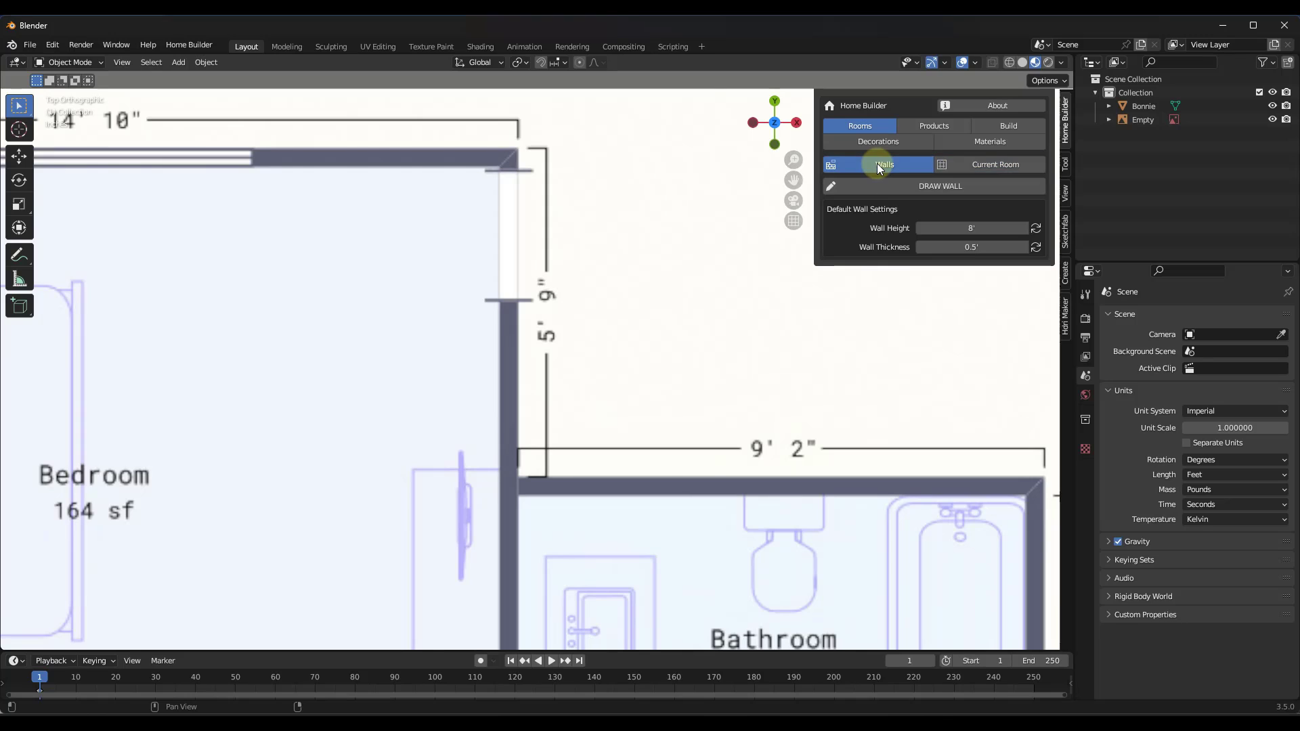
click(904, 187)
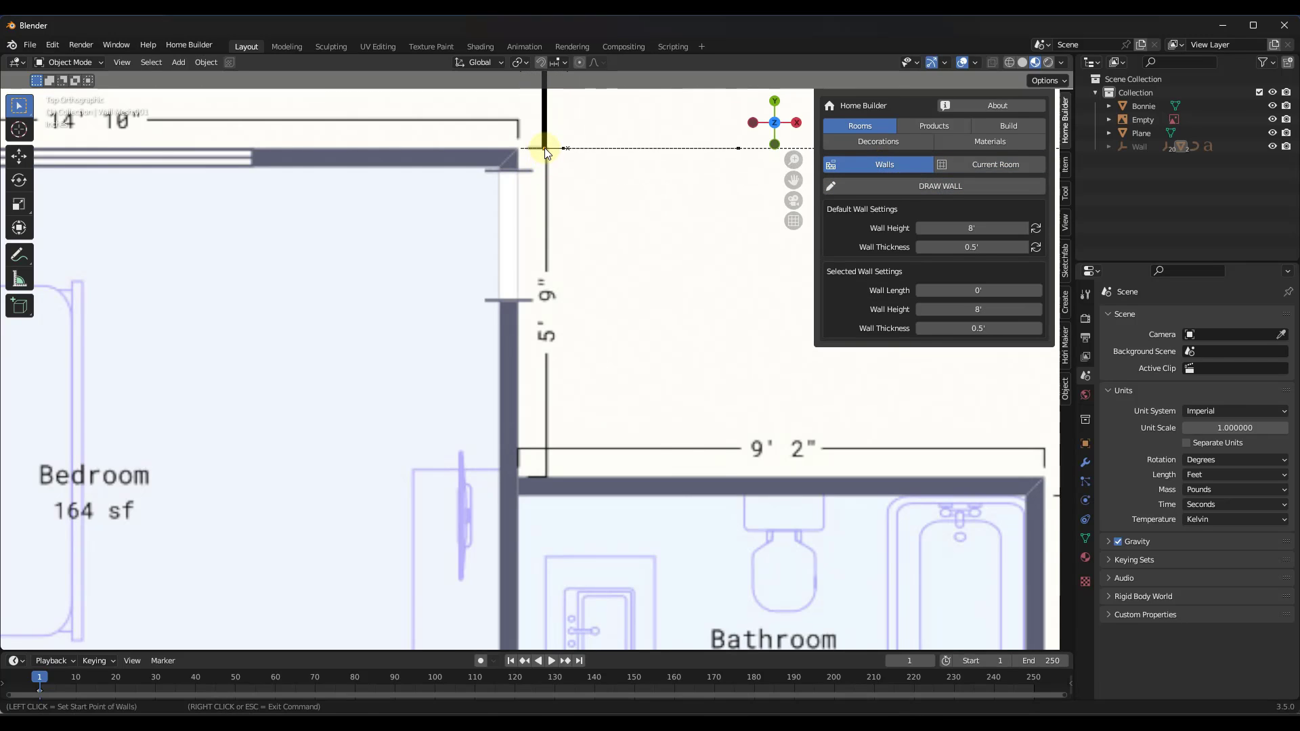
click(545, 148)
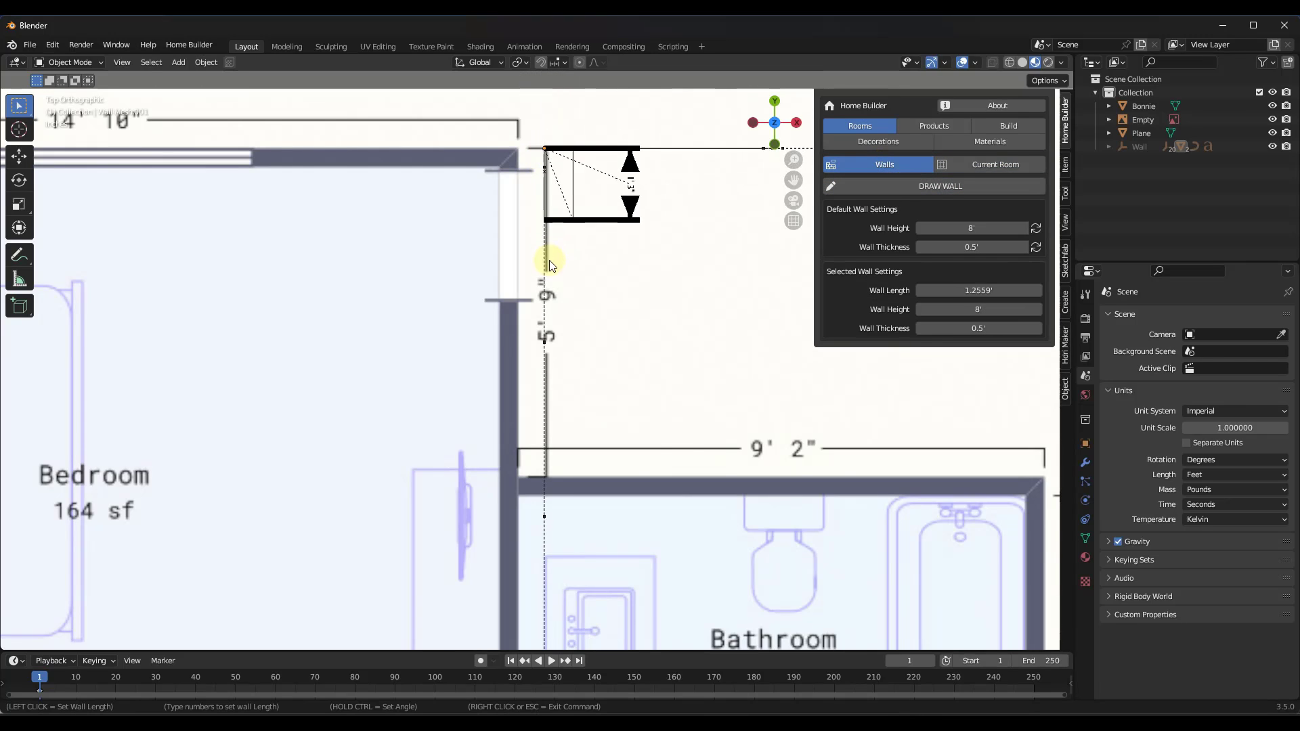
click(558, 477)
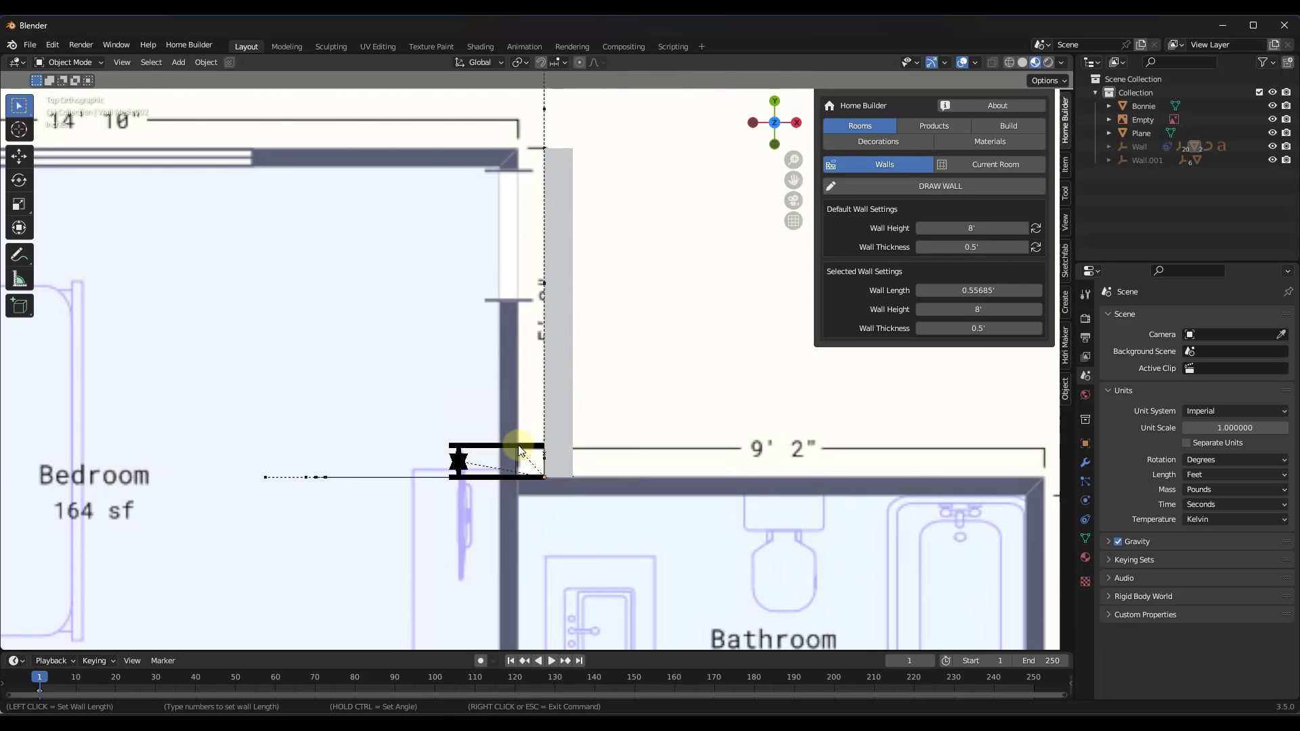
right_click(518, 447)
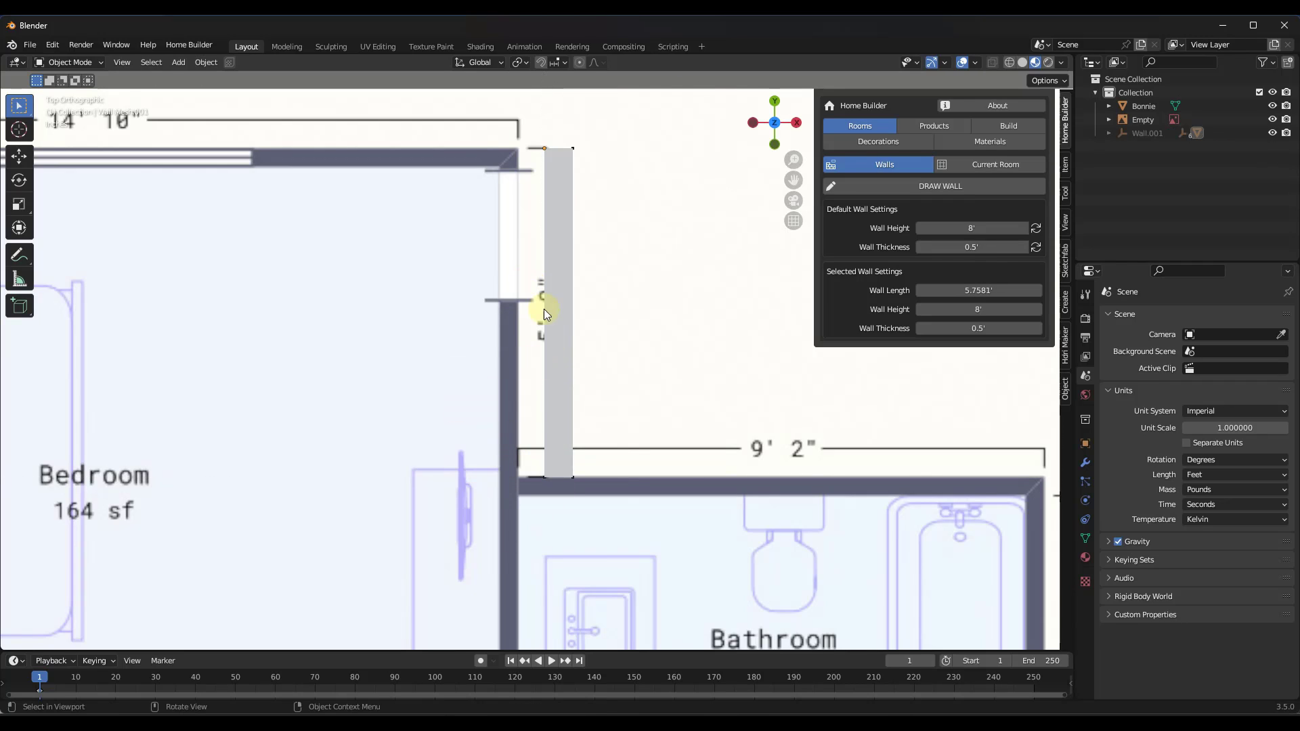
key(Delete)
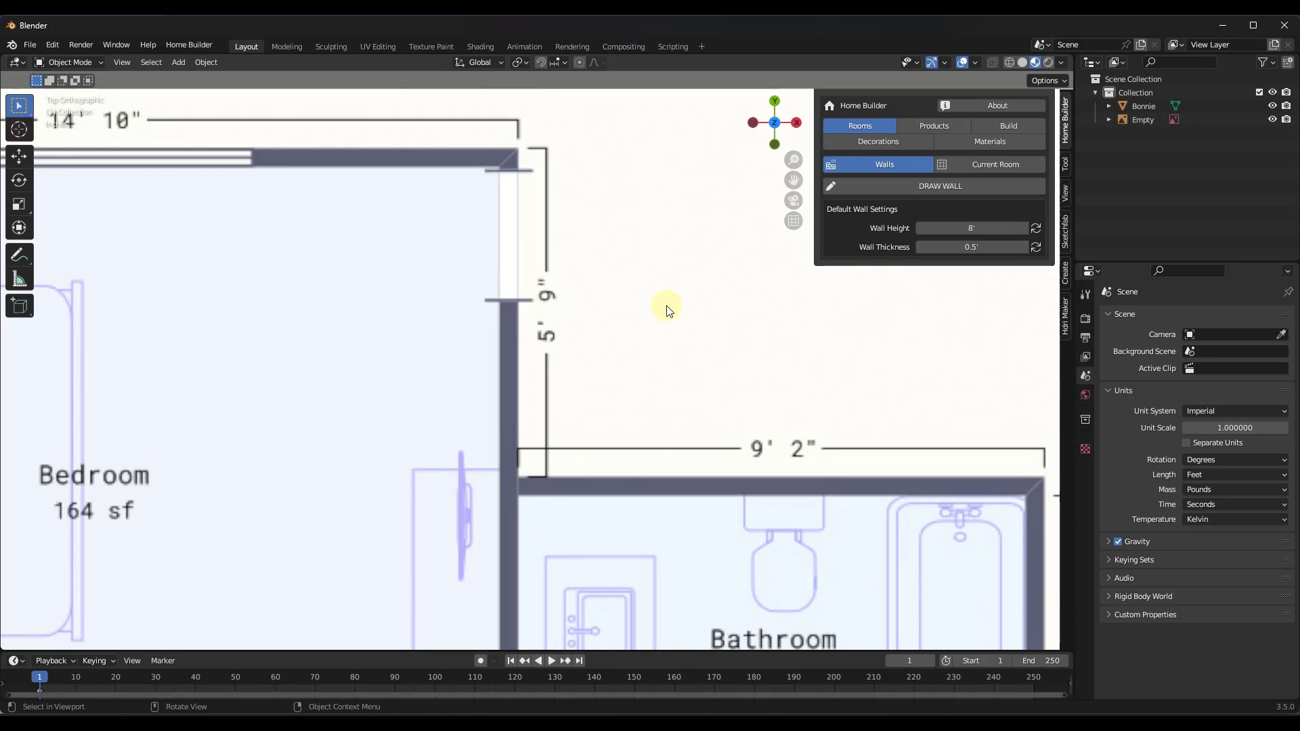
Step: Draw the bedroom's upper exterior wall from its upper-left corner to the upper-right corner, about 14' 7" long
scroll(700, 251, down, 3)
scroll(650, 264, down, 3)
scroll(429, 363, up, 2)
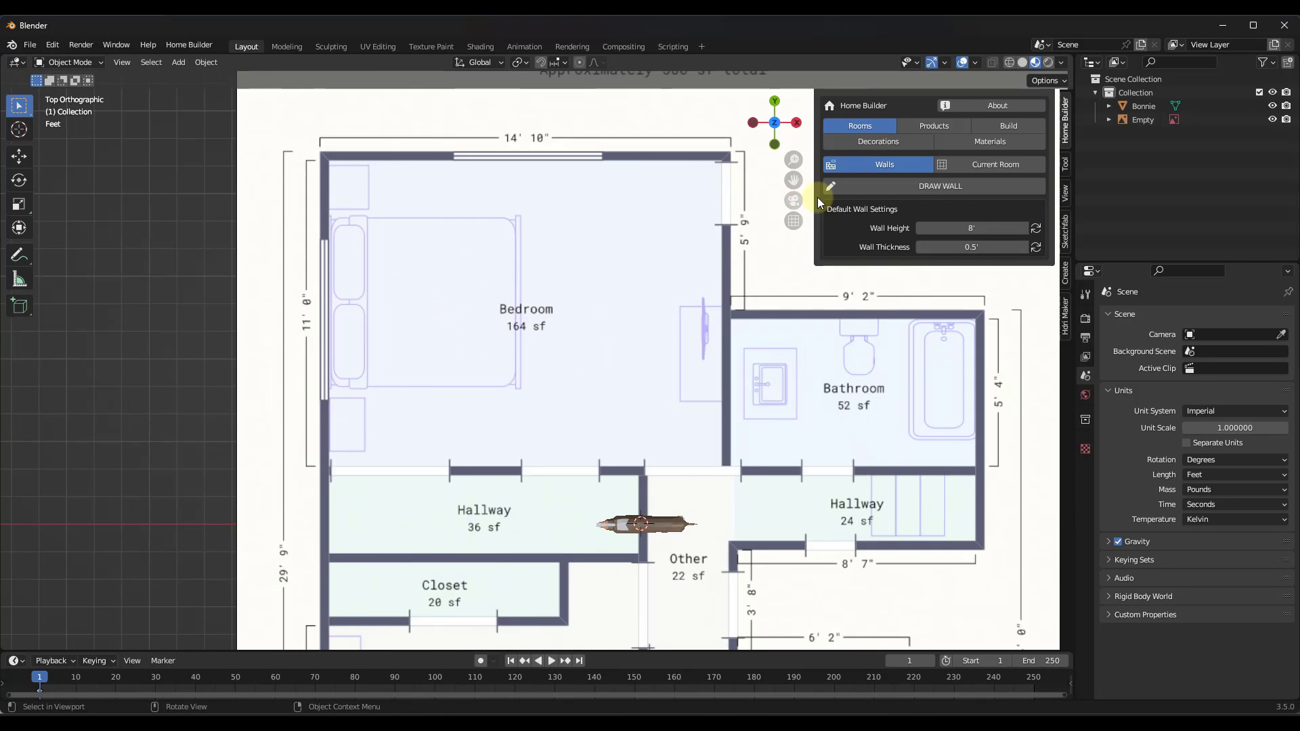
click(917, 189)
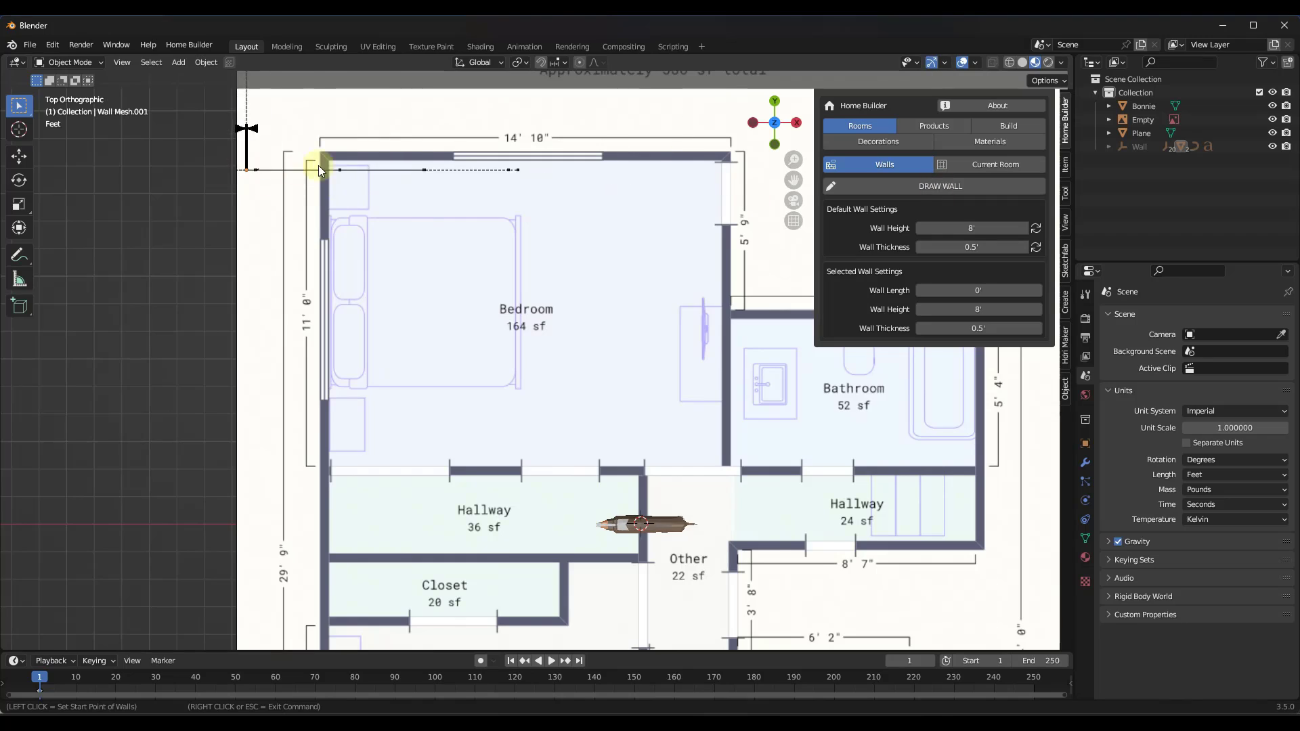
scroll(318, 165, up, 5)
click(333, 148)
scroll(518, 156, down, 4)
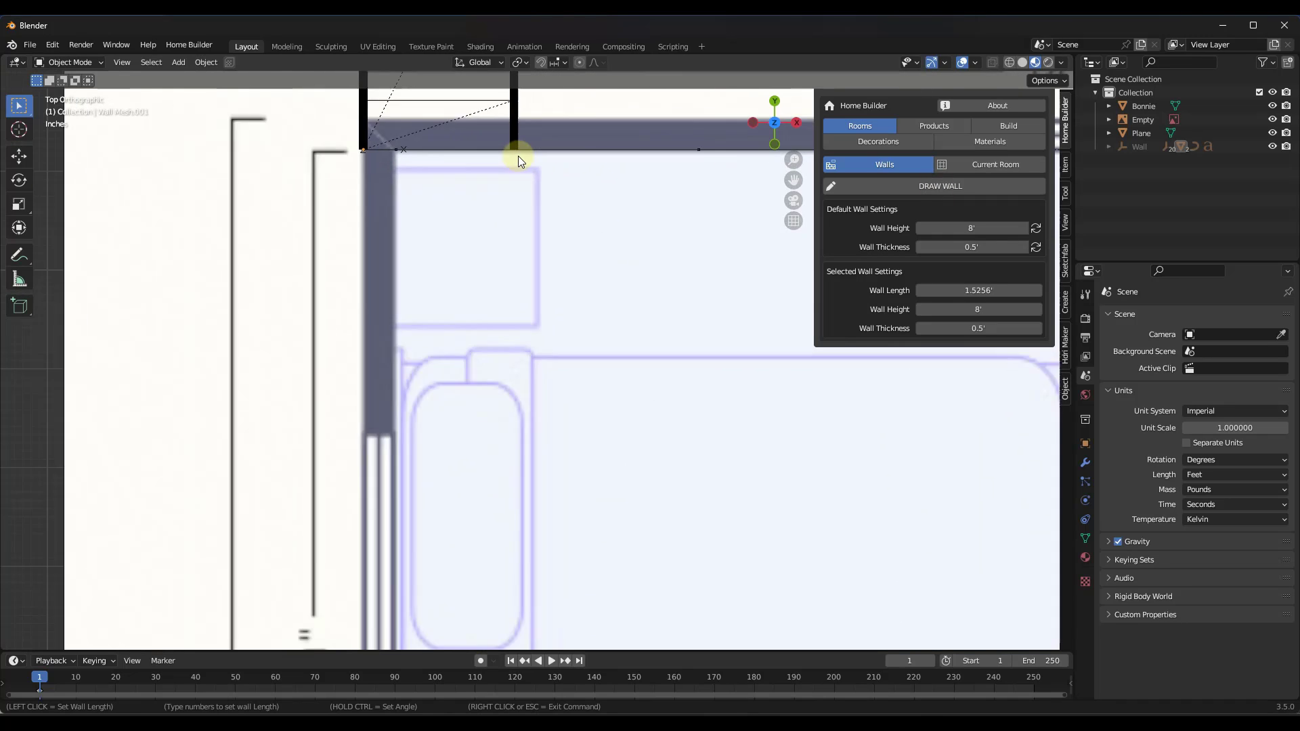
scroll(779, 155, up, 5)
scroll(755, 161, up, 2)
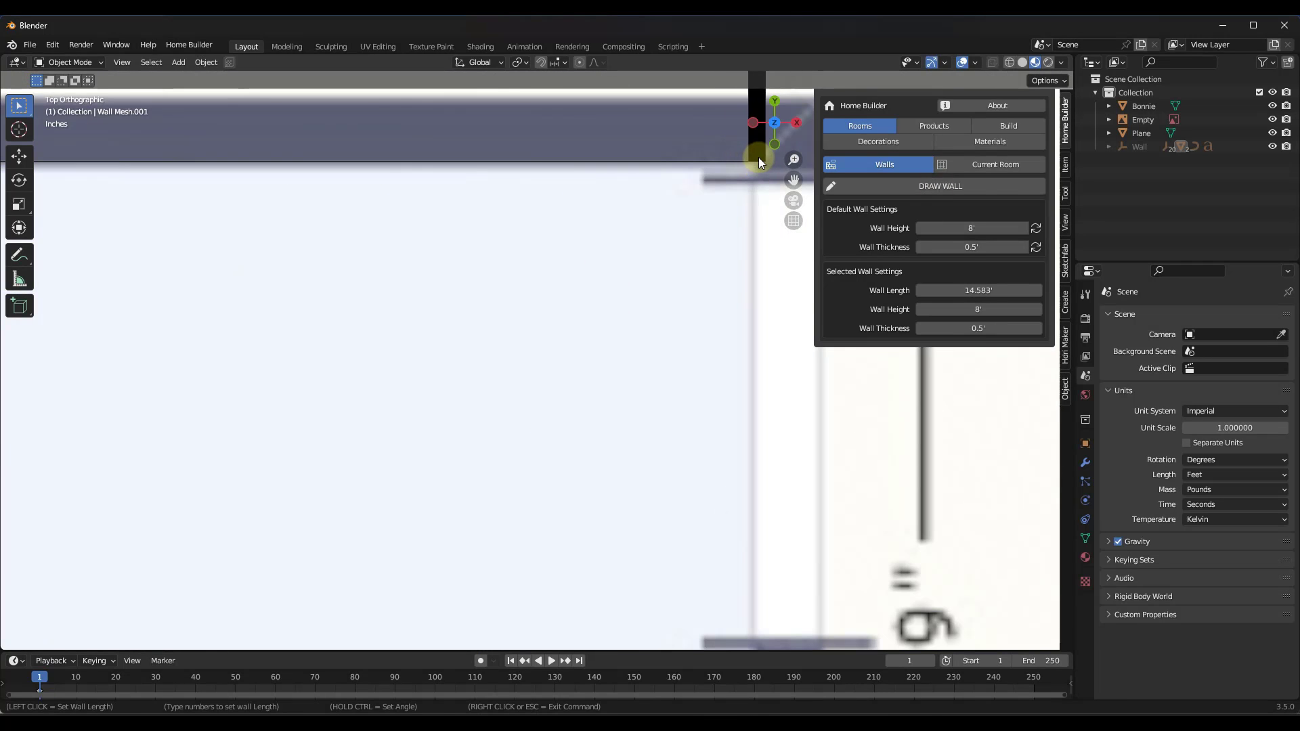
scroll(758, 157, down, 4)
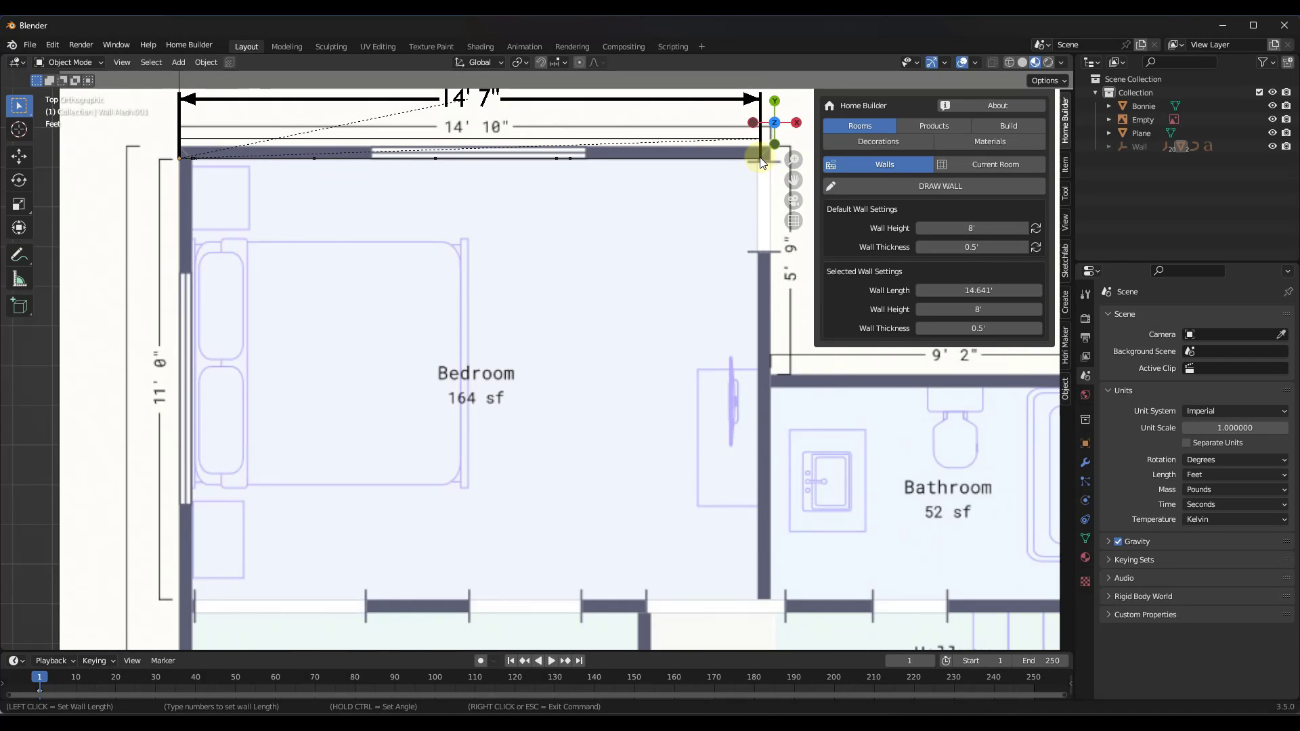
click(758, 159)
Step: Continue the walls down the bedroom's right side to the bathroom and about 9' 2" along the bathroom's upper edge
click(761, 387)
ctrl+scroll(765, 383, down, 5)
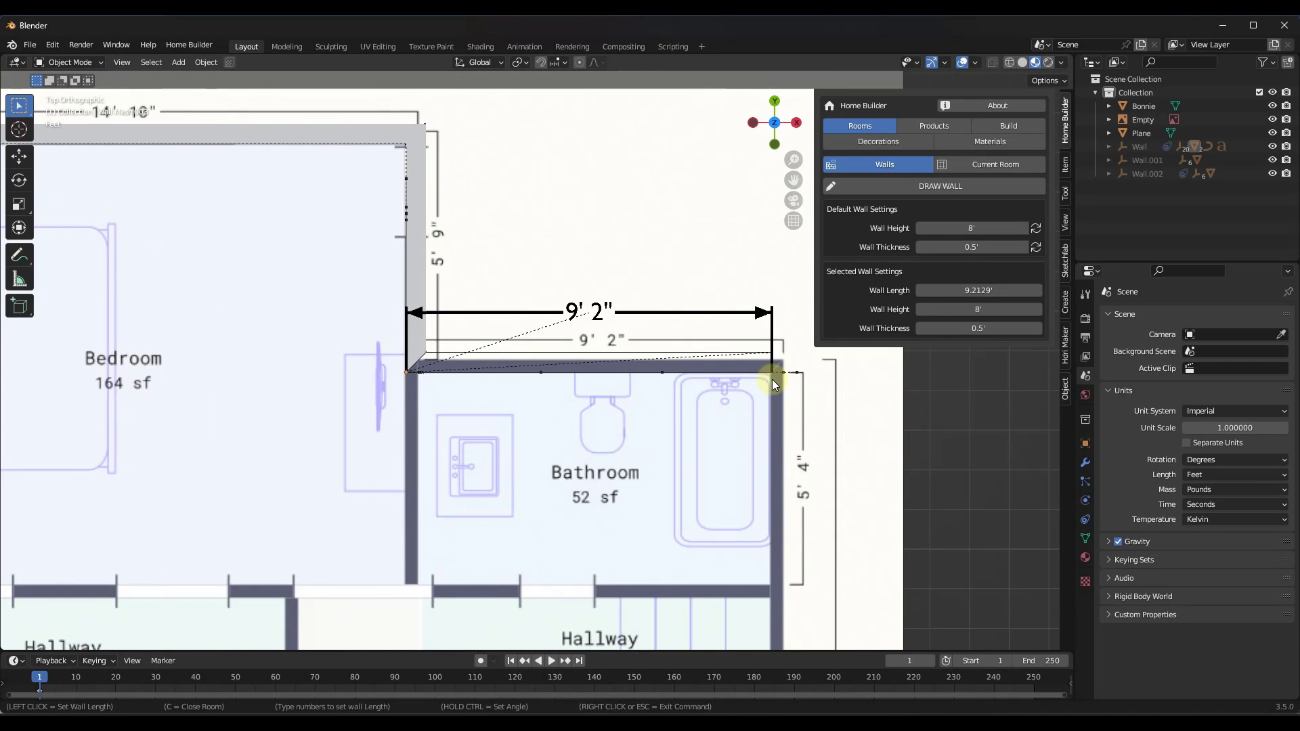
click(771, 380)
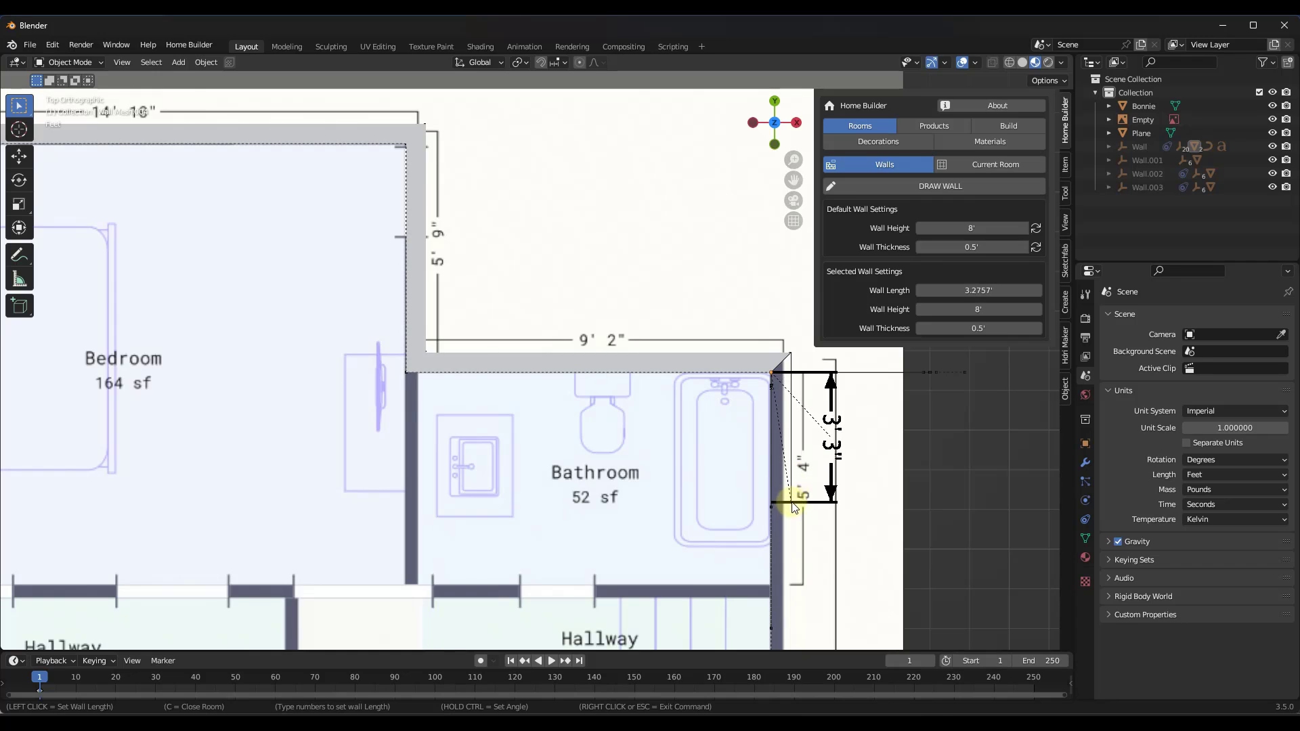
Step: Add the exterior wall down the right of the bathroom and hallway, about 8 ft, and the hallway's lower wall, about 8' 10"
shift+scroll(786, 494, down, 5)
scroll(765, 315, up, 4)
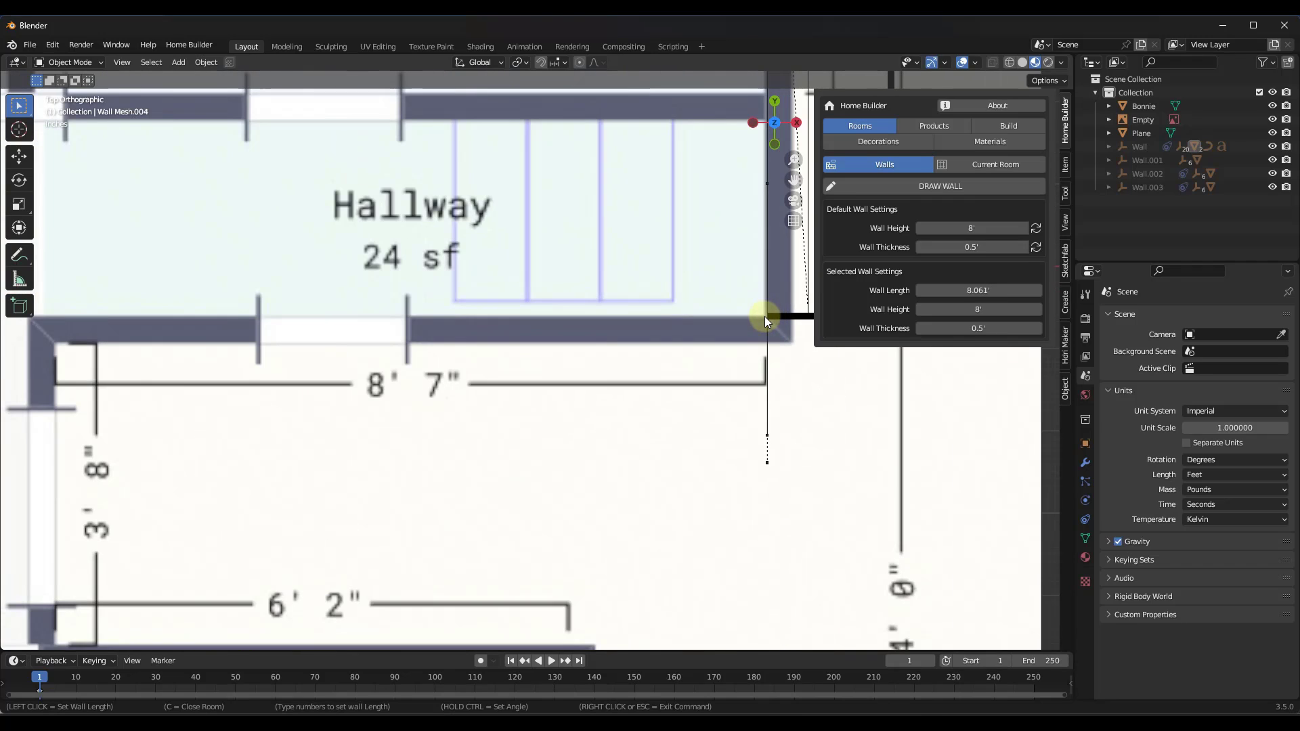
click(765, 315)
ctrl+scroll(658, 333, up, 5)
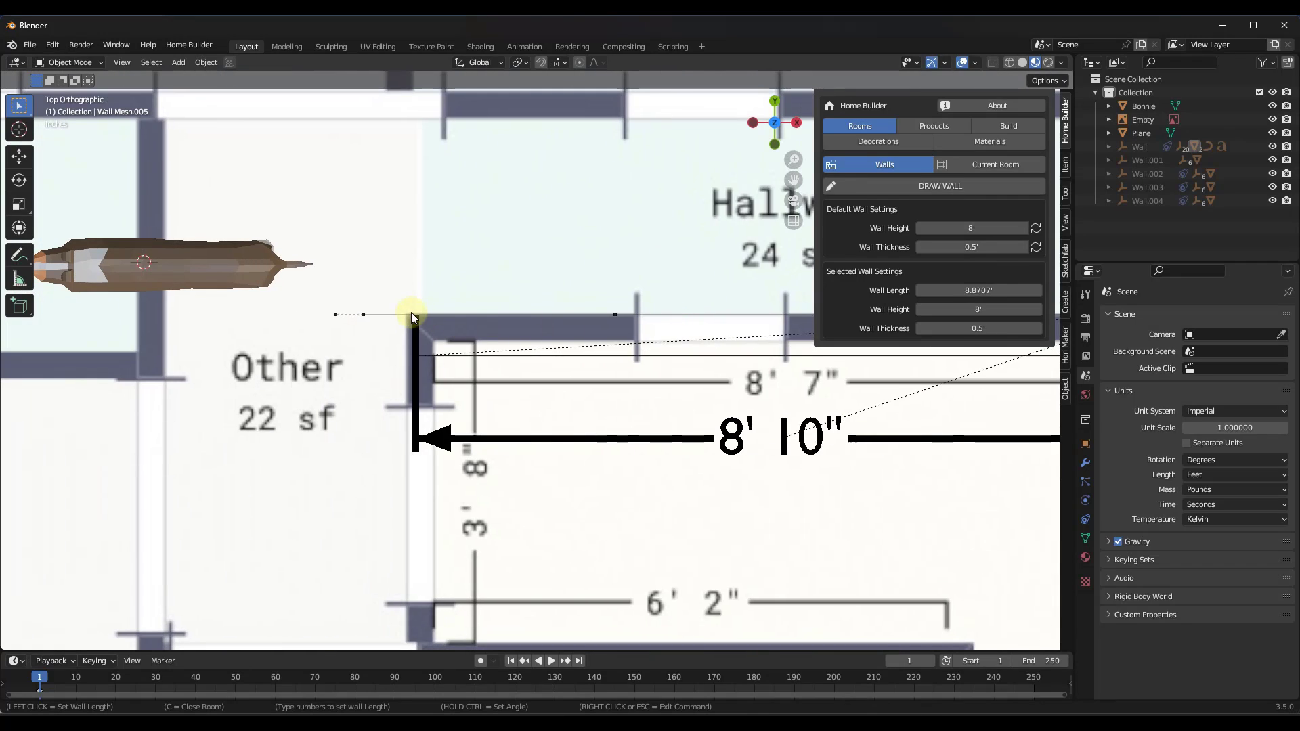
click(434, 326)
Step: Add a wall about 4' 3" down the right of the 22 sf room and a wall along the living room's upper edge
shift+scroll(434, 325, down, 3)
shift+scroll(425, 346, down, 1)
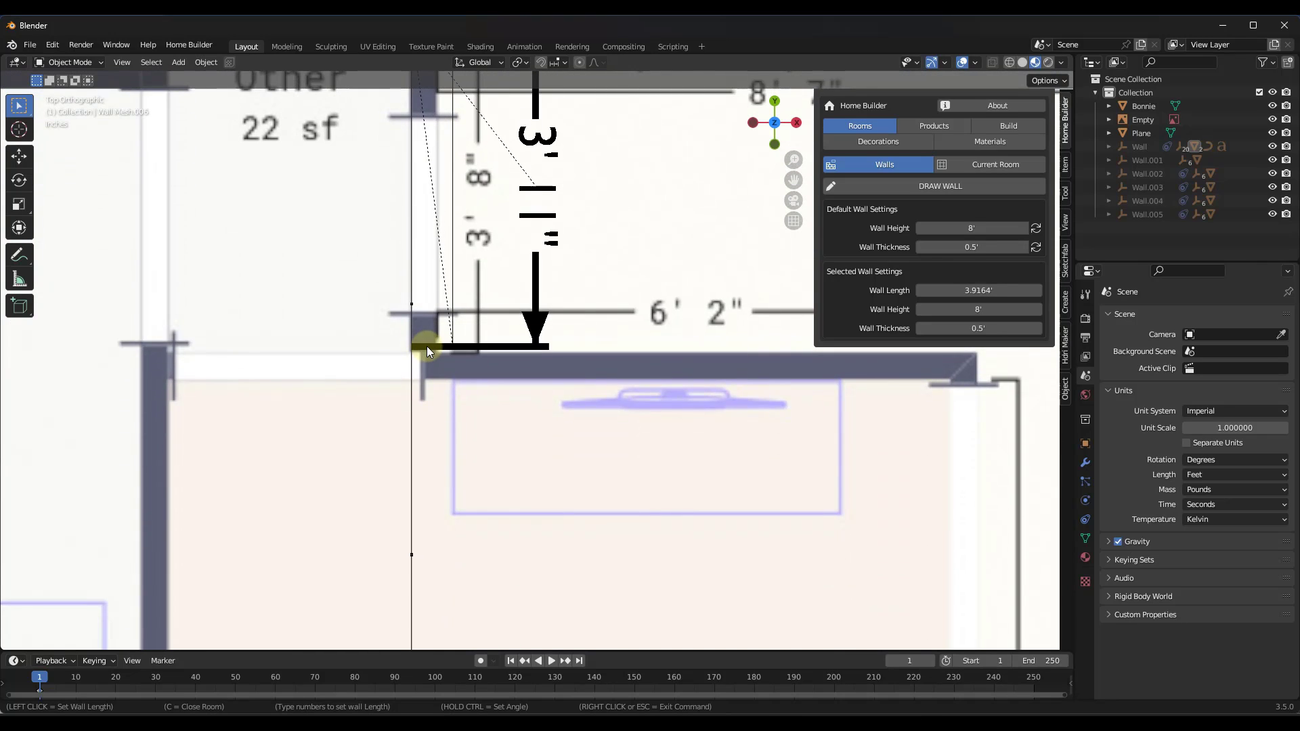
scroll(426, 346, down, 3)
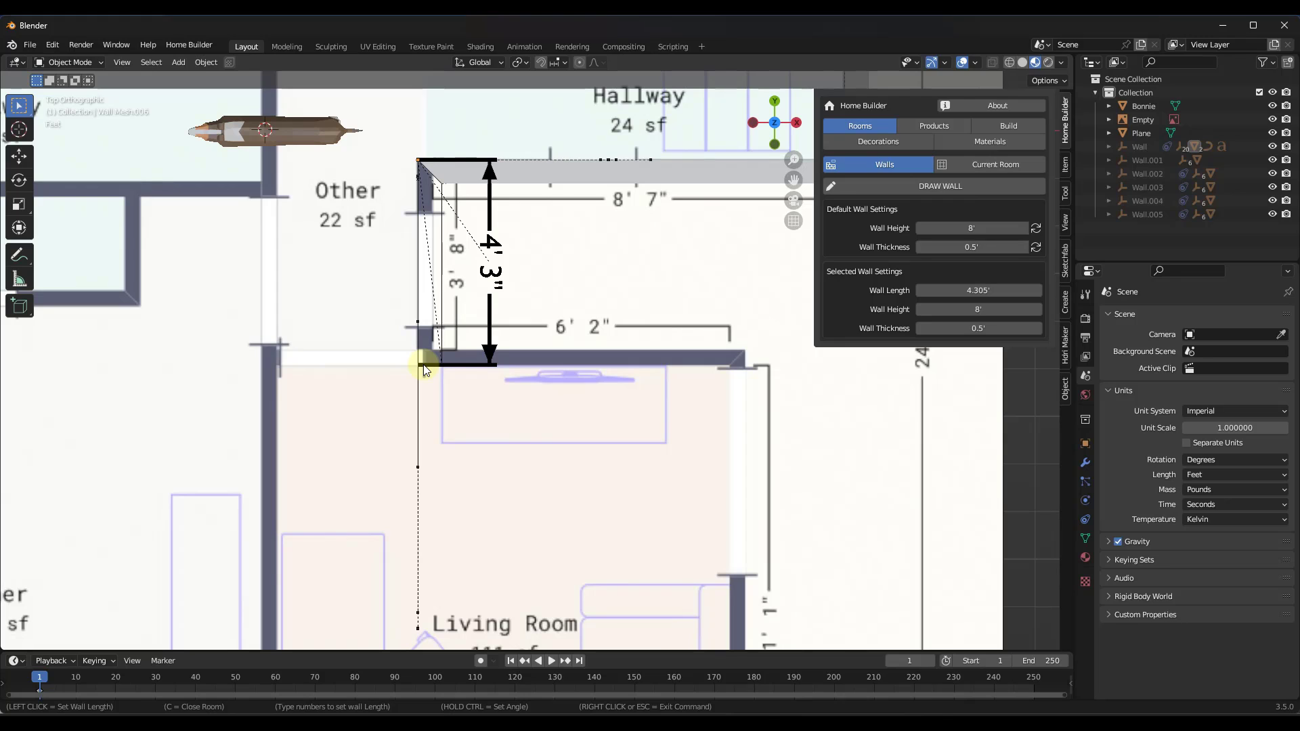
click(424, 369)
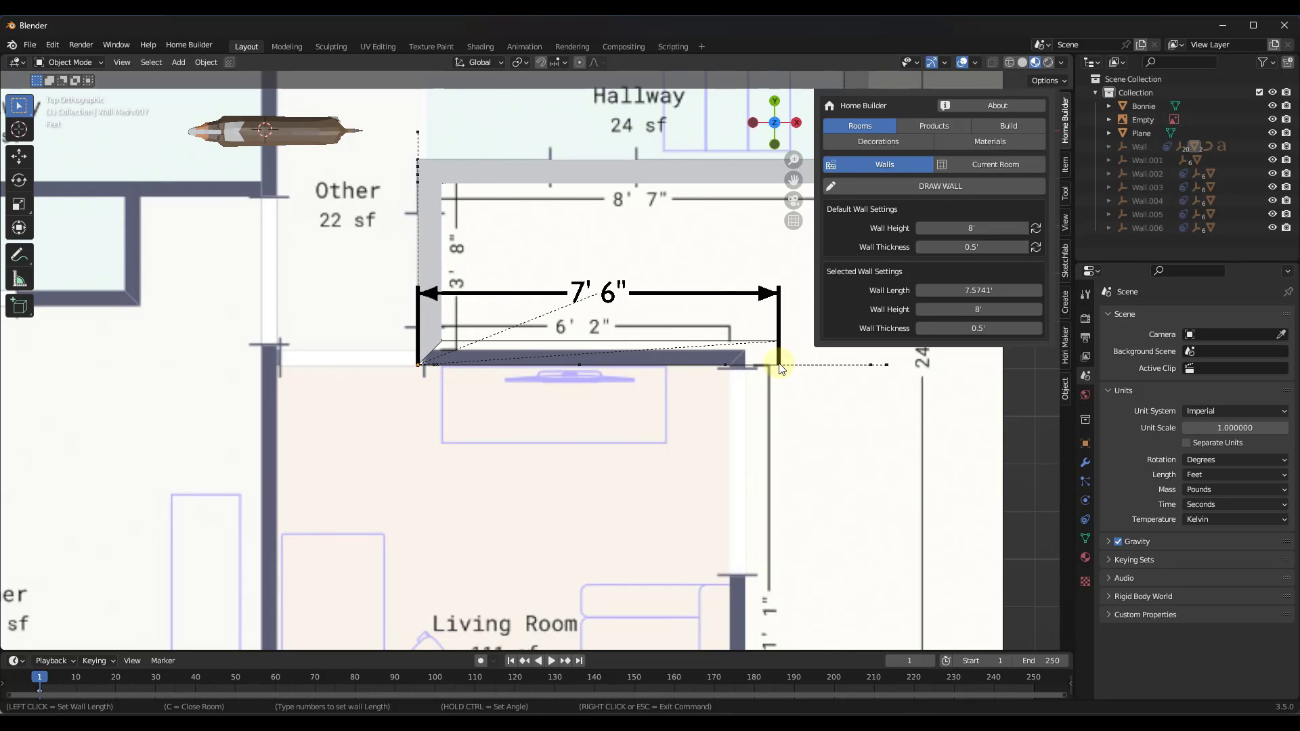
click(729, 364)
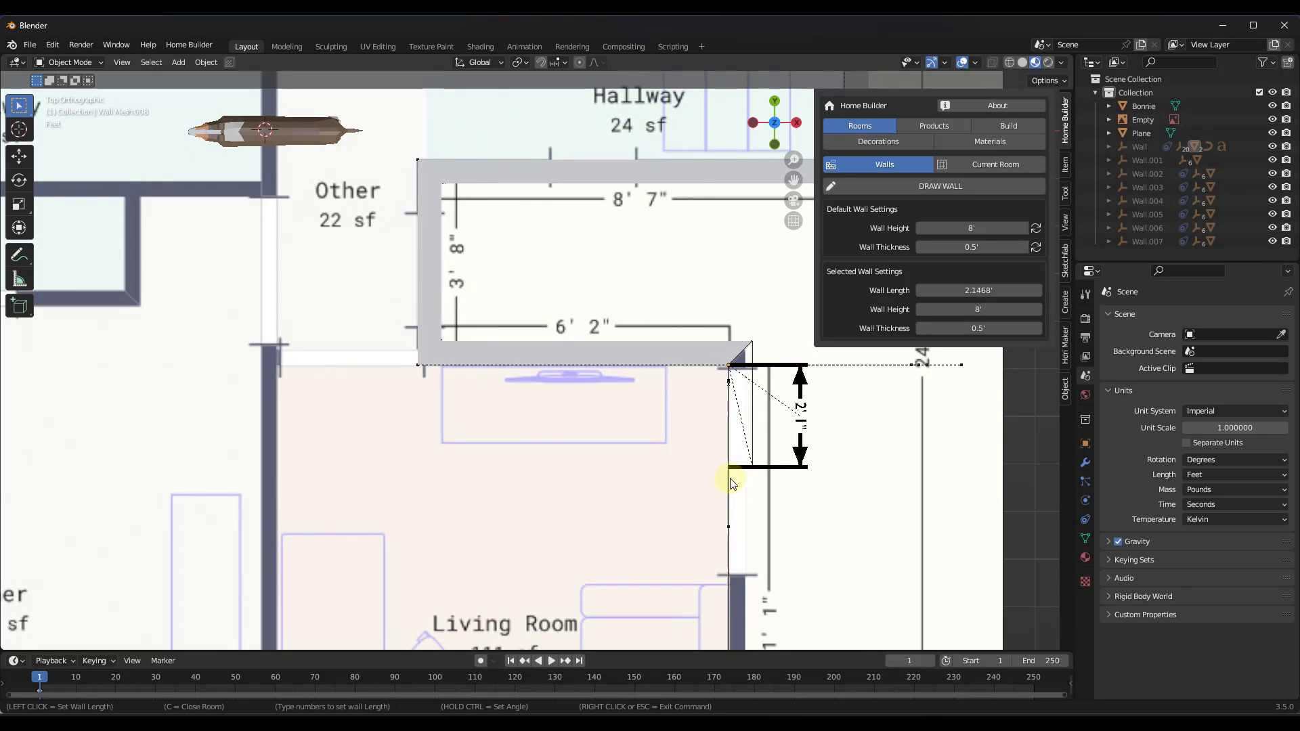
Step: Draw the living room's right exterior wall down to the floor plan's lower-right corner
shift+scroll(728, 468, down, 5)
shift+scroll(720, 429, down, 5)
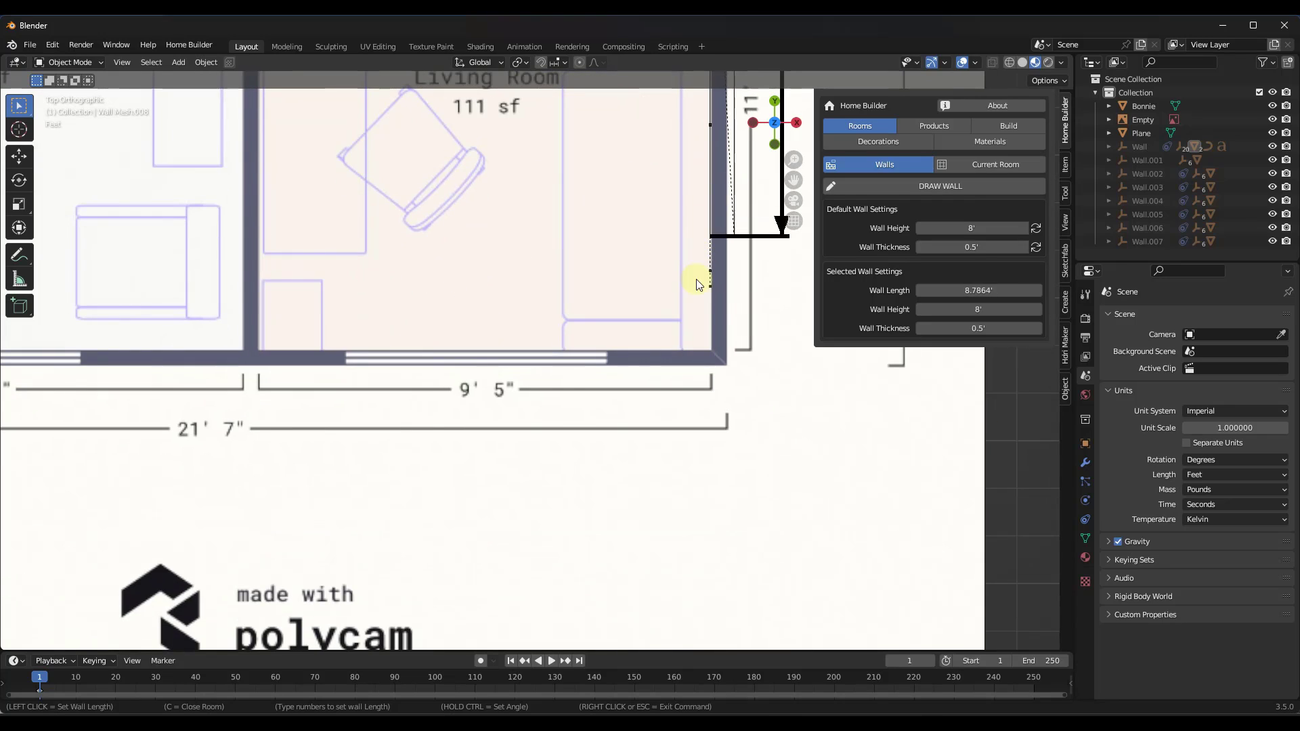
click(710, 351)
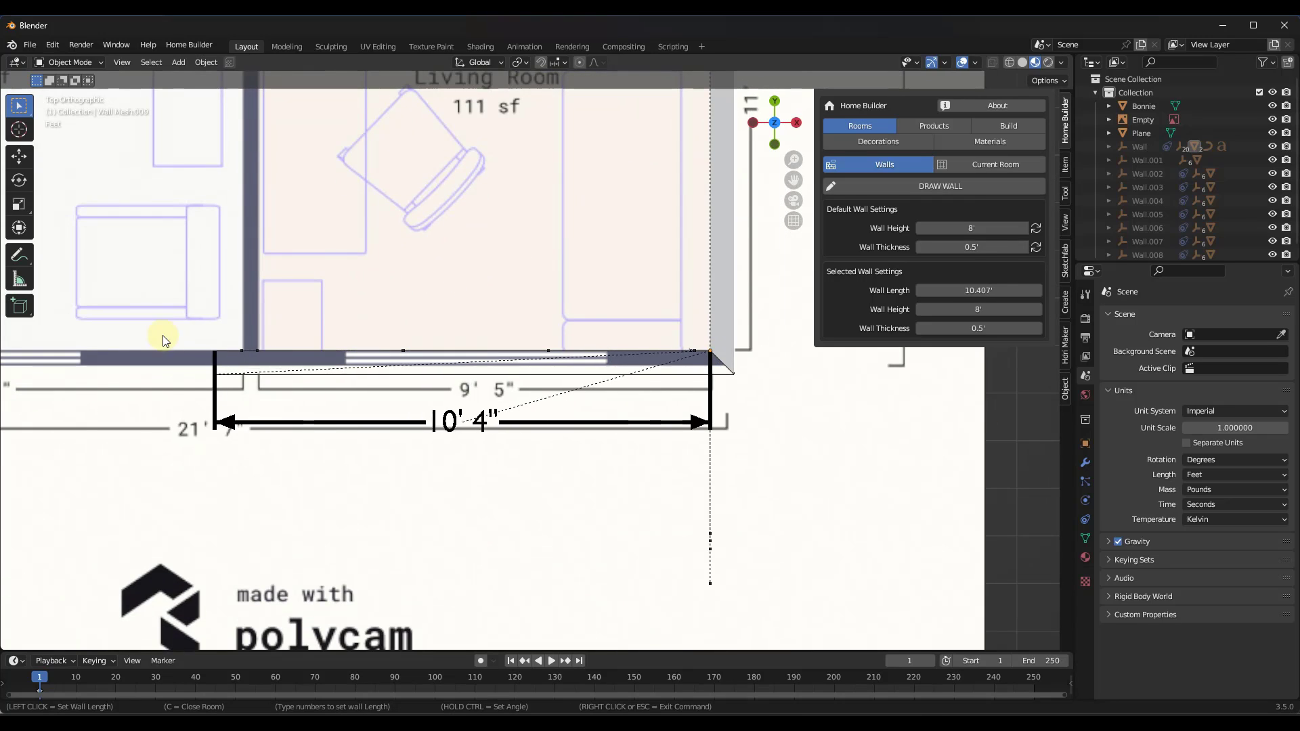
Step: Draw the exterior wall along the floor plan's lower edge, about 21' 0", ending at the lower-left corner
ctrl+scroll(319, 327, up, 10)
ctrl+scroll(189, 301, up, 5)
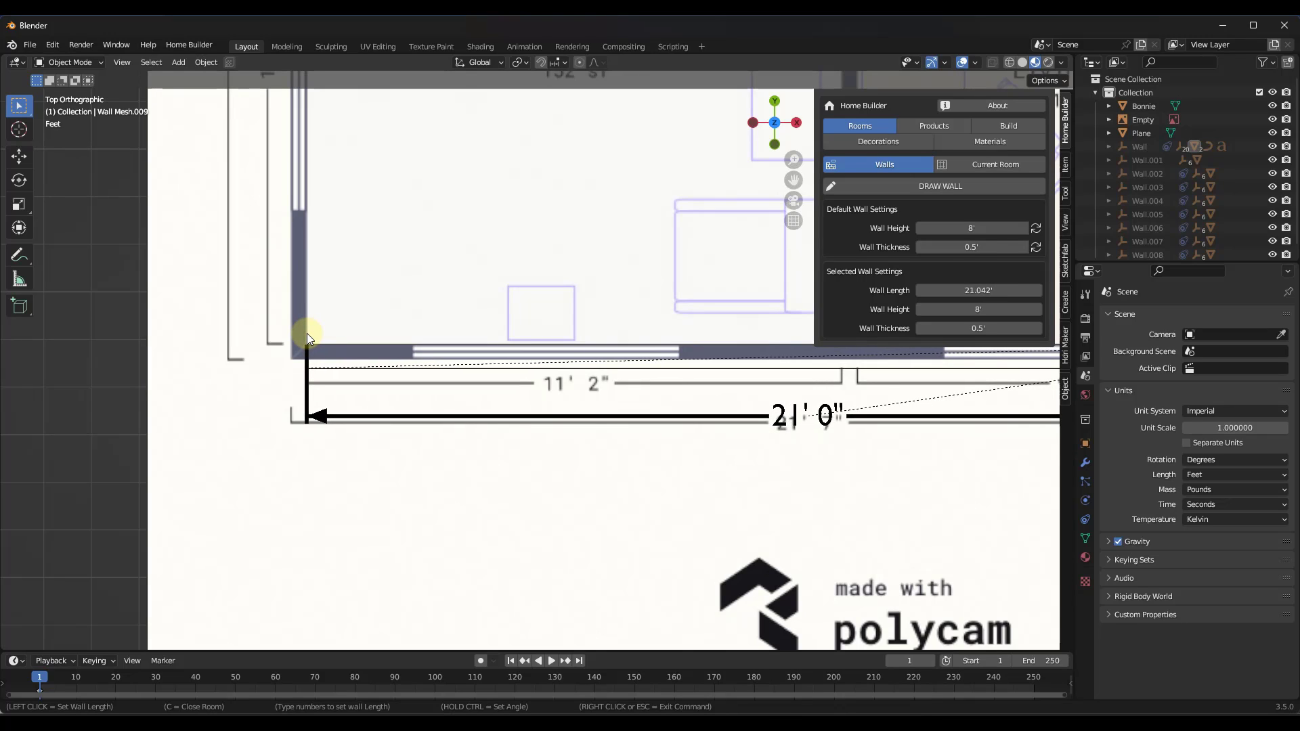
click(306, 333)
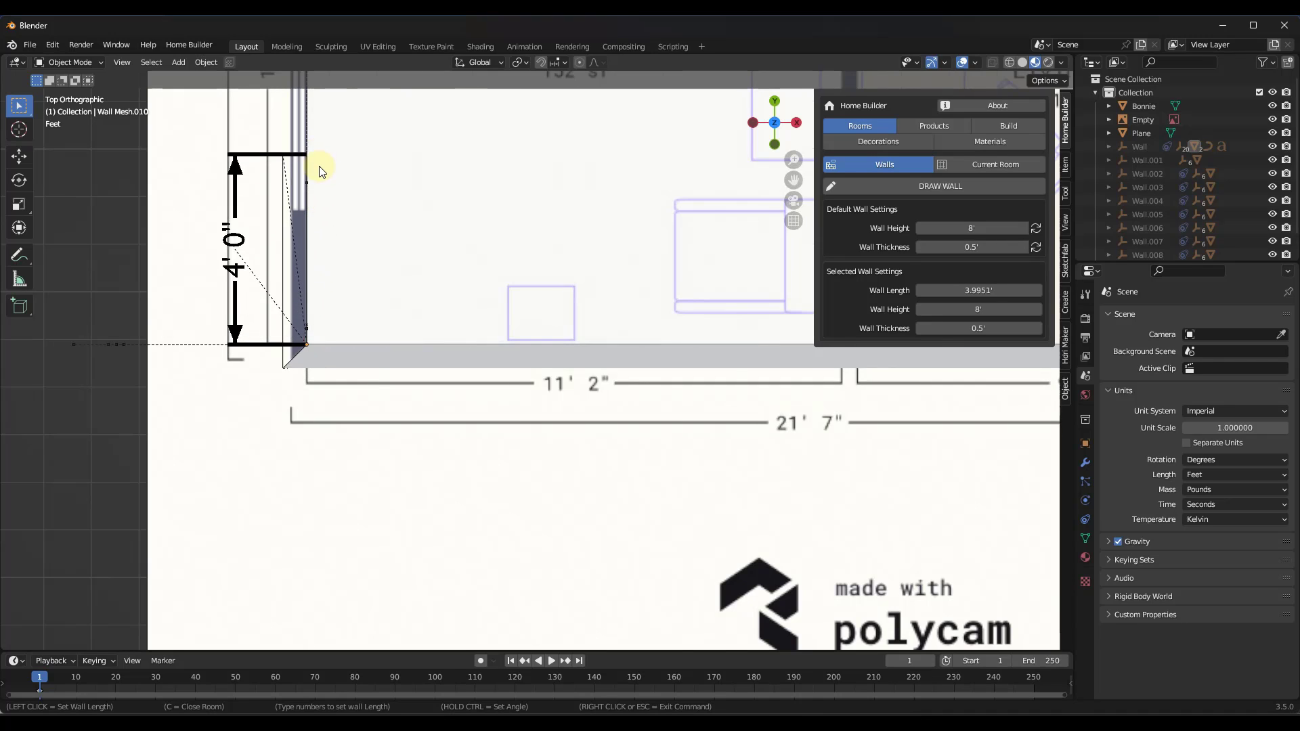
Step: Run the exterior wall up the floor plan's left side and close the room at the bedroom's upper-left starting corner
middle_drag(319, 162, 313, 335)
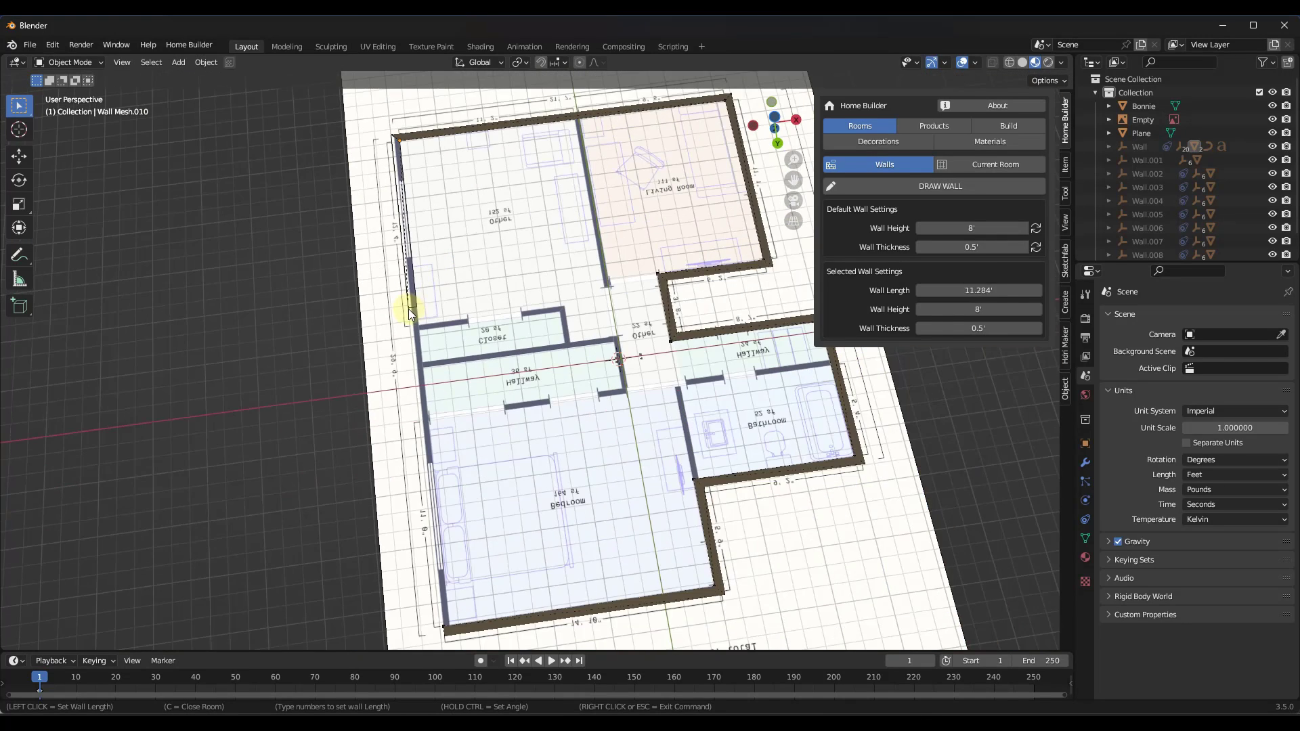
scroll(408, 309, down, 6)
scroll(449, 558, up, 8)
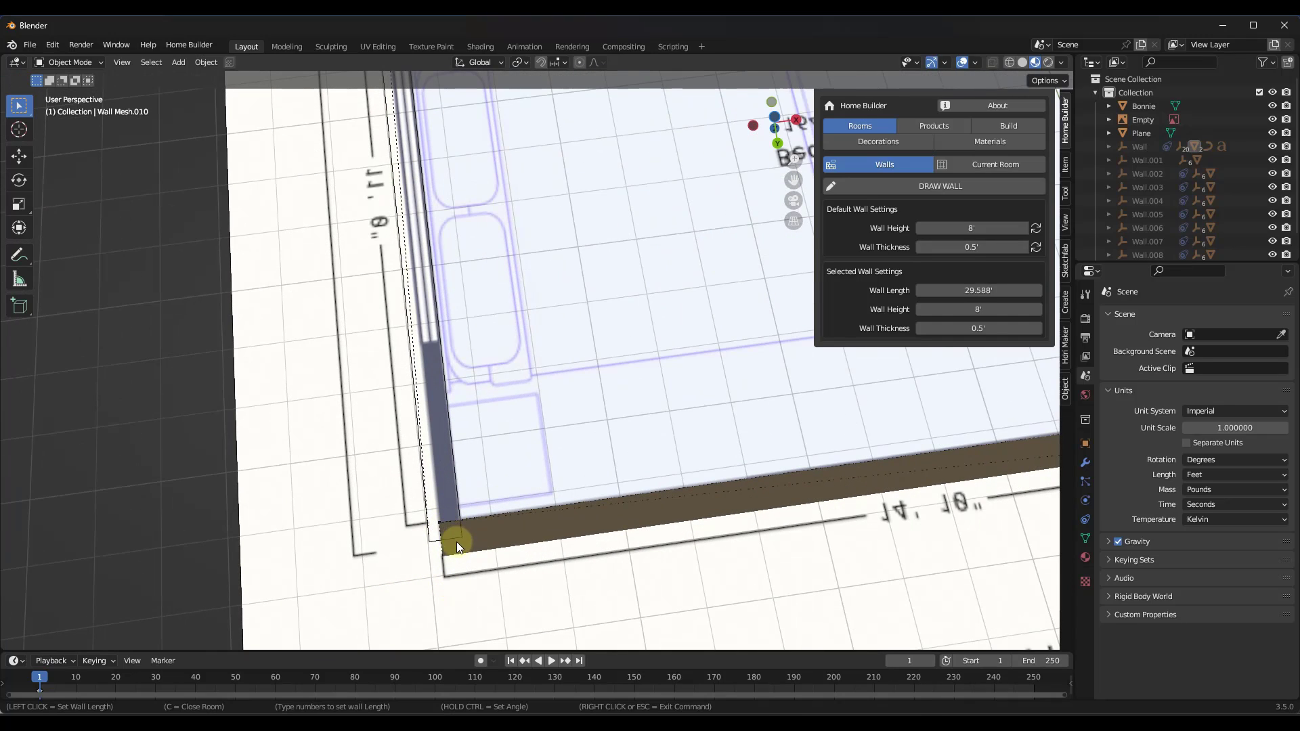
scroll(457, 556, down, 2)
scroll(457, 557, down, 3)
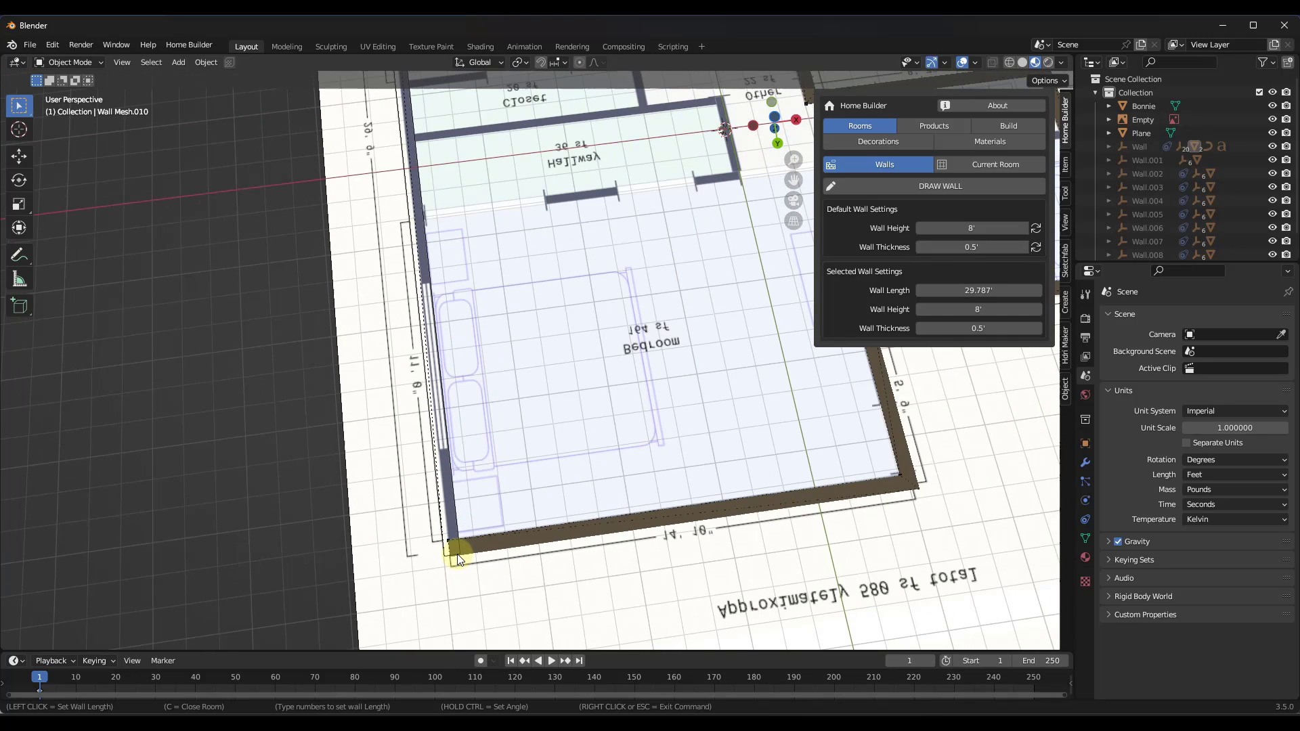
scroll(457, 556, up, 3)
middle_drag(457, 555, 540, 378)
scroll(539, 377, up, 3)
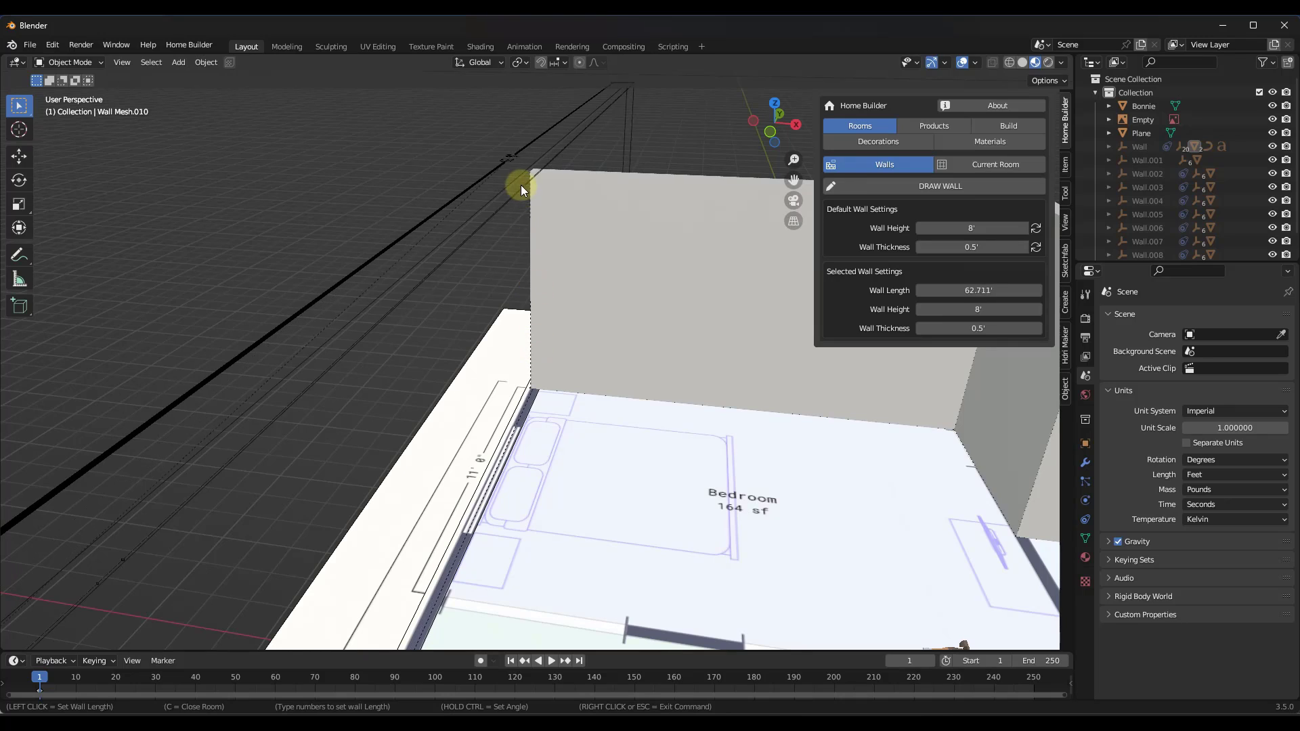
scroll(556, 396, up, 2)
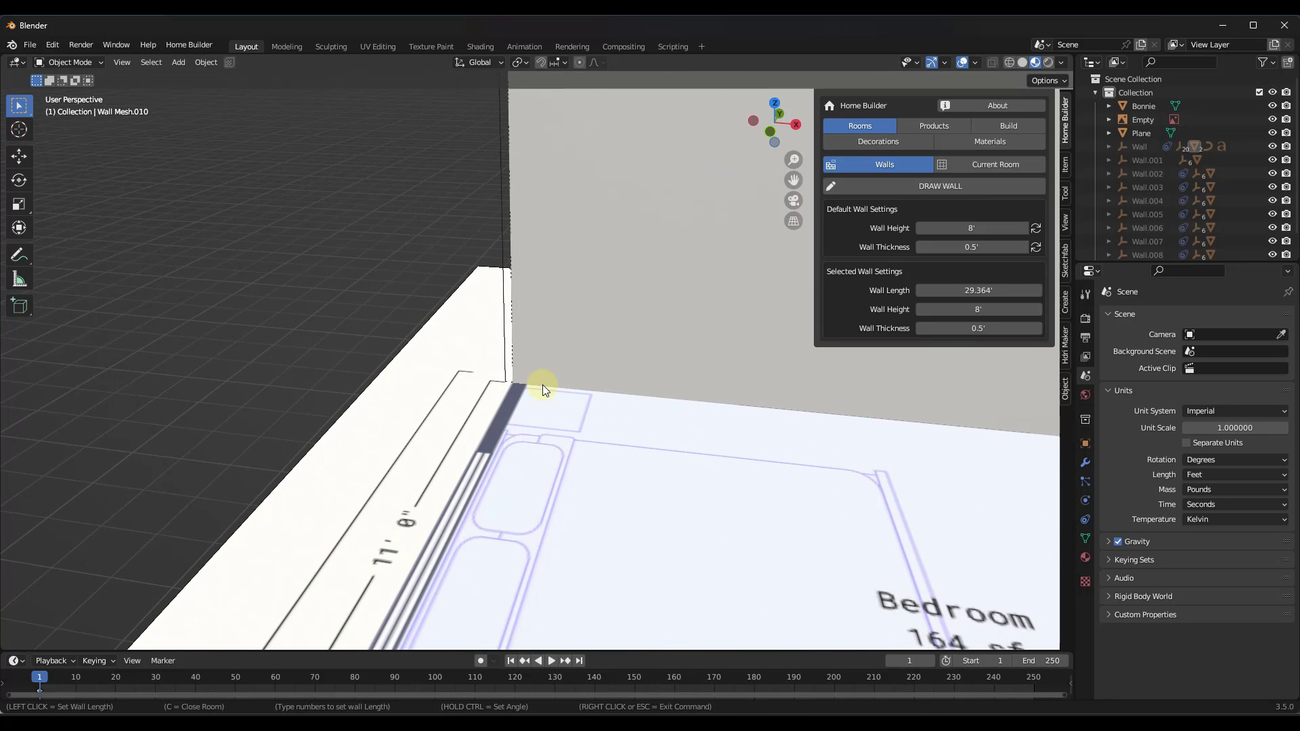
scroll(546, 385, down, 5)
middle_drag(547, 385, 677, 376)
scroll(561, 350, up, 4)
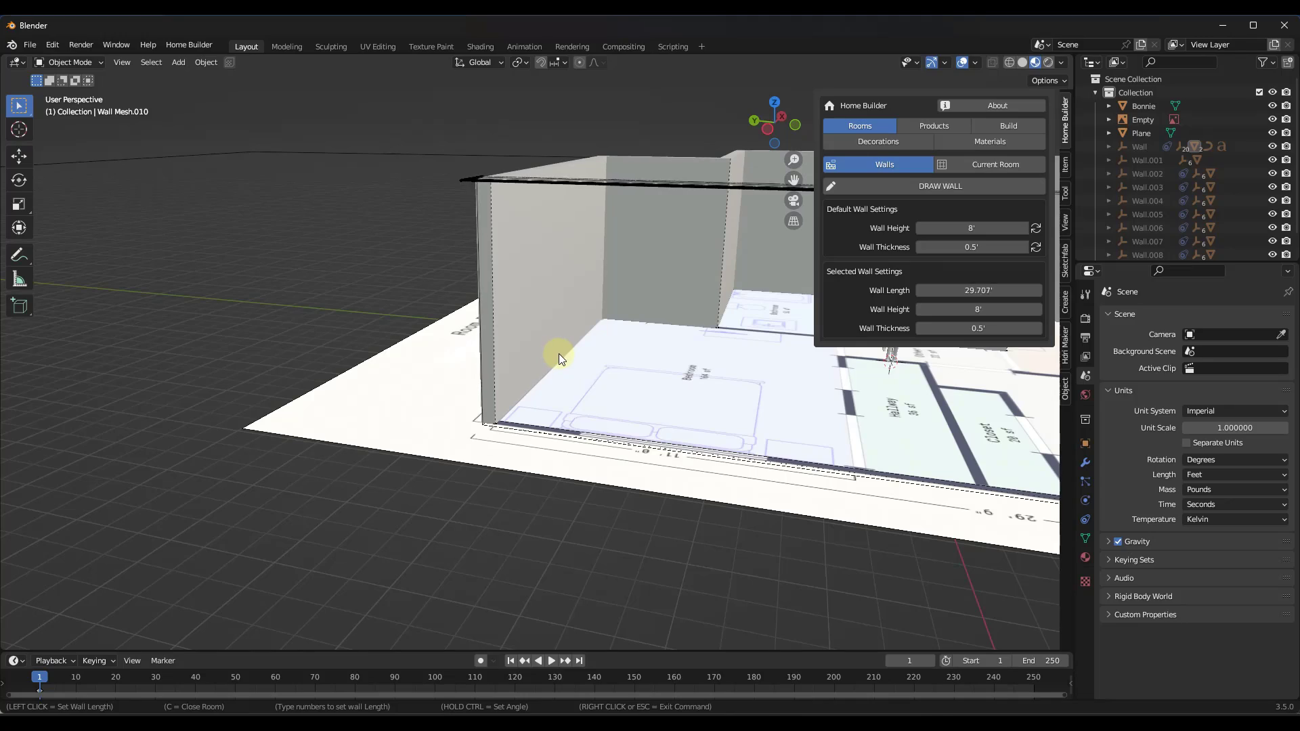
right_click(559, 353)
scroll(478, 358, down, 6)
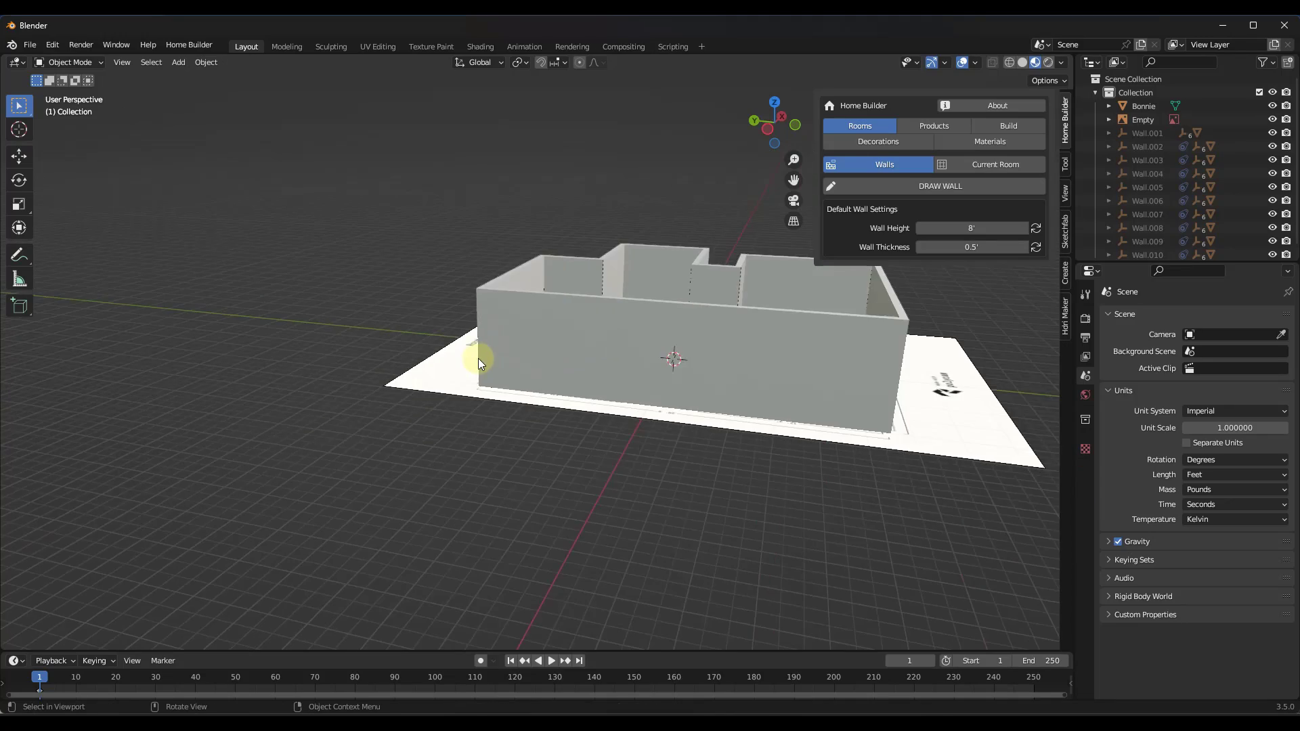
Step: Inspect the enclosed exterior walls in perspective and from directly above, and check the left exterior wall's settings
middle_drag(640, 359, 535, 400)
scroll(572, 291, up, 4)
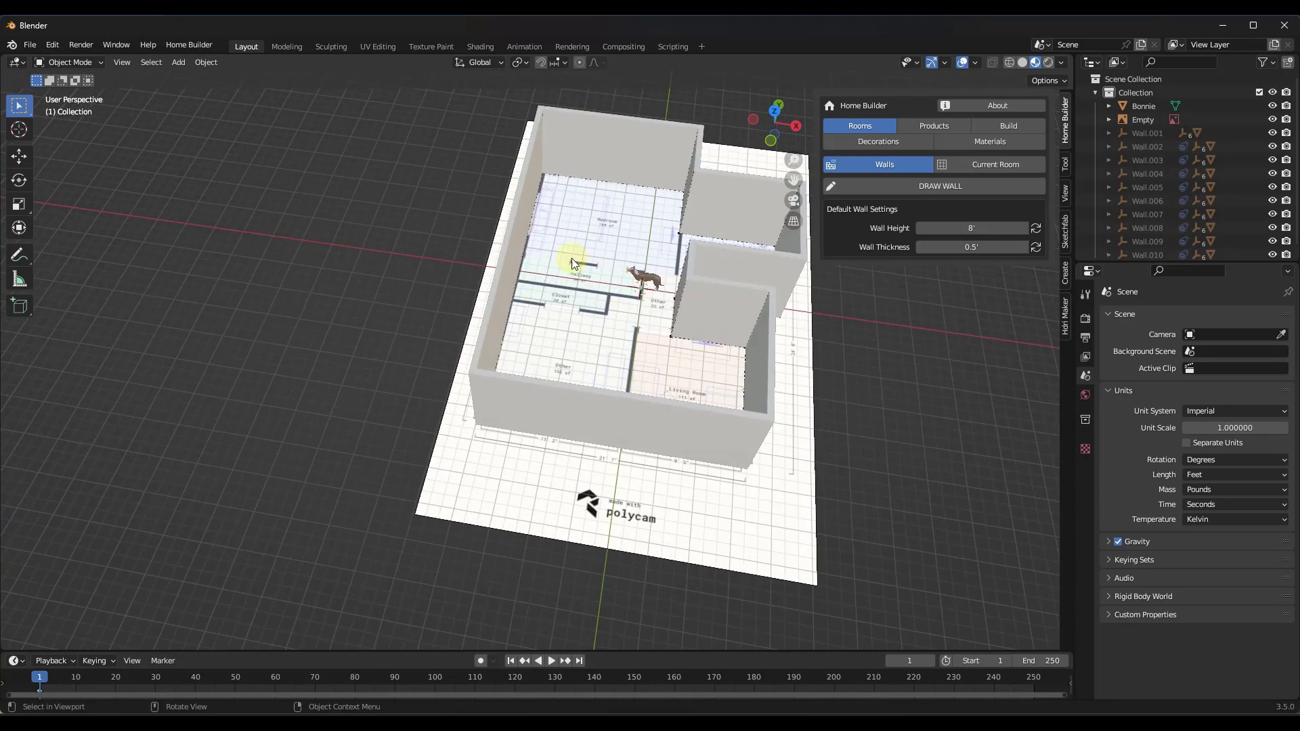
scroll(580, 292, up, 4)
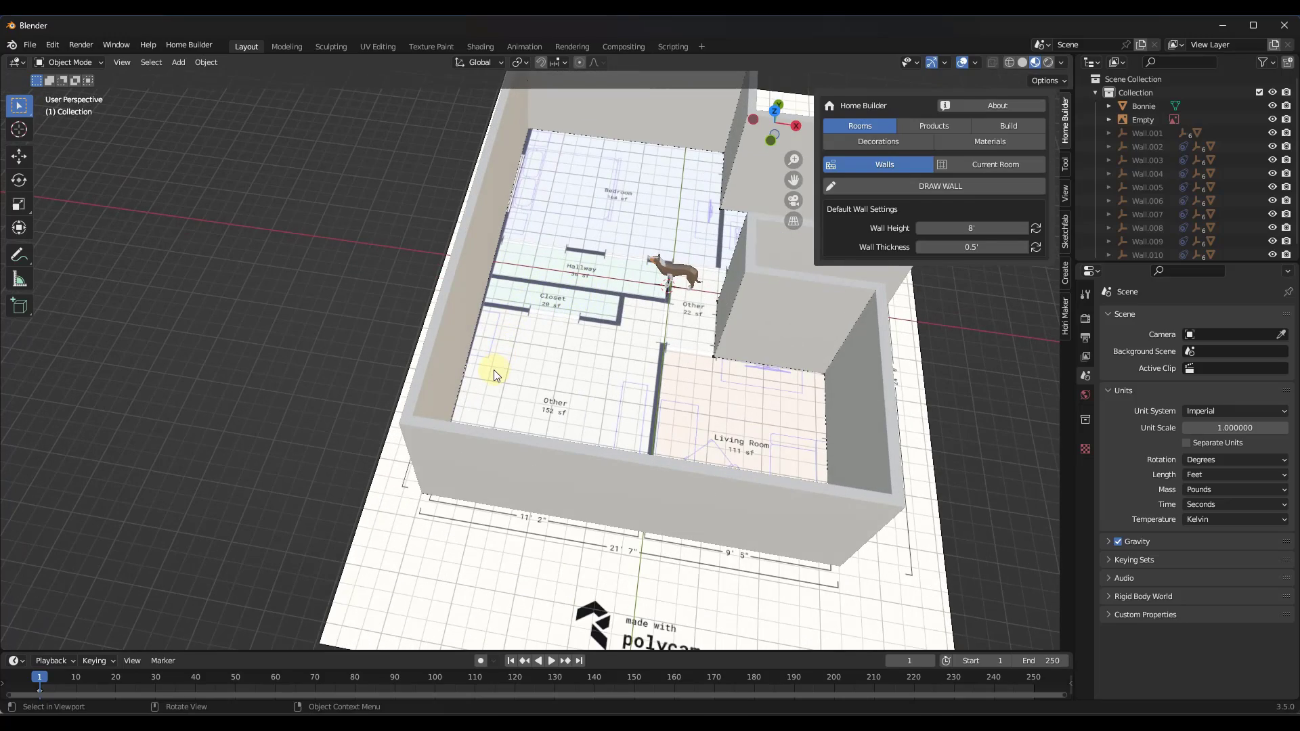
scroll(494, 421, down, 5)
middle_drag(494, 421, 718, 366)
click(776, 117)
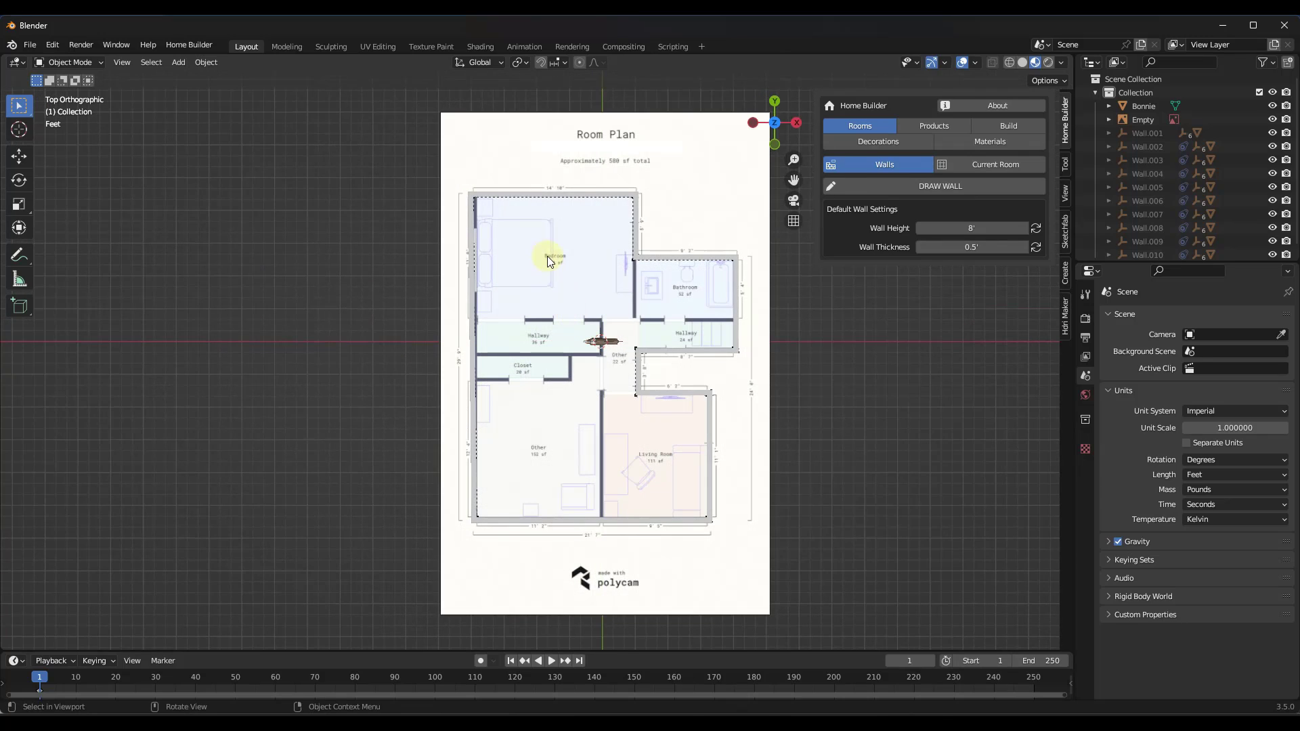
scroll(474, 197, up, 5)
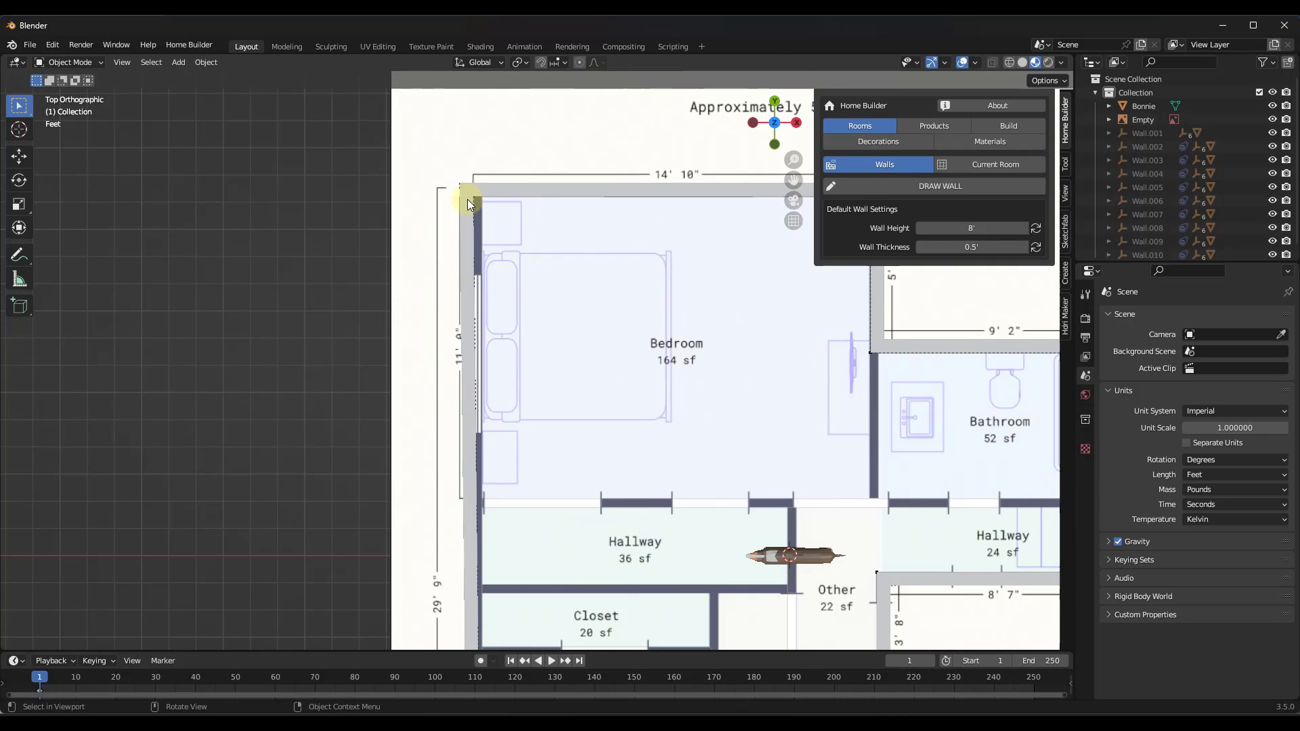
click(465, 205)
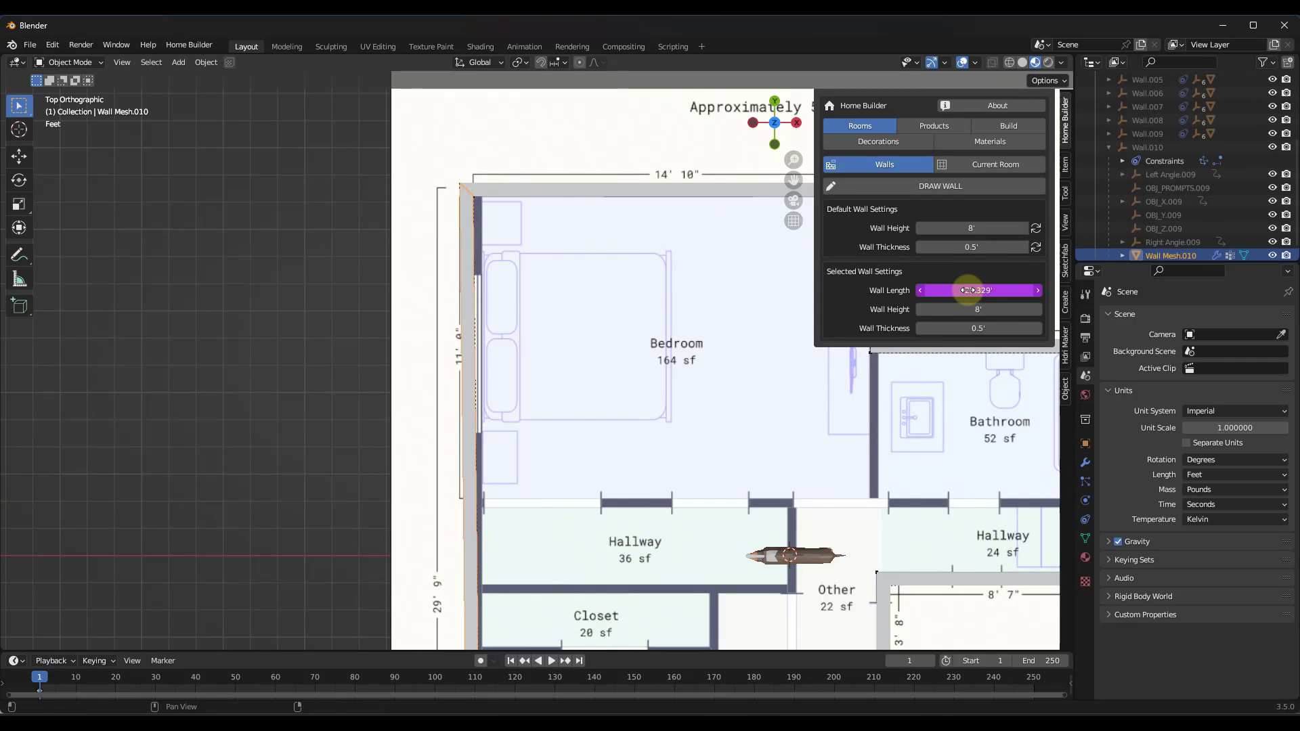
Step: Shift the bedroom's upper exterior wall to an X location of -11.468' through its Wall Prompts
click(511, 192)
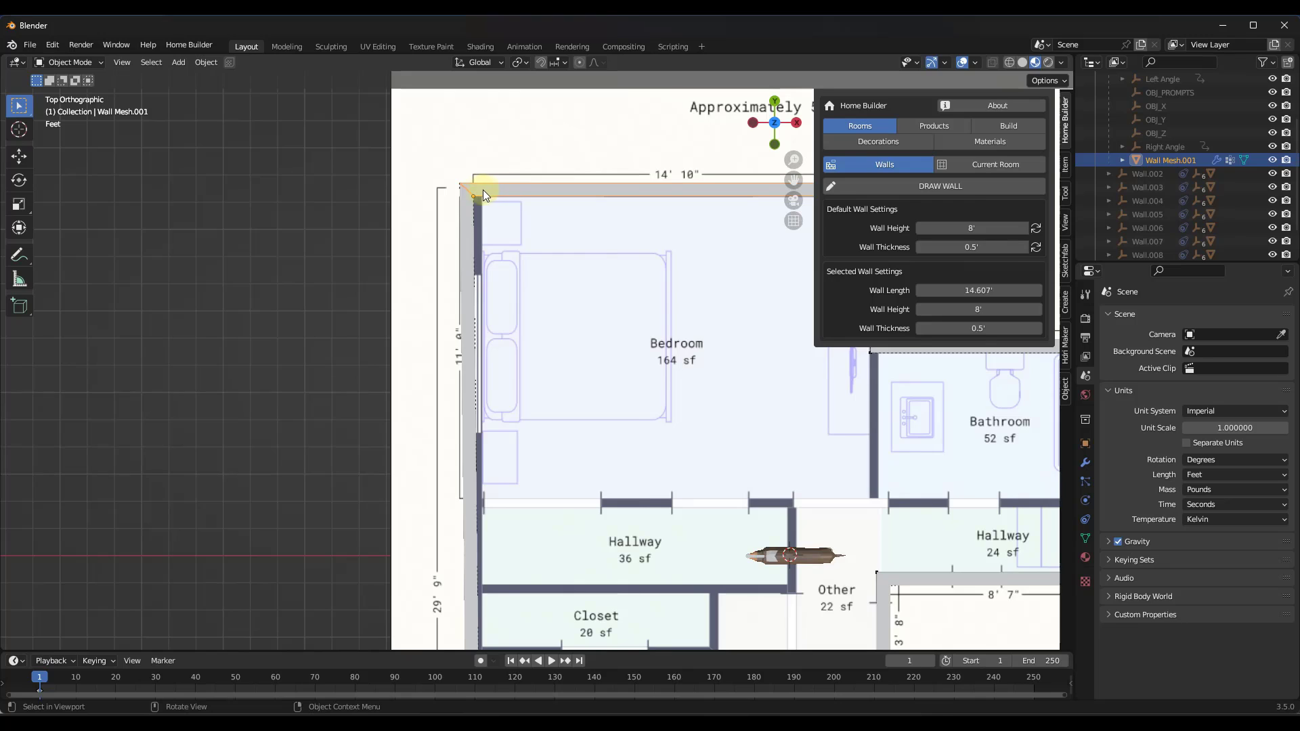
scroll(484, 192, up, 8)
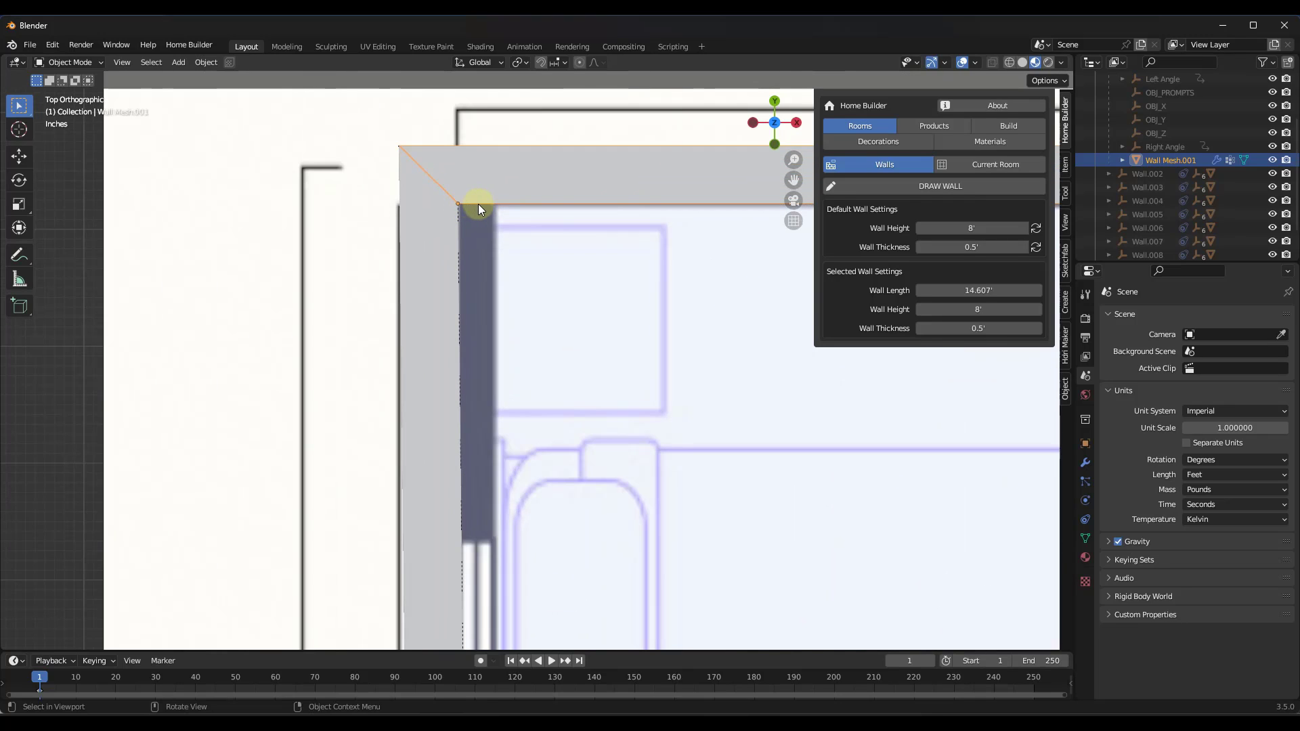
scroll(474, 207, down, 4)
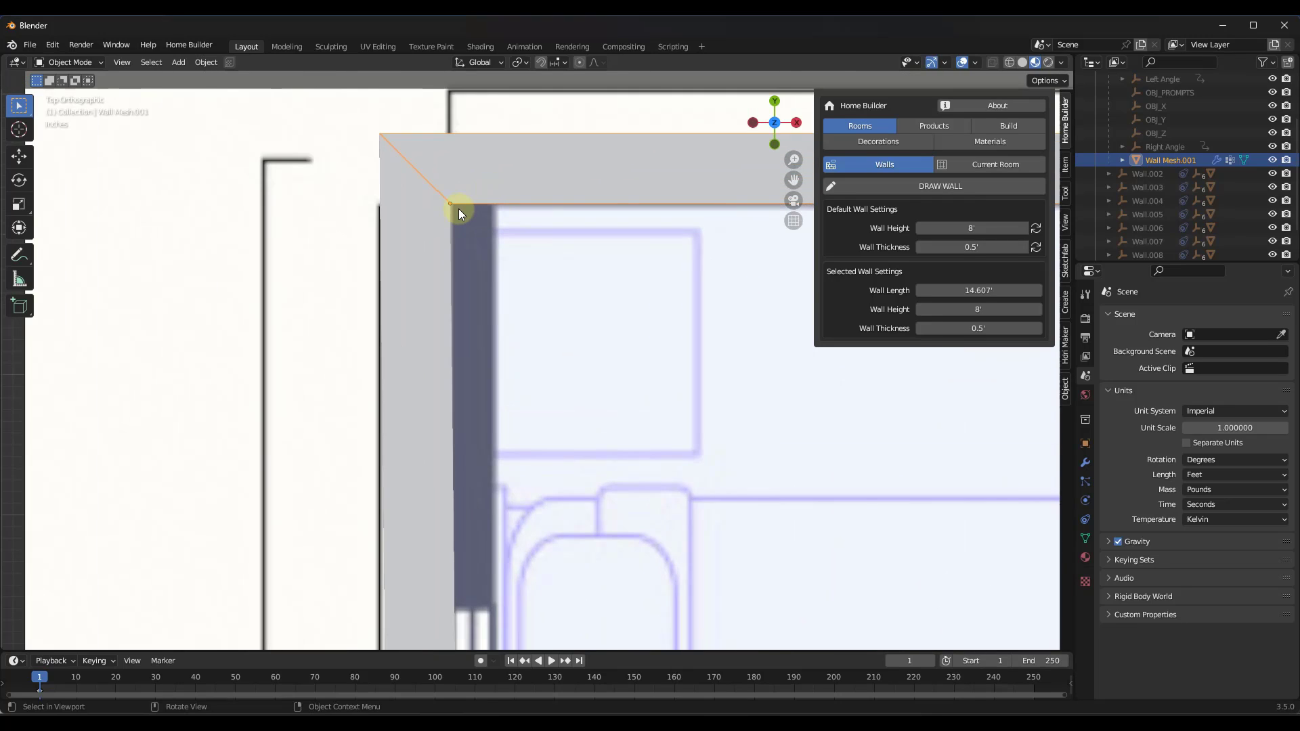
scroll(434, 192, right, 2)
right_click(448, 189)
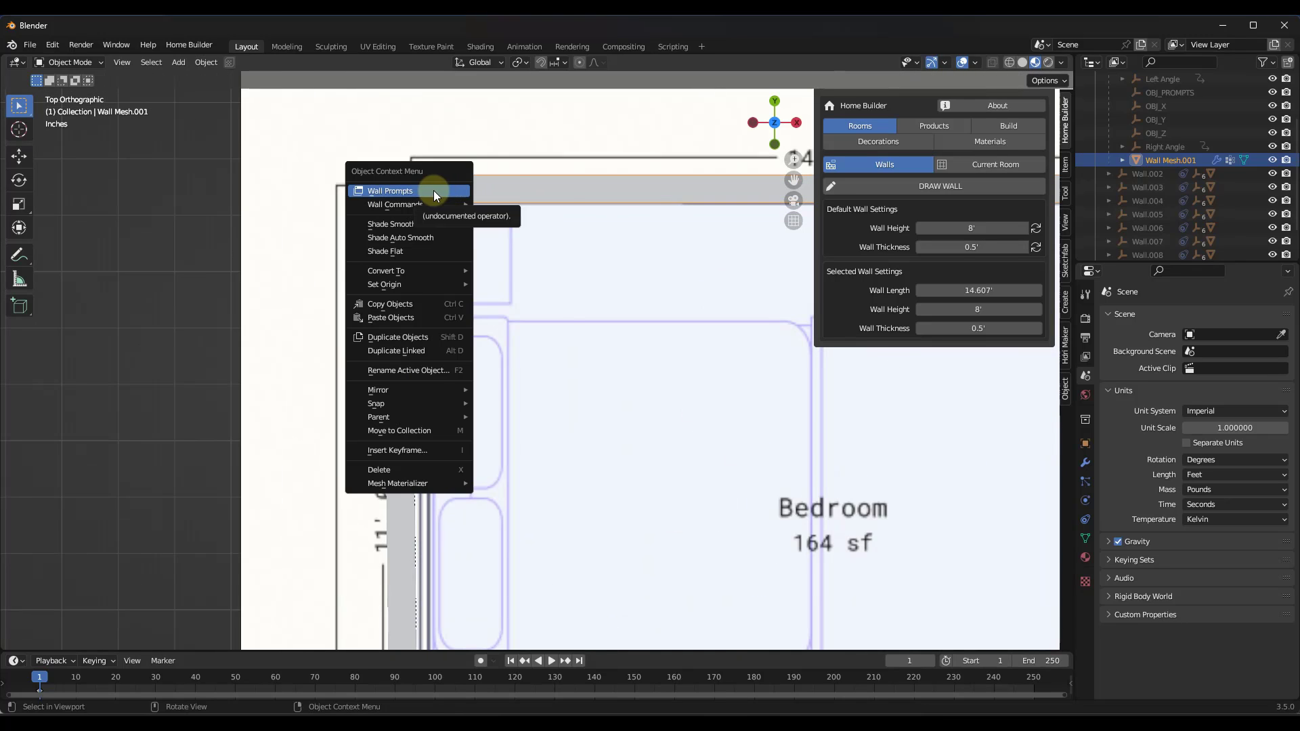
click(434, 190)
drag(446, 195, 632, 268)
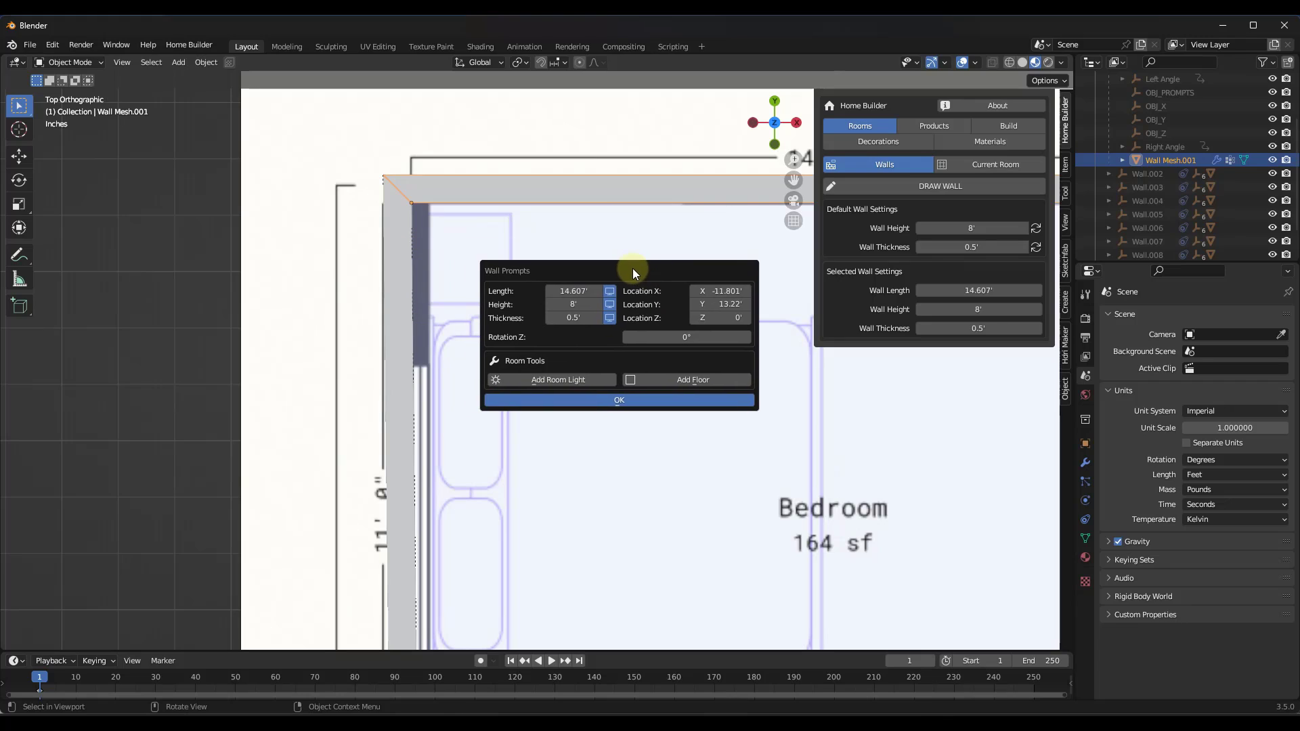
drag(726, 291, 735, 290)
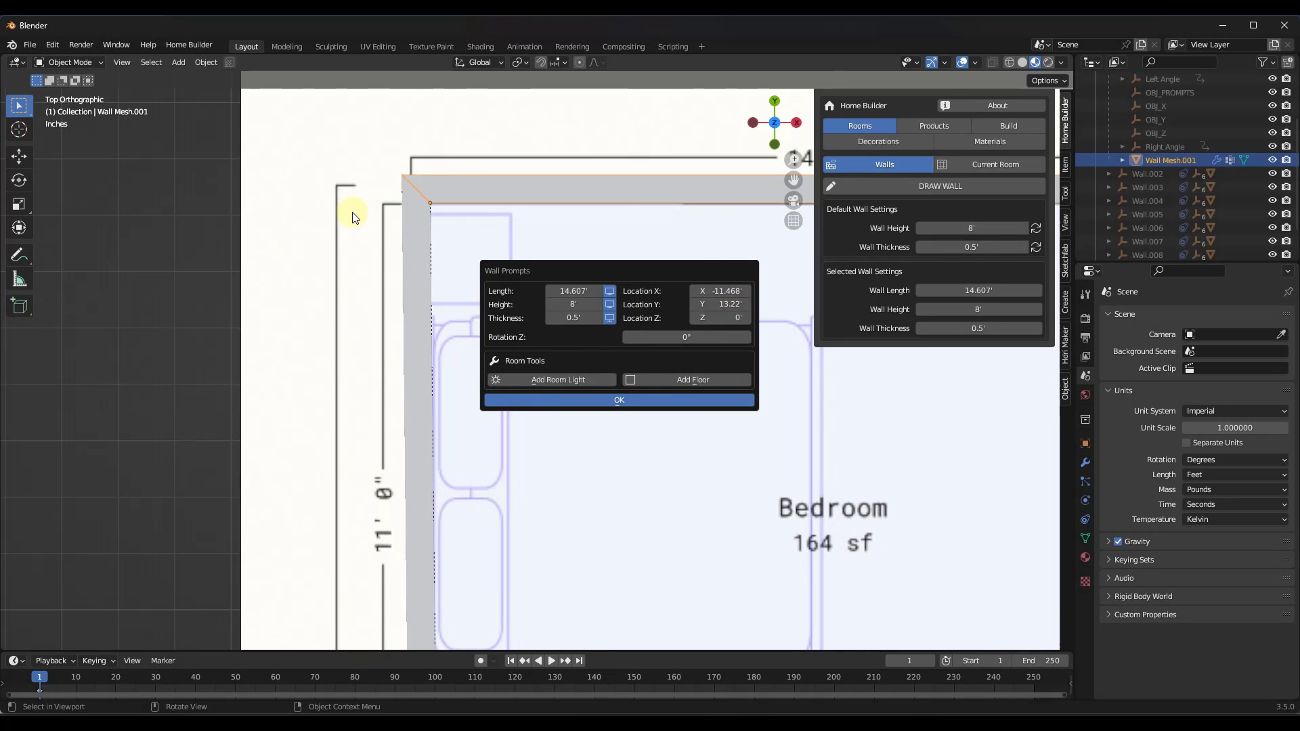
scroll(427, 207, down, 5)
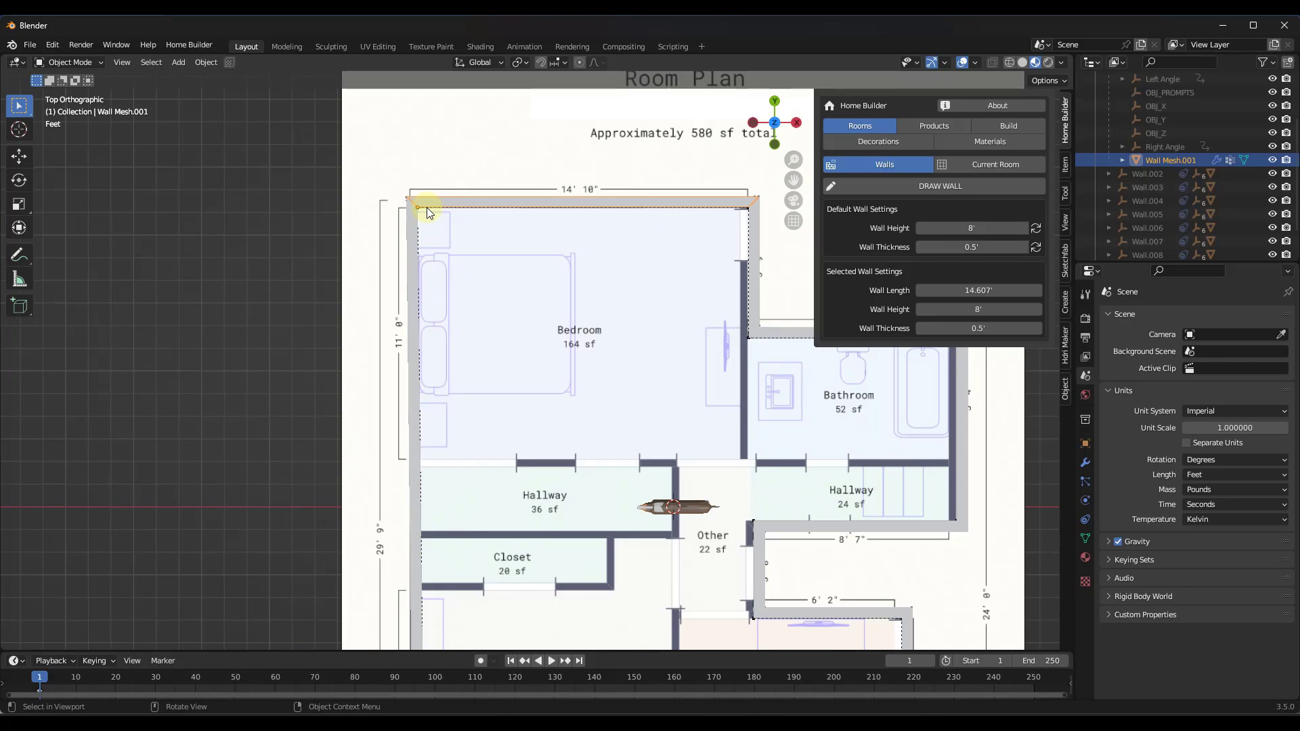
Step: Set the length of the bedroom's upper exterior wall to 14.107' through its Wall Prompts
right_click(588, 205)
click(620, 205)
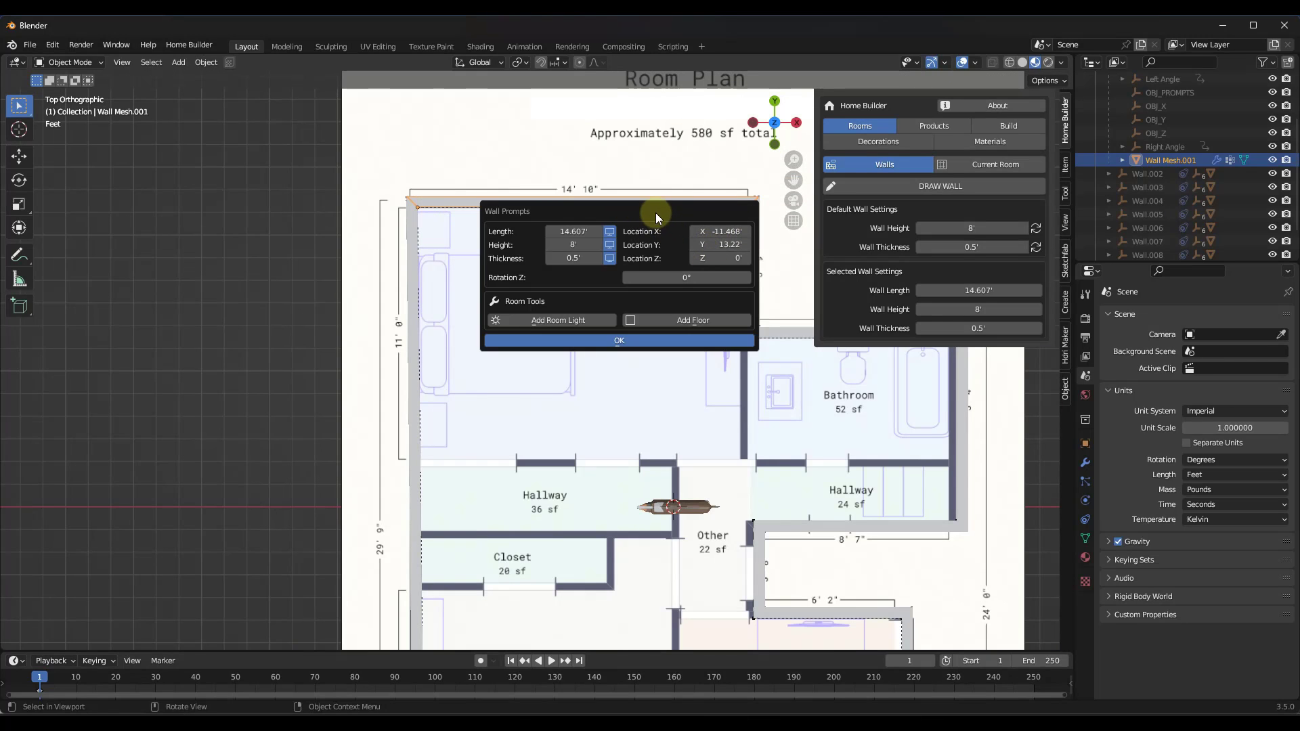
click(565, 289)
text(14.44)
key(Return)
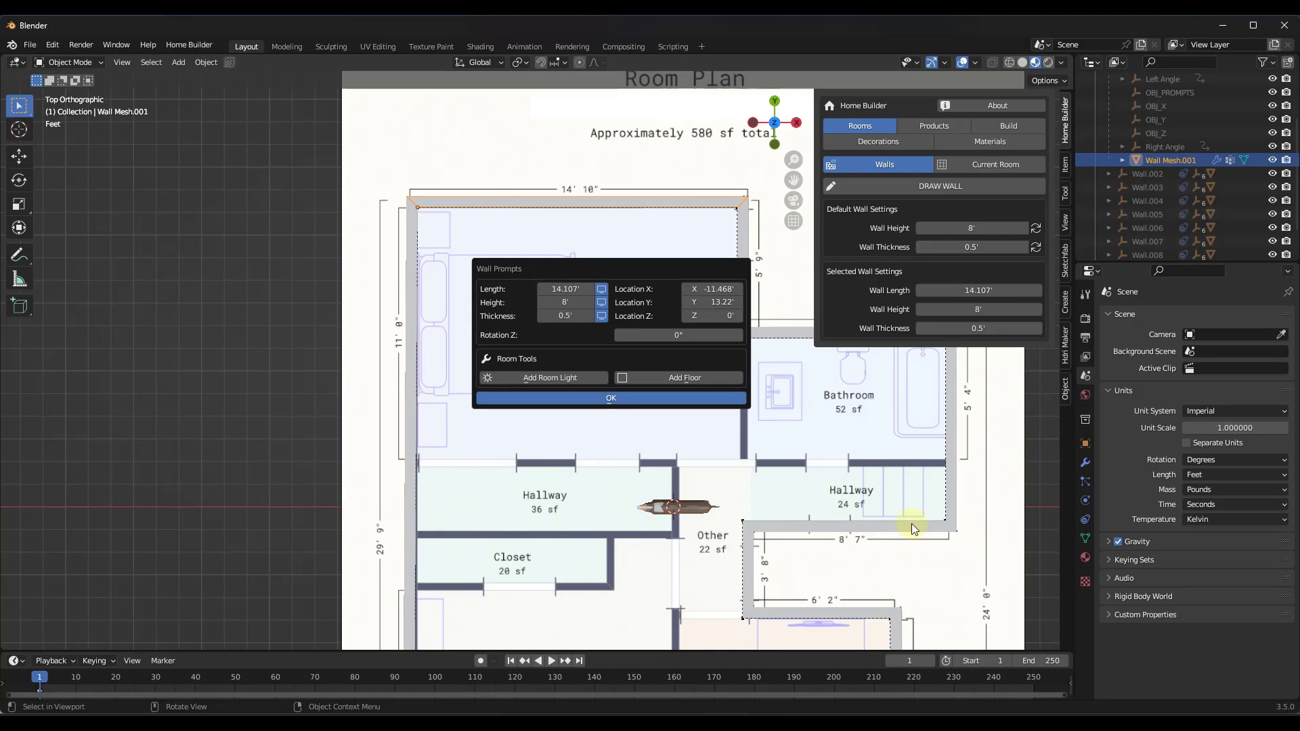
click(620, 399)
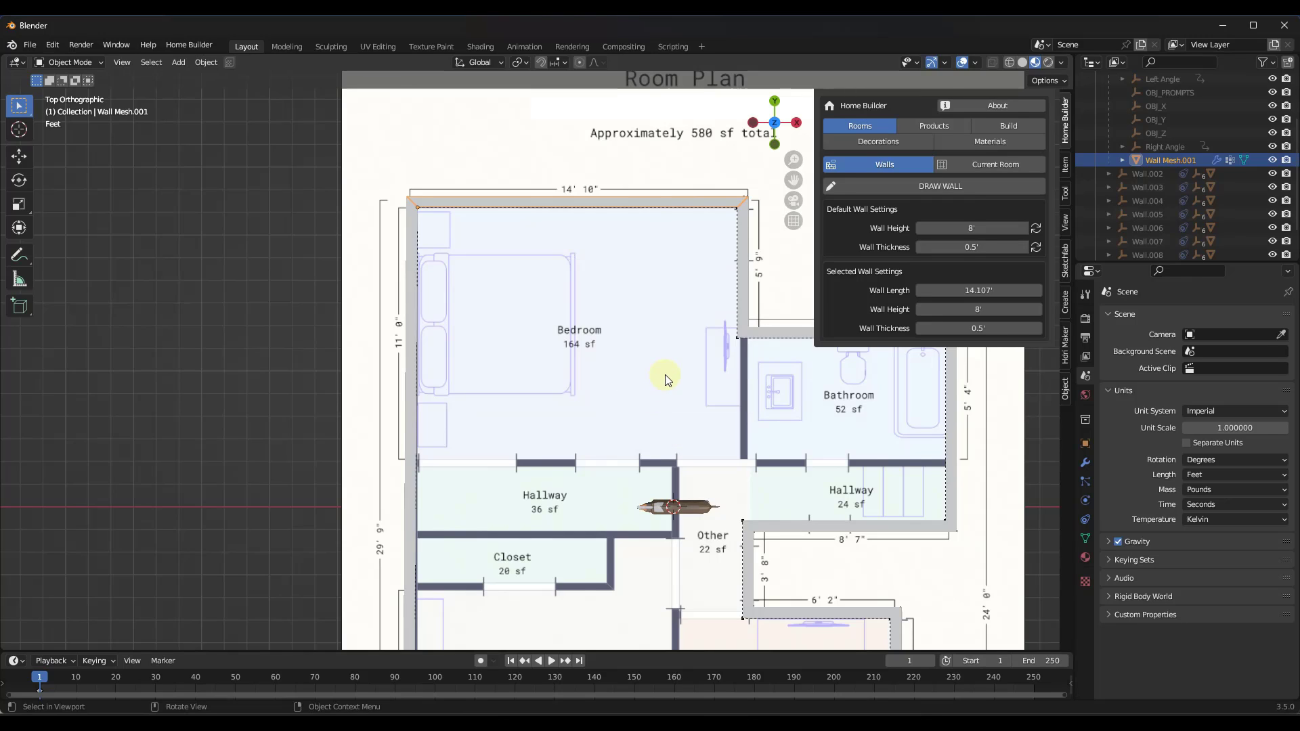
scroll(667, 374, down, 3)
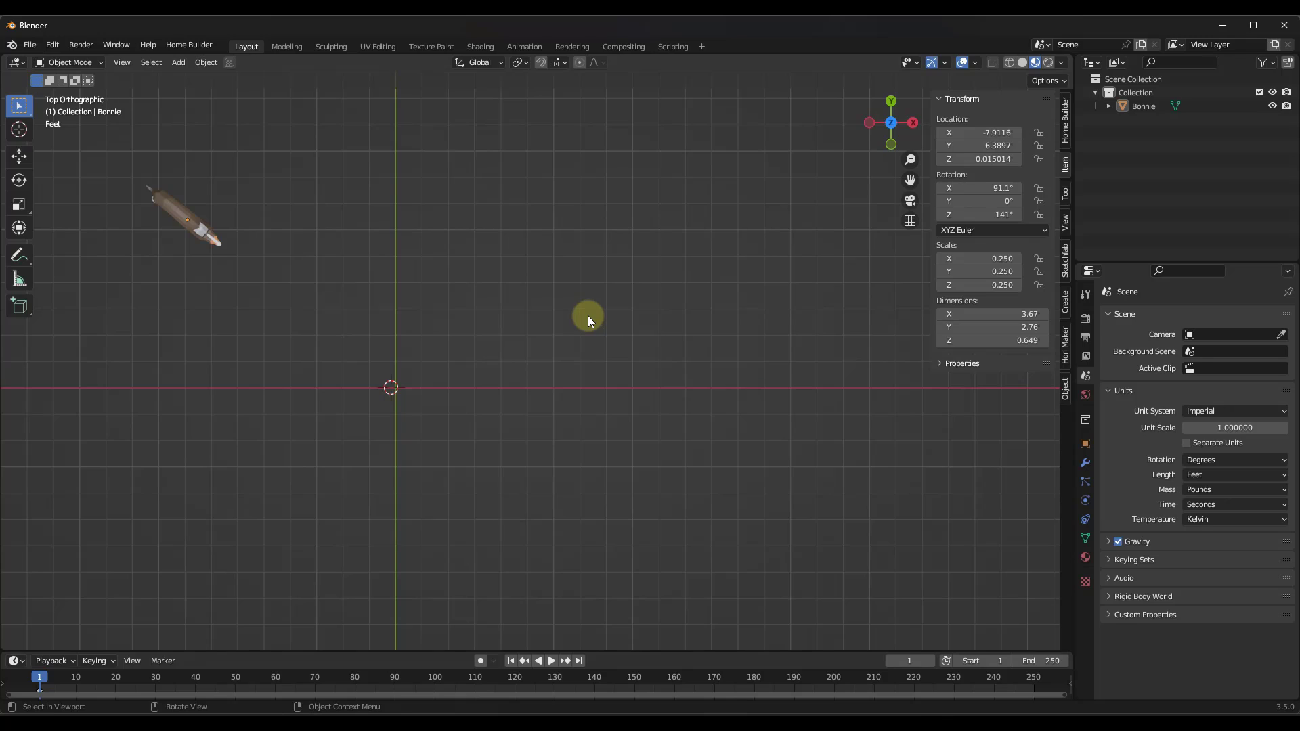
Step: Bring up the widened Home Builder tools and accept Imperial units with length in feet and rotation in degrees
click(1064, 126)
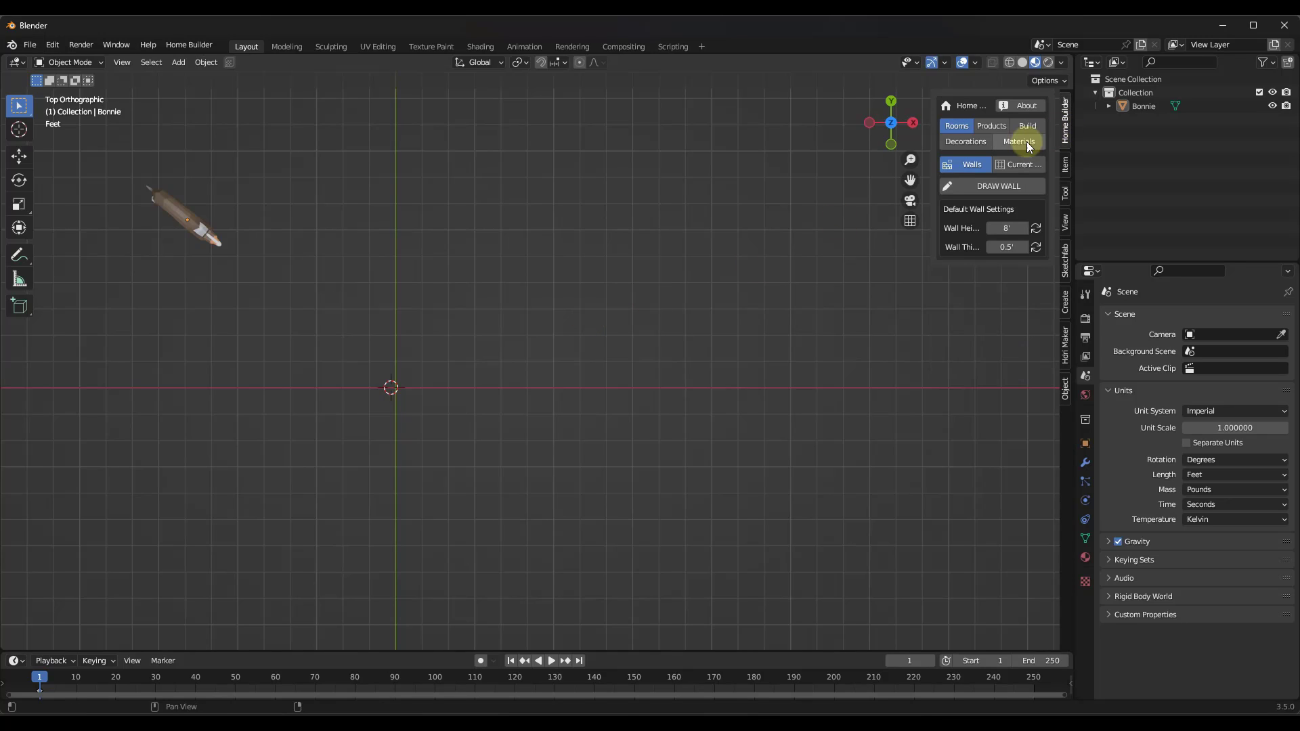
drag(937, 203, 816, 217)
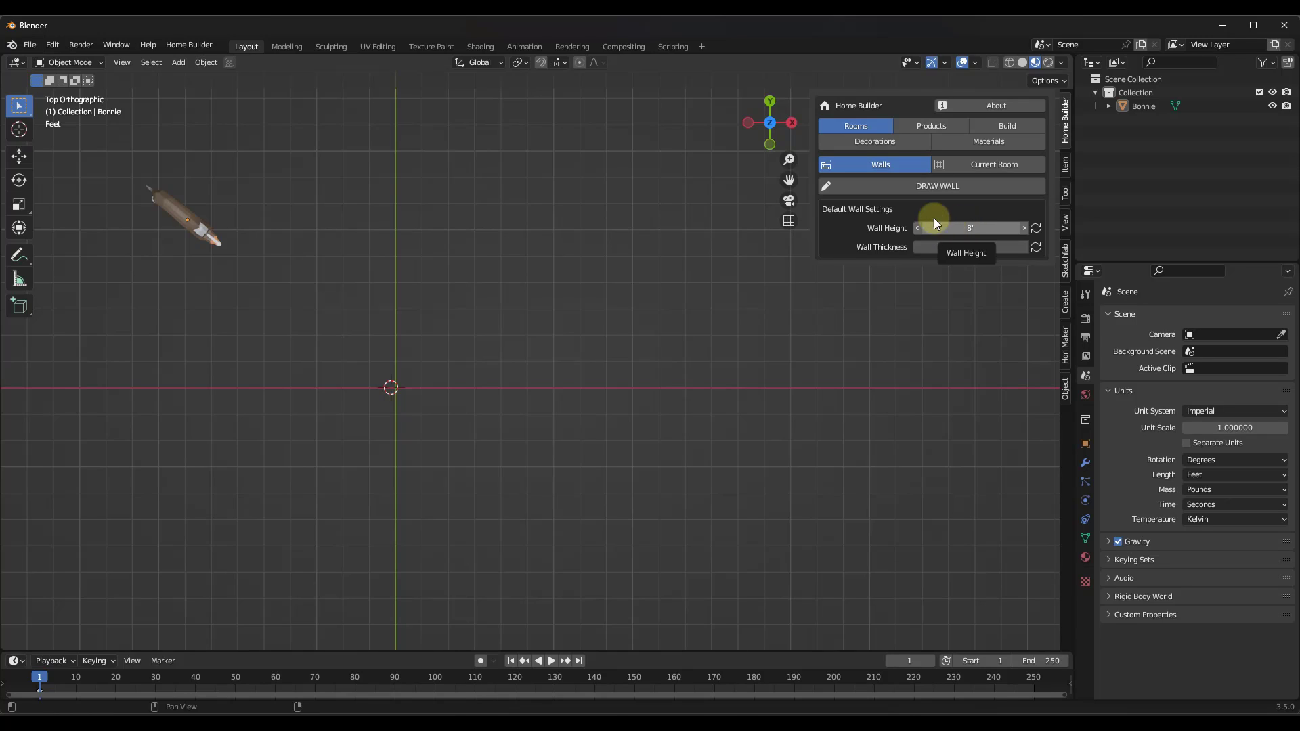
click(176, 44)
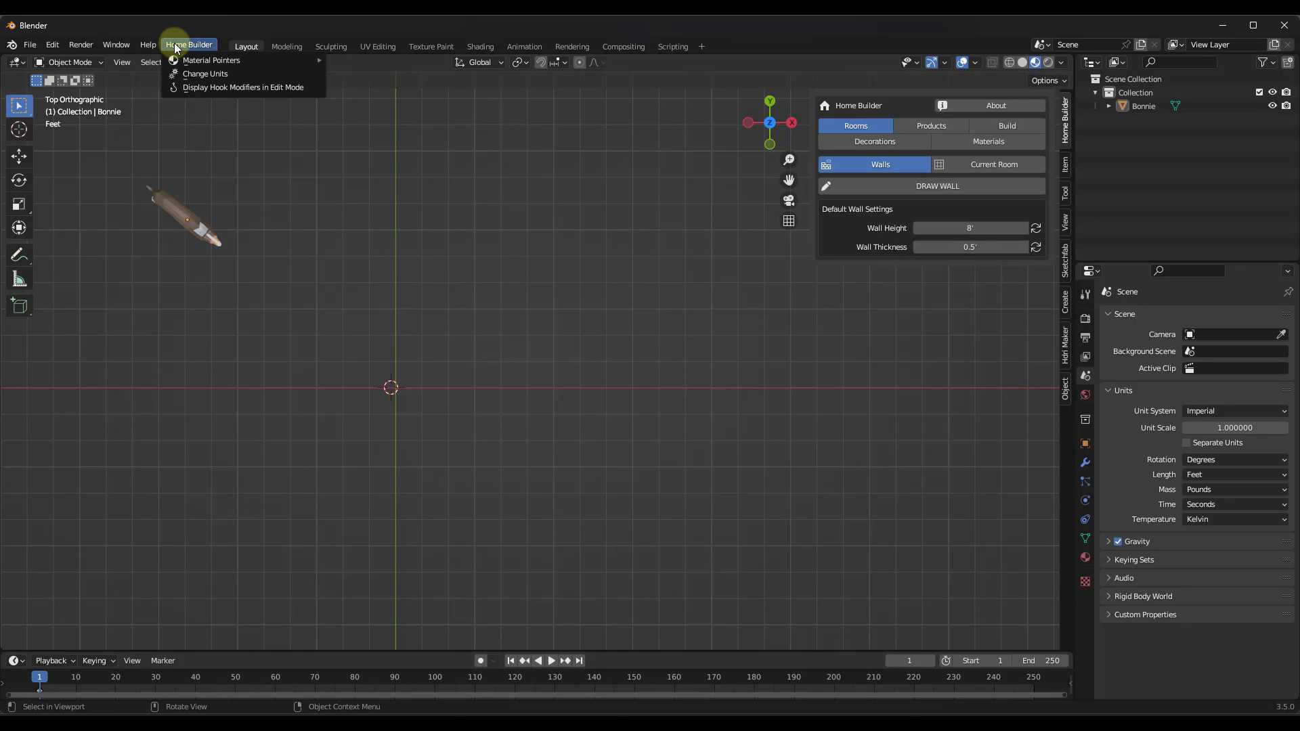
click(200, 73)
click(217, 96)
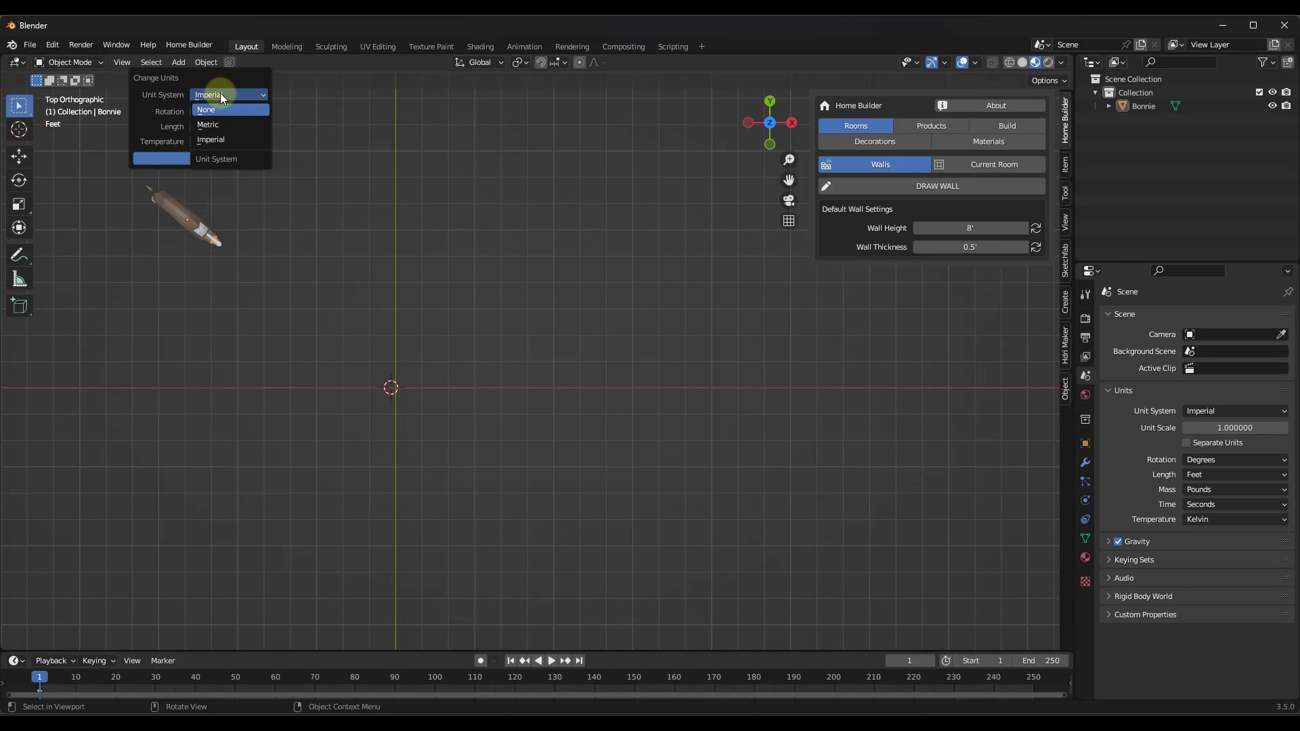
click(221, 92)
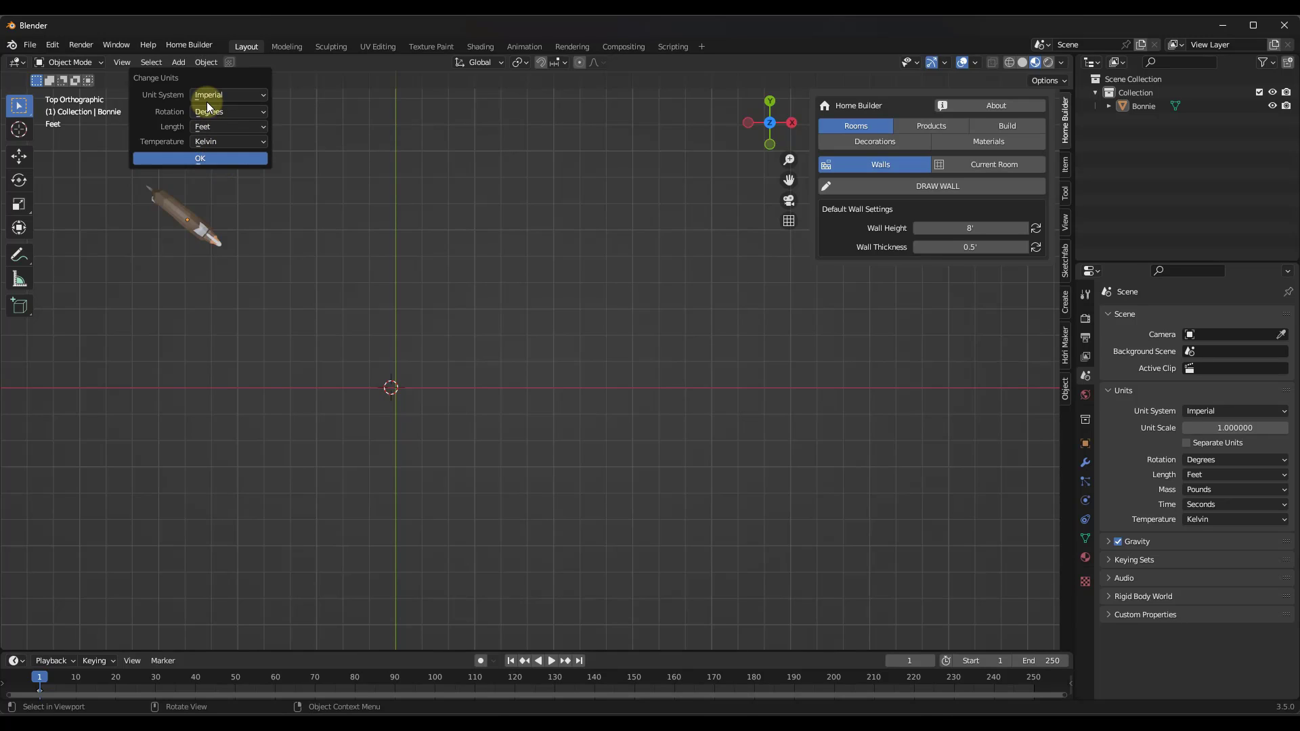
click(199, 160)
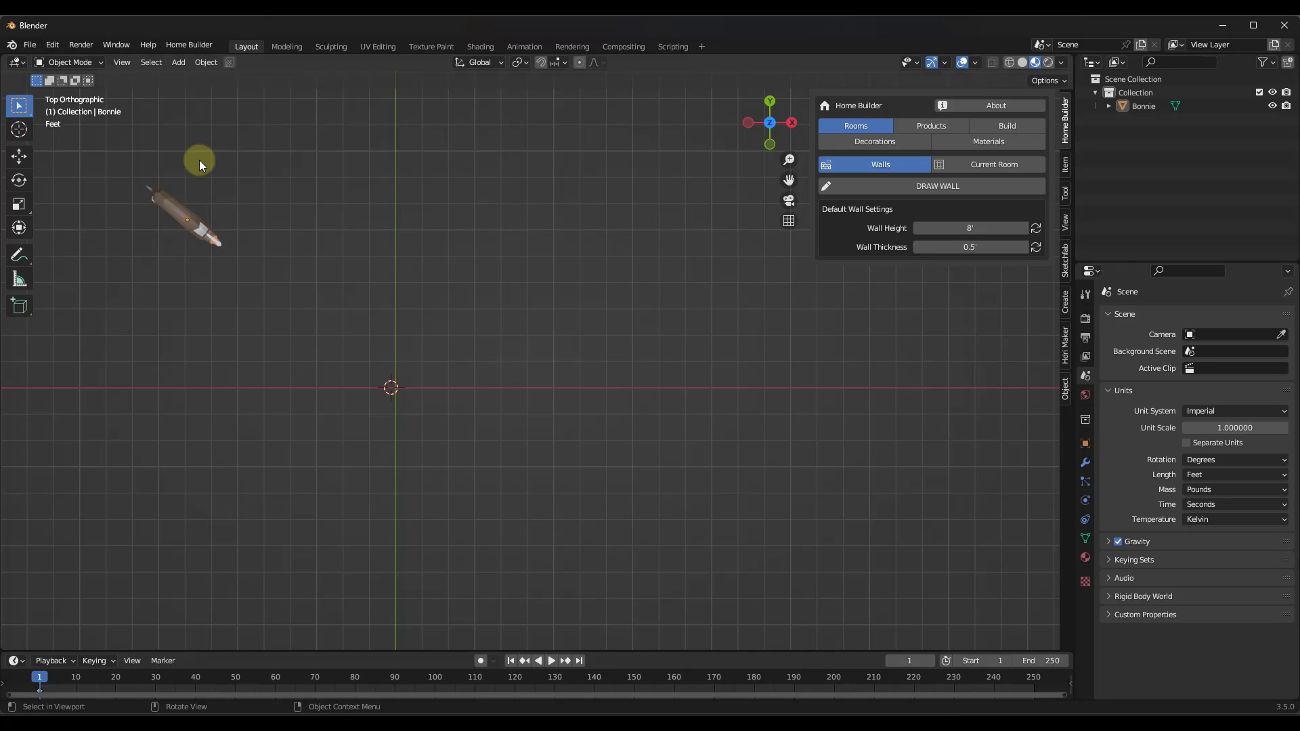
Step: Draw a 9.5' wall straight up along Y, starting just to the right of the world origin
click(924, 189)
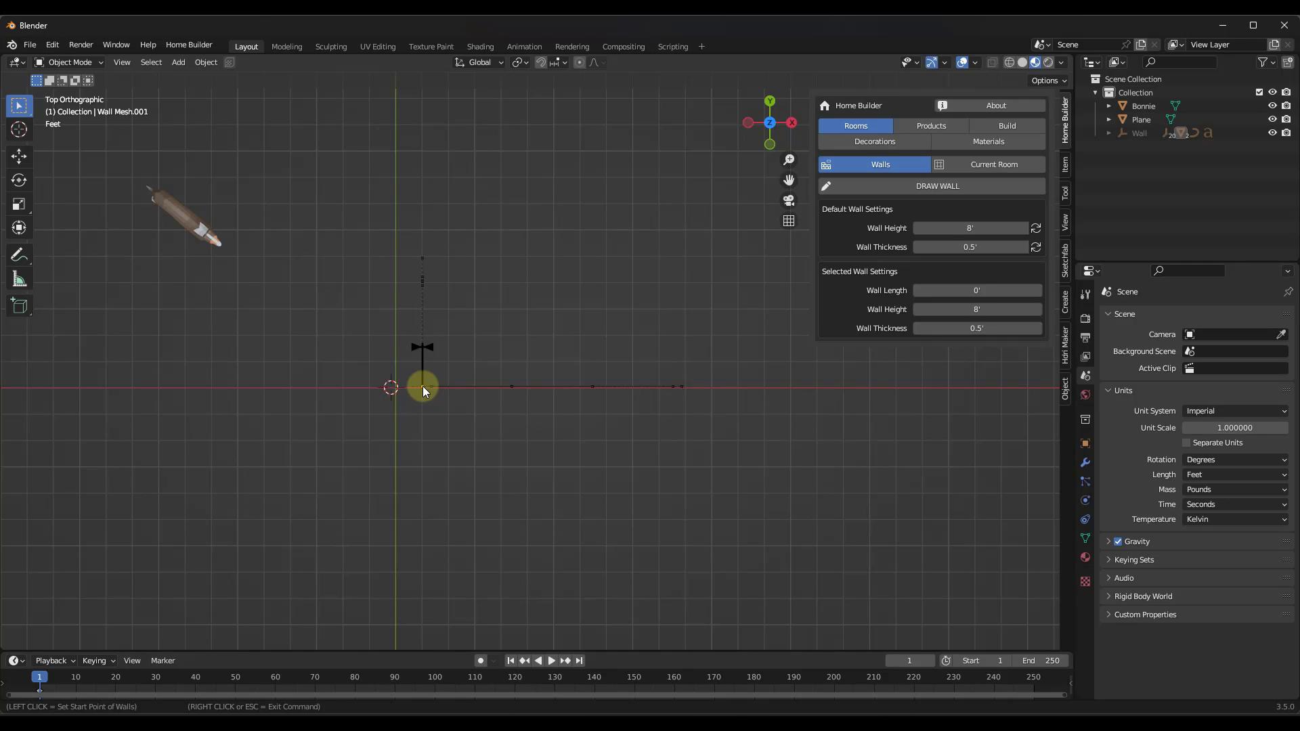
click(423, 386)
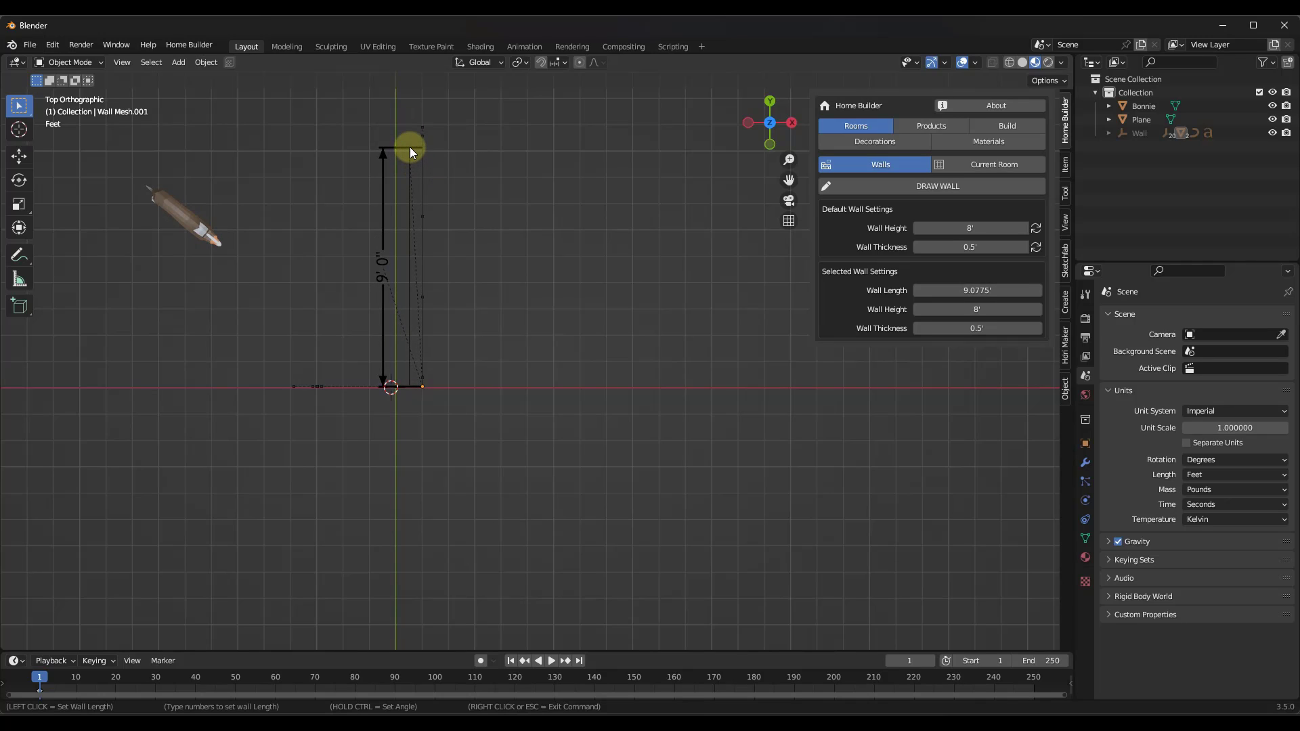
text(9.5)
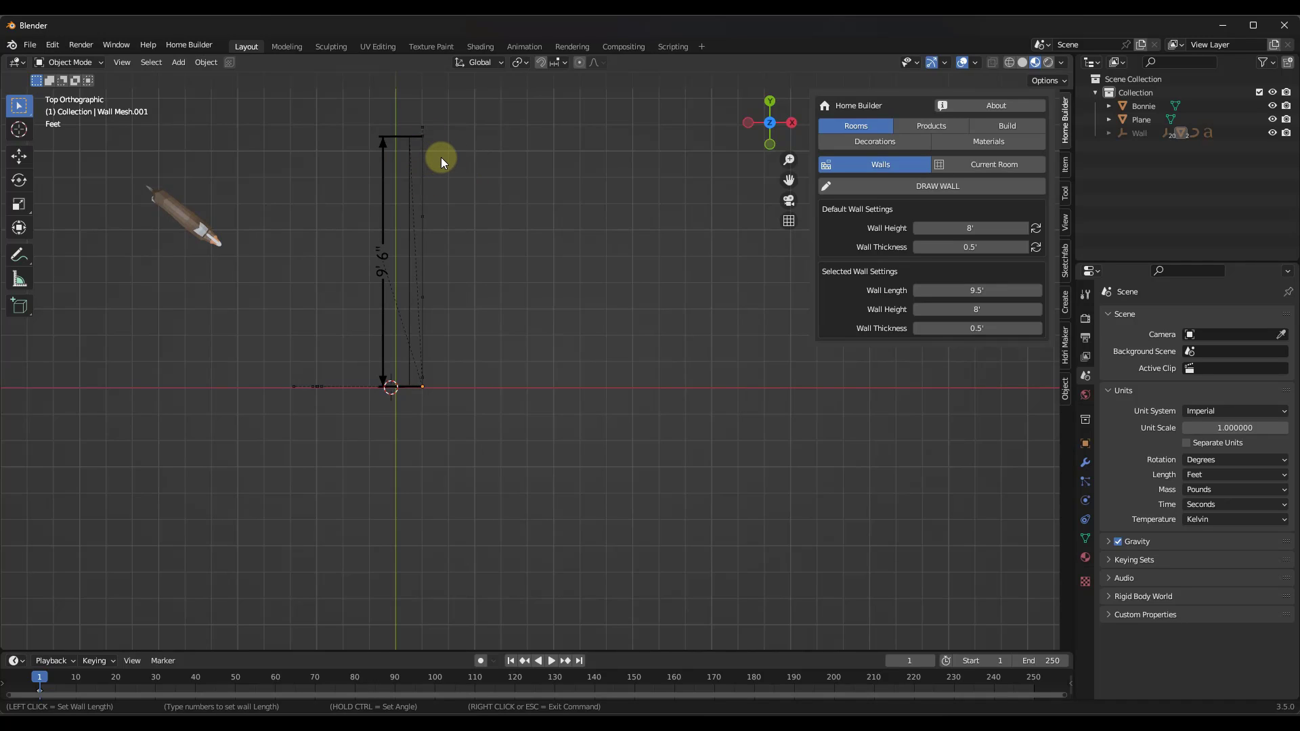
click(441, 157)
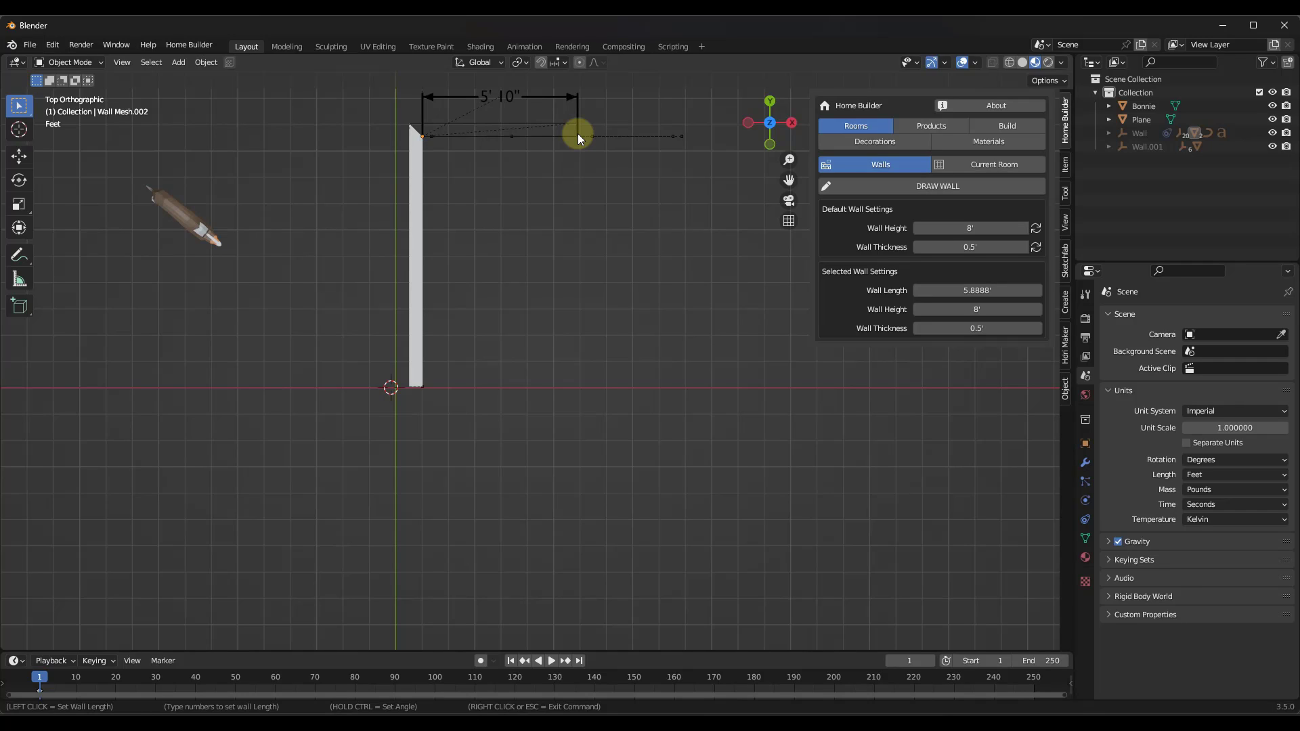
Step: Draw a 12' wall from the upper end of the 9.5' wall, angled downward to the right
text(12)
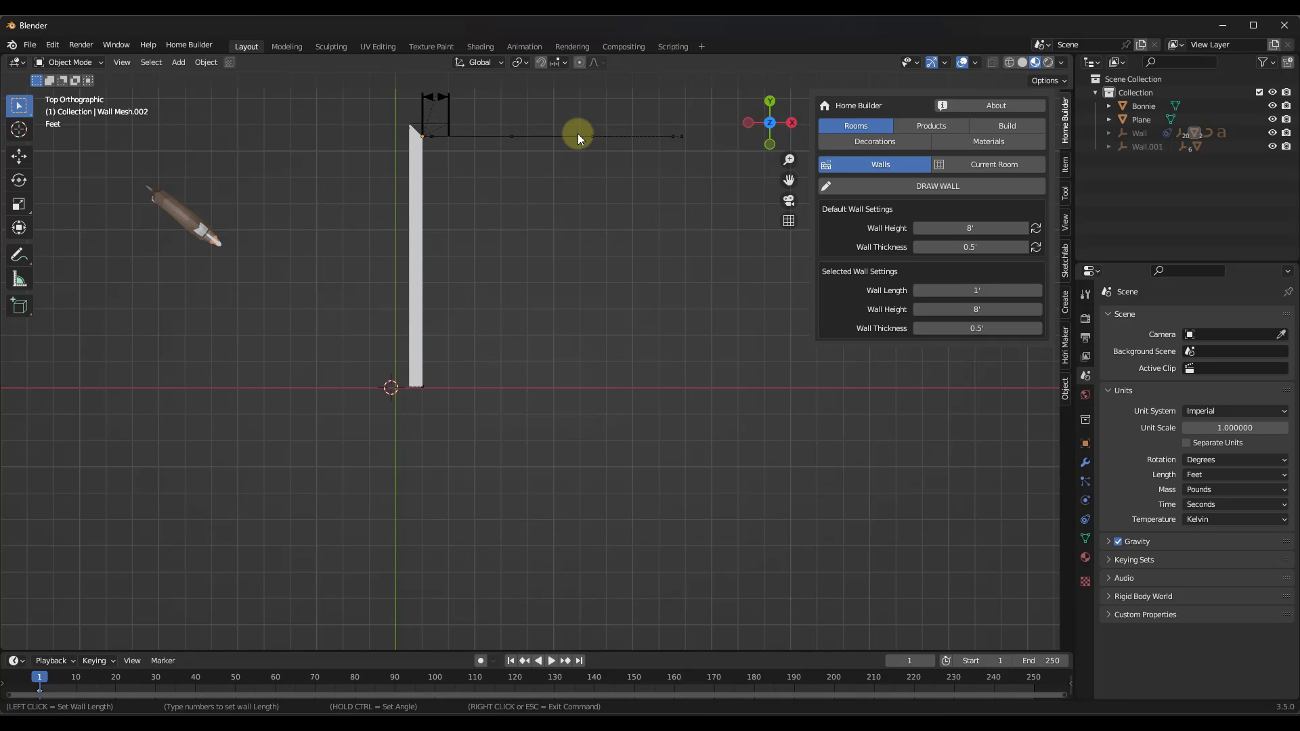
scroll(319, 156, down, 3)
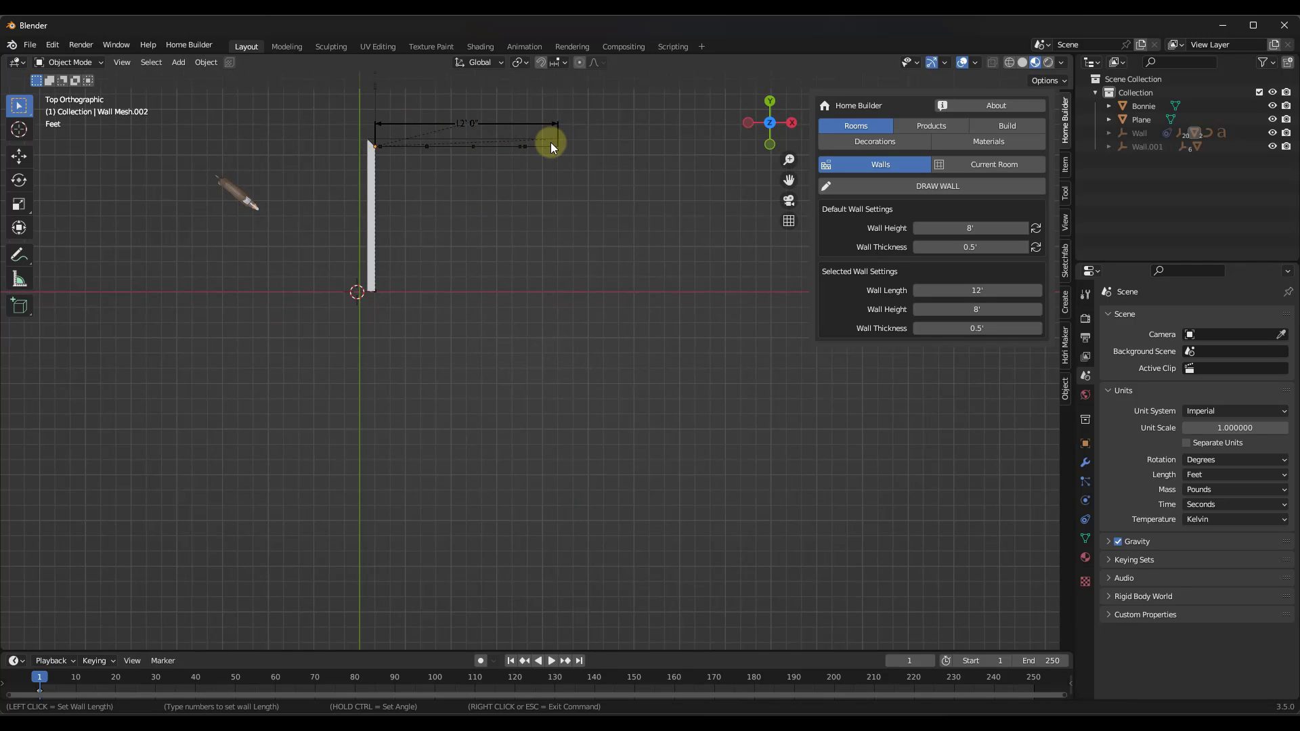
scroll(562, 136, down, 3)
scroll(556, 108, up, 4)
scroll(549, 115, up, 1)
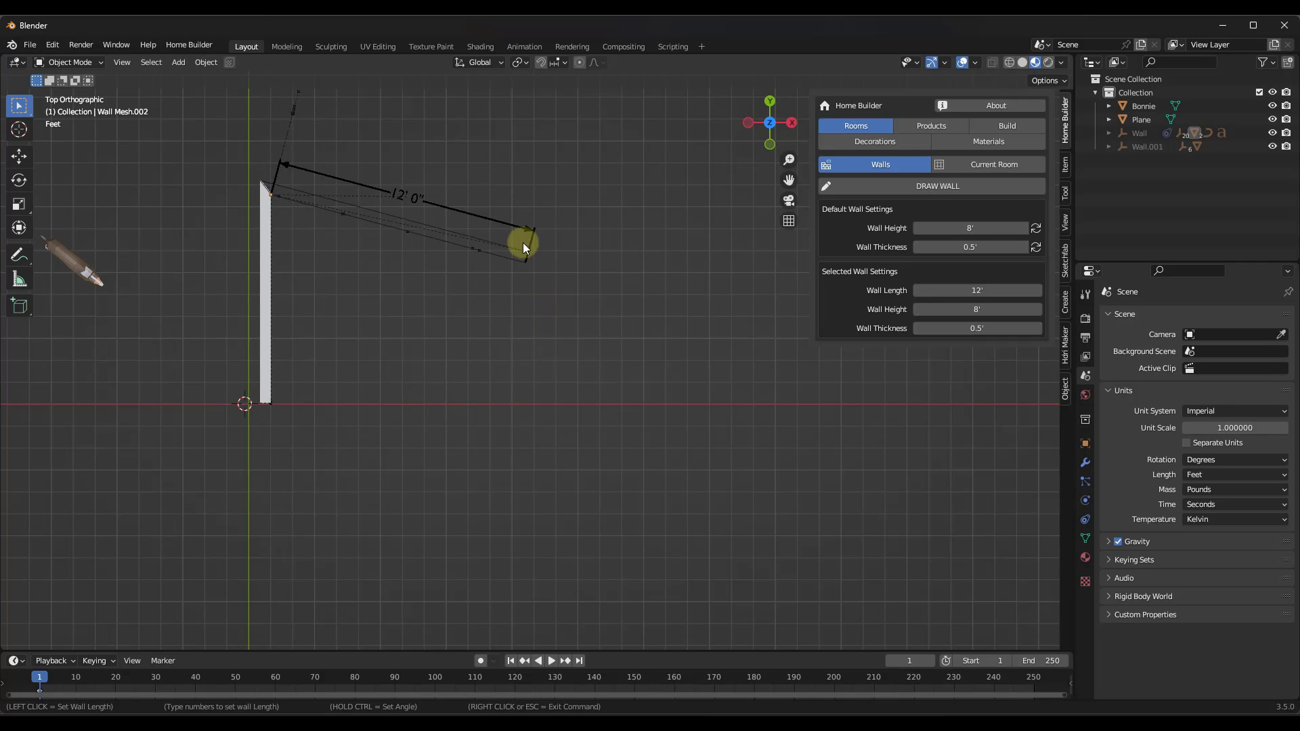
click(519, 286)
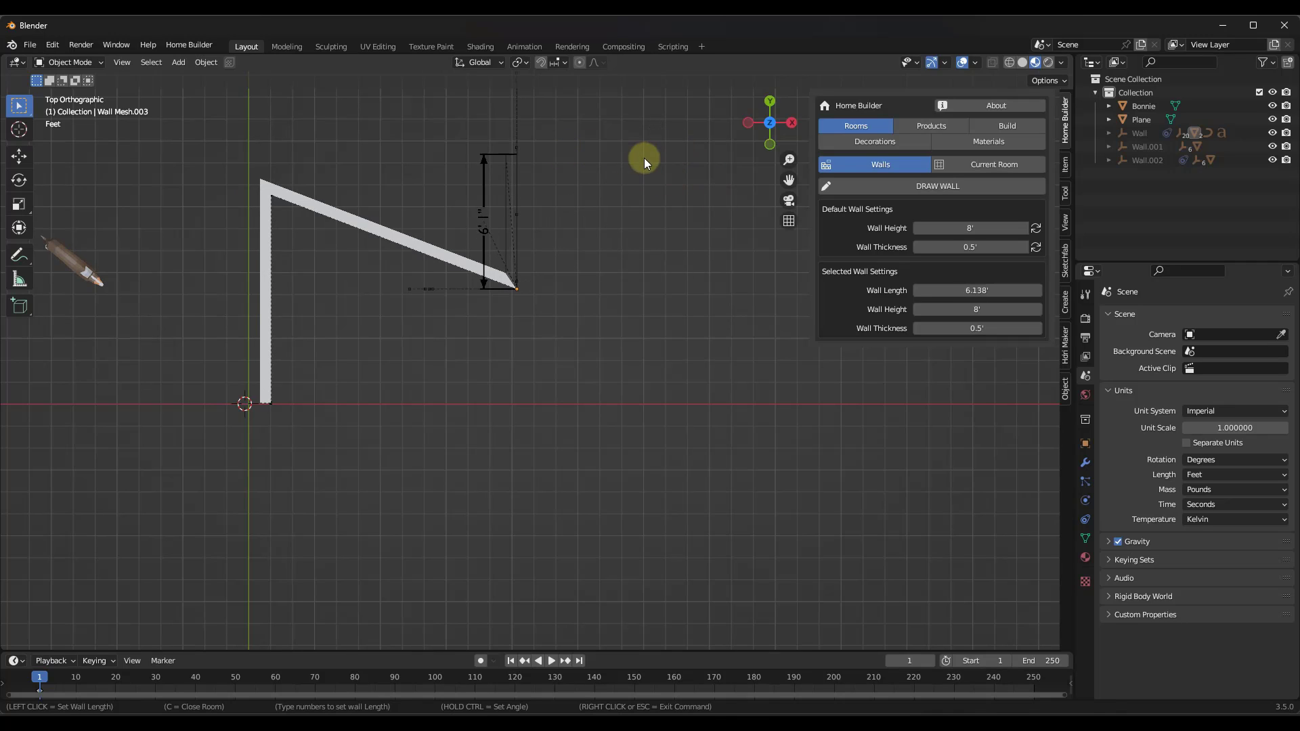
Step: Continue the chain from the 12' wall's end with three freehand angled walls in a zigzag
click(664, 149)
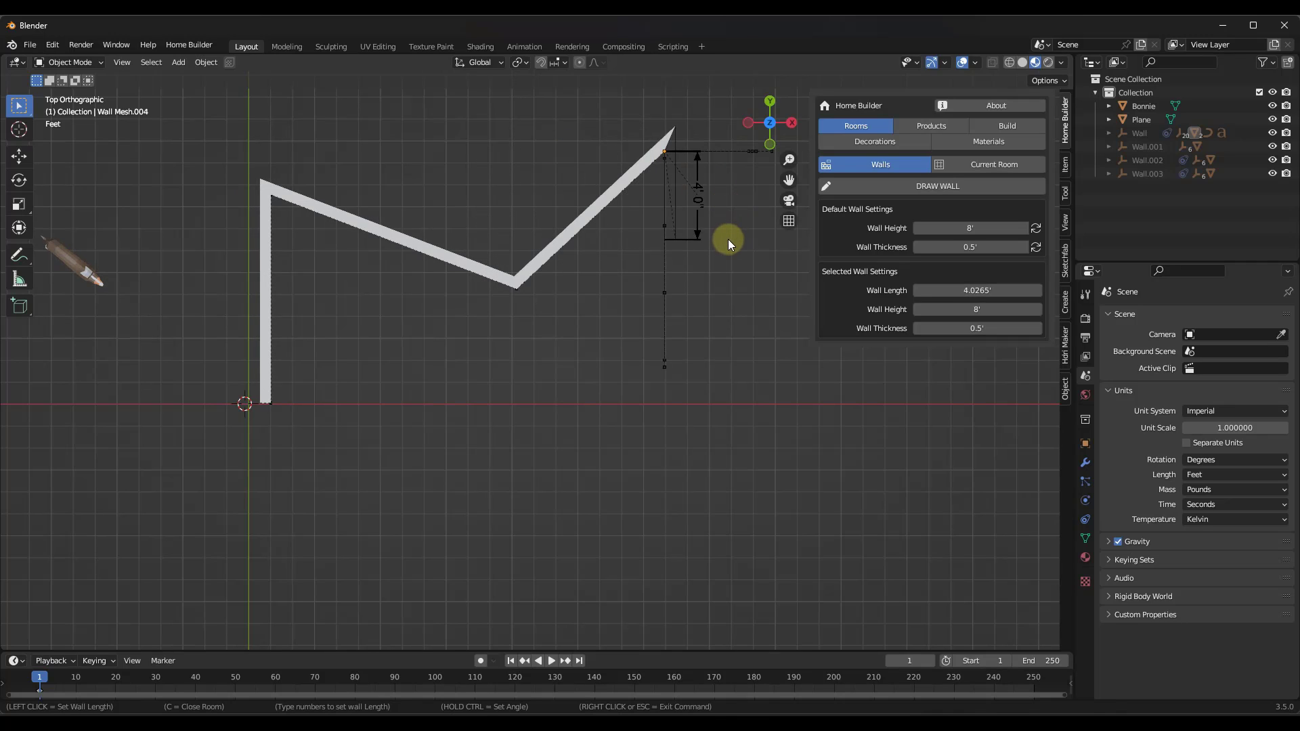
shift+middle_drag(729, 239, 478, 242)
click(633, 315)
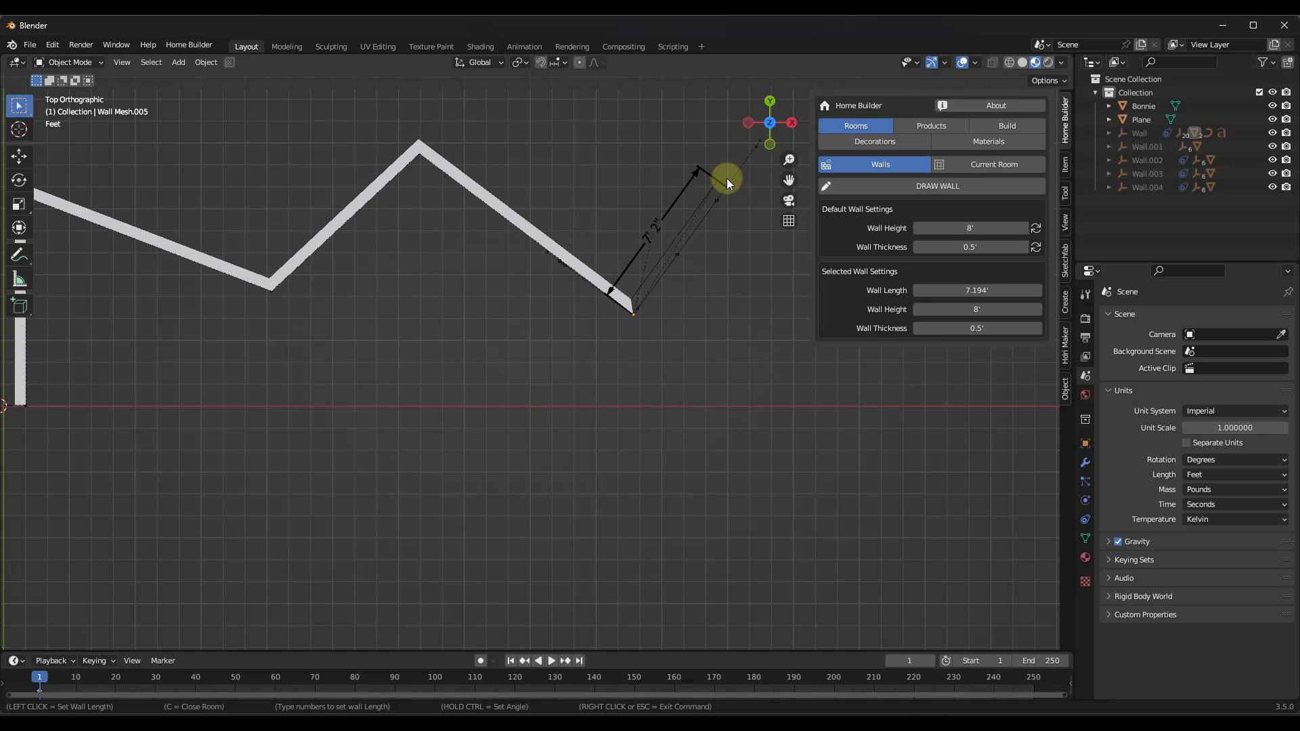
click(739, 143)
scroll(739, 142, down, 2)
shift+middle_drag(745, 145, 555, 172)
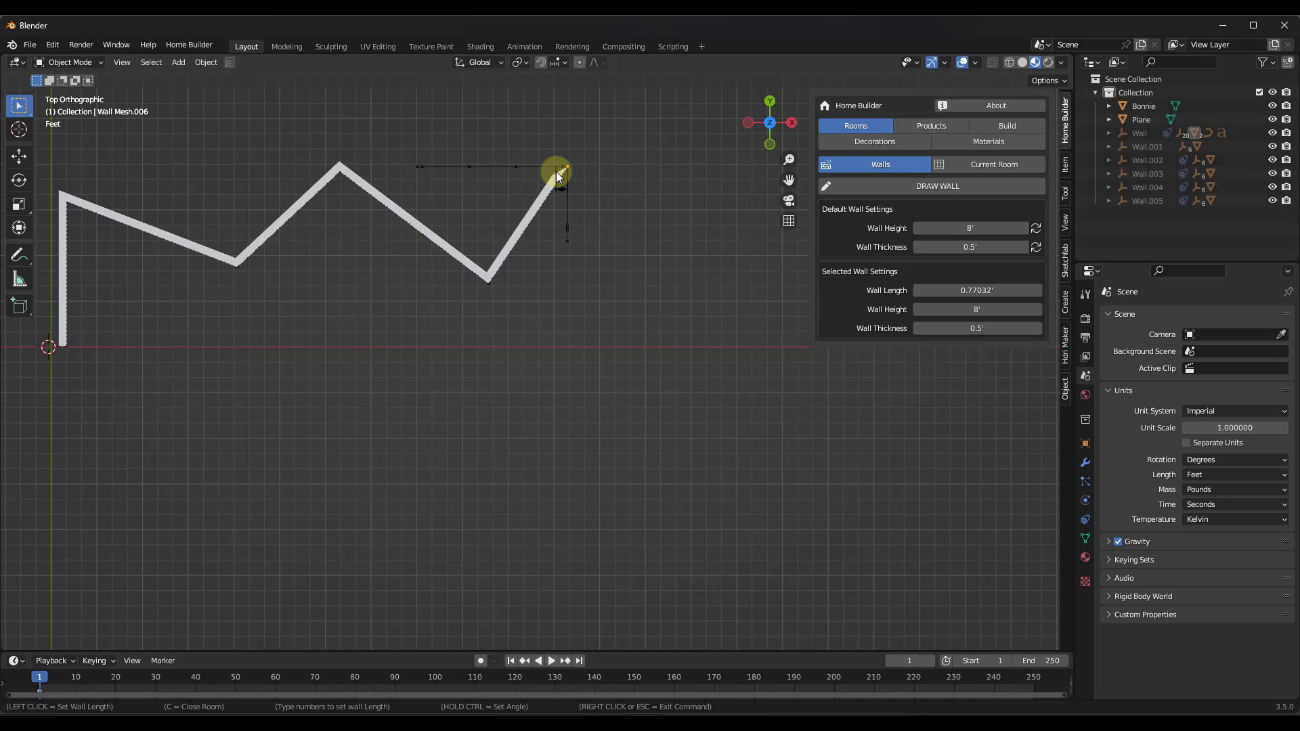
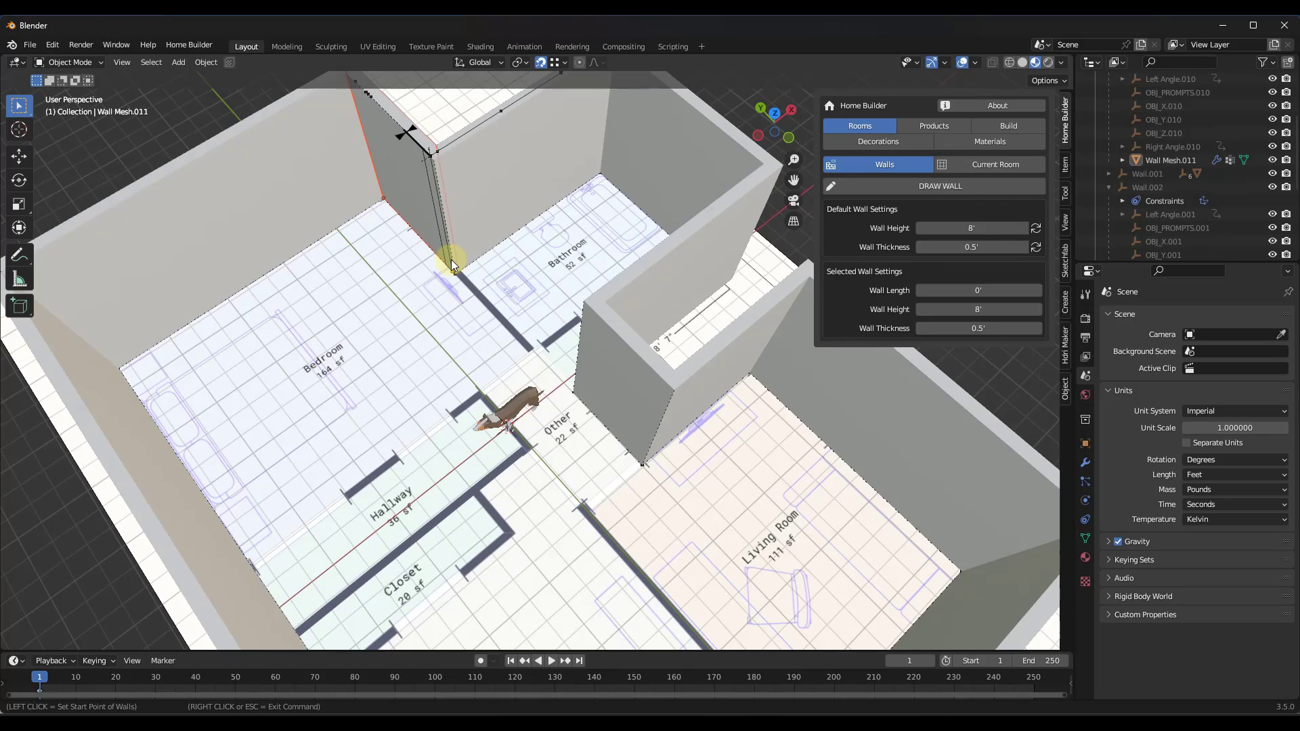
Step: Try to draw the bedroom-bathroom partition wall from the exterior corner between both rooms toward the recessed exterior corner below the hallway
scroll(452, 259, up, 3)
scroll(464, 298, down, 2)
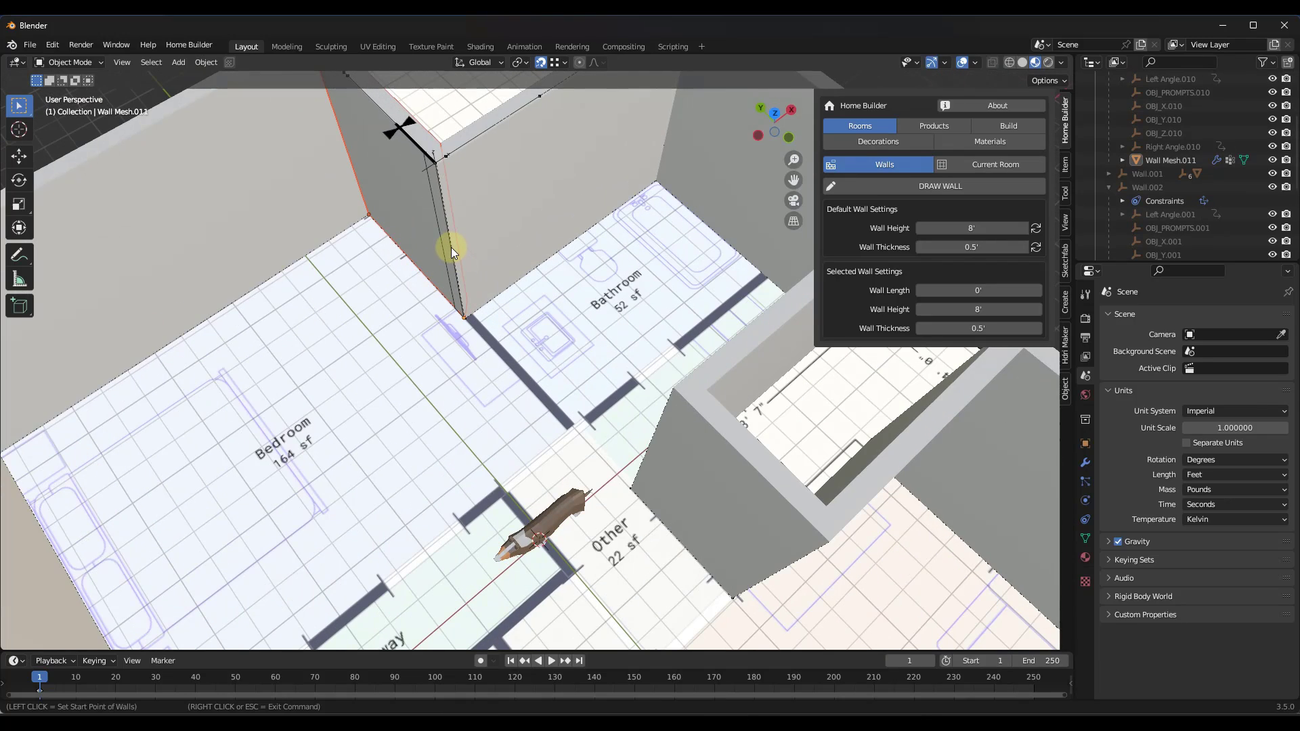
scroll(451, 258, up, 4)
scroll(467, 343, down, 2)
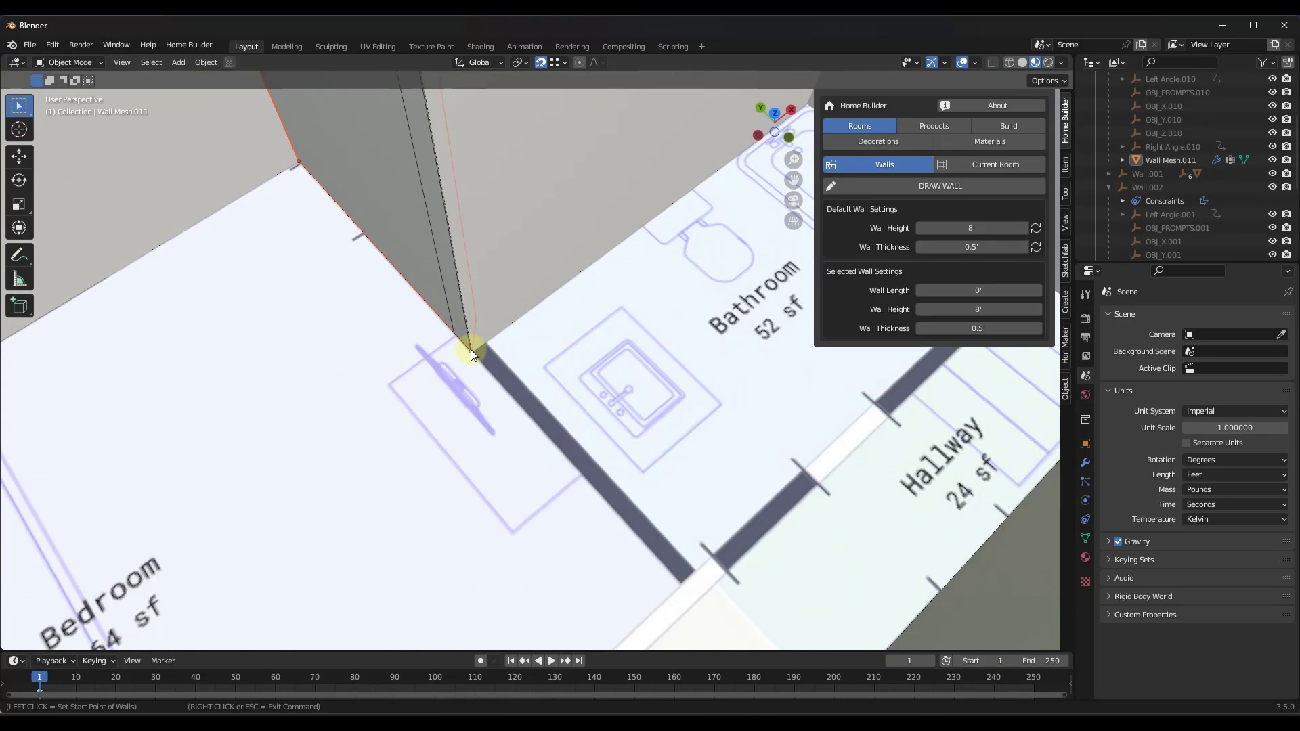
click(471, 349)
scroll(525, 426, down, 3)
scroll(526, 426, down, 2)
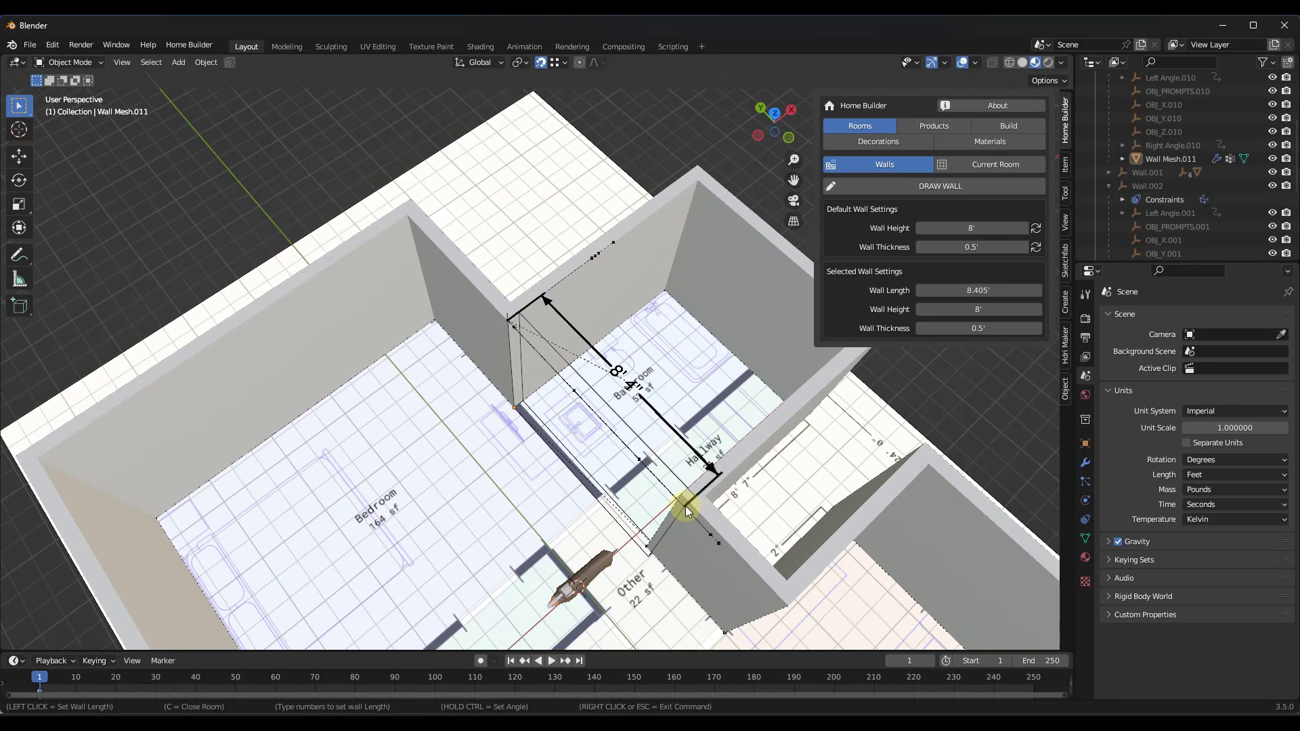
scroll(686, 506, up, 2)
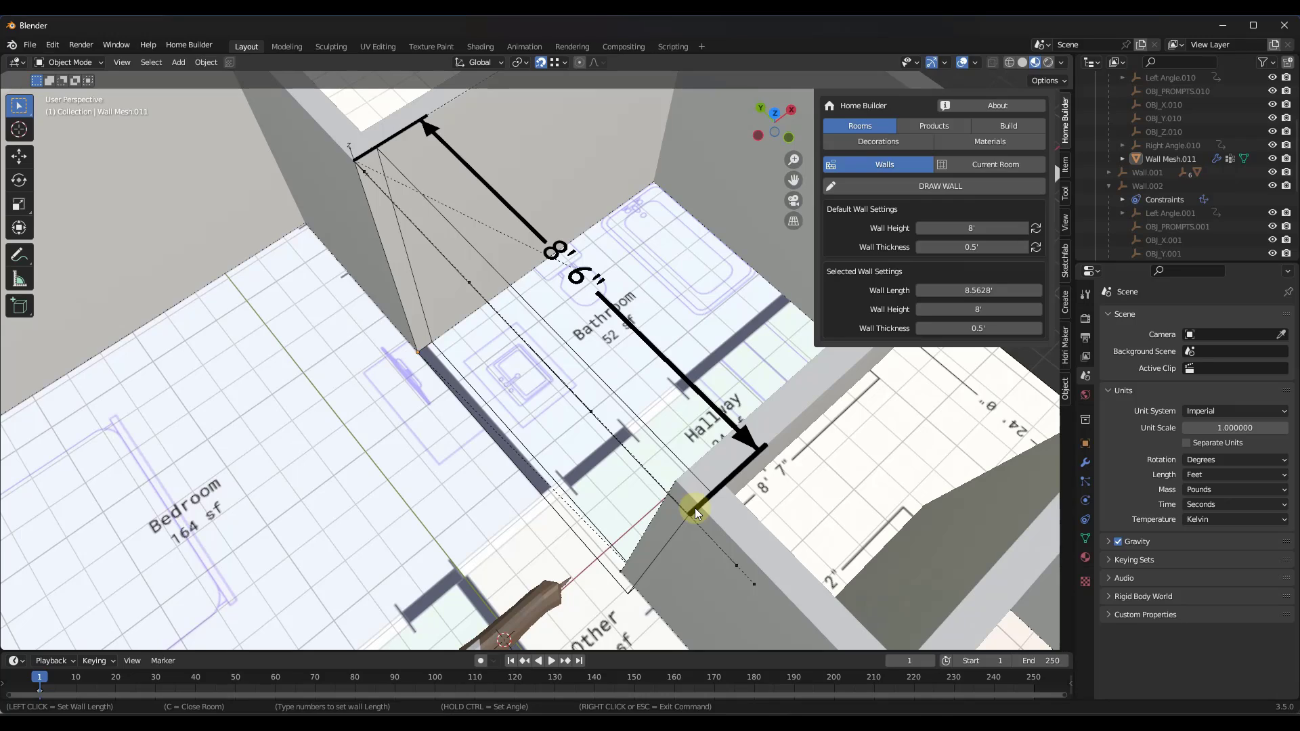
scroll(695, 506, down, 5)
scroll(686, 476, up, 4)
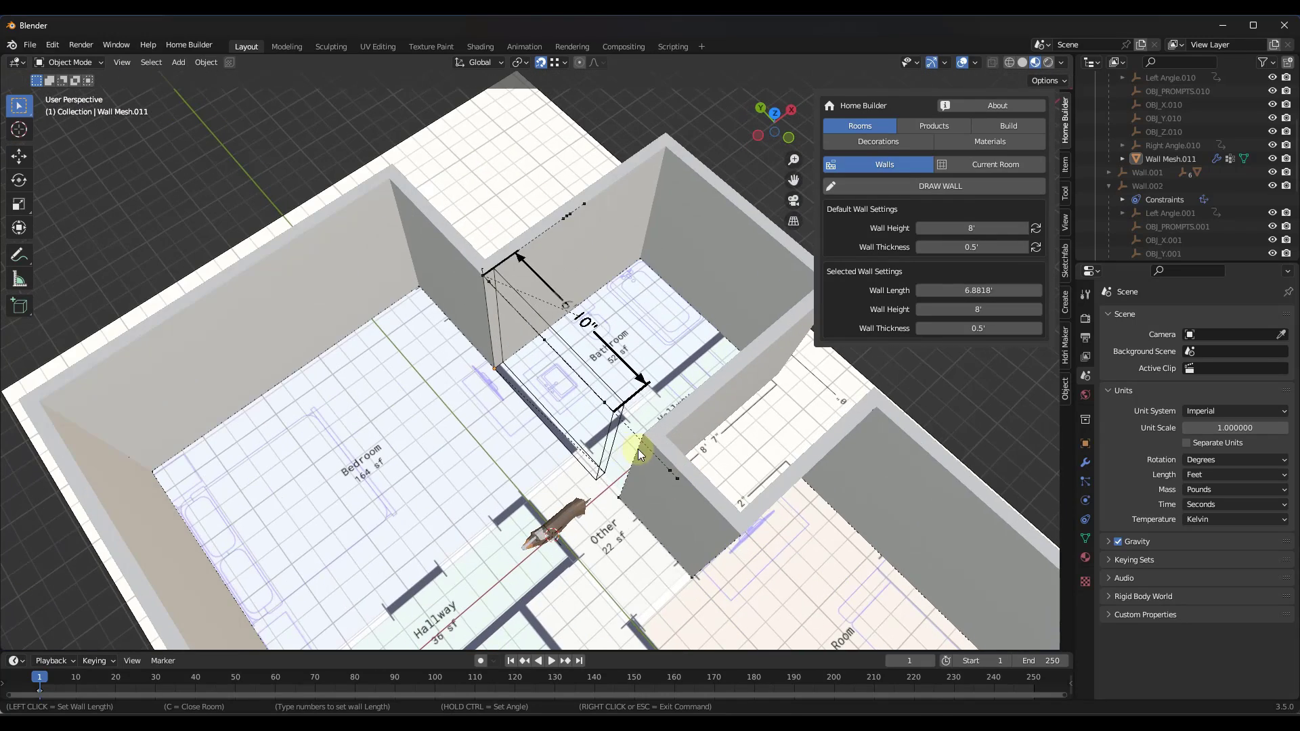
right_click(648, 451)
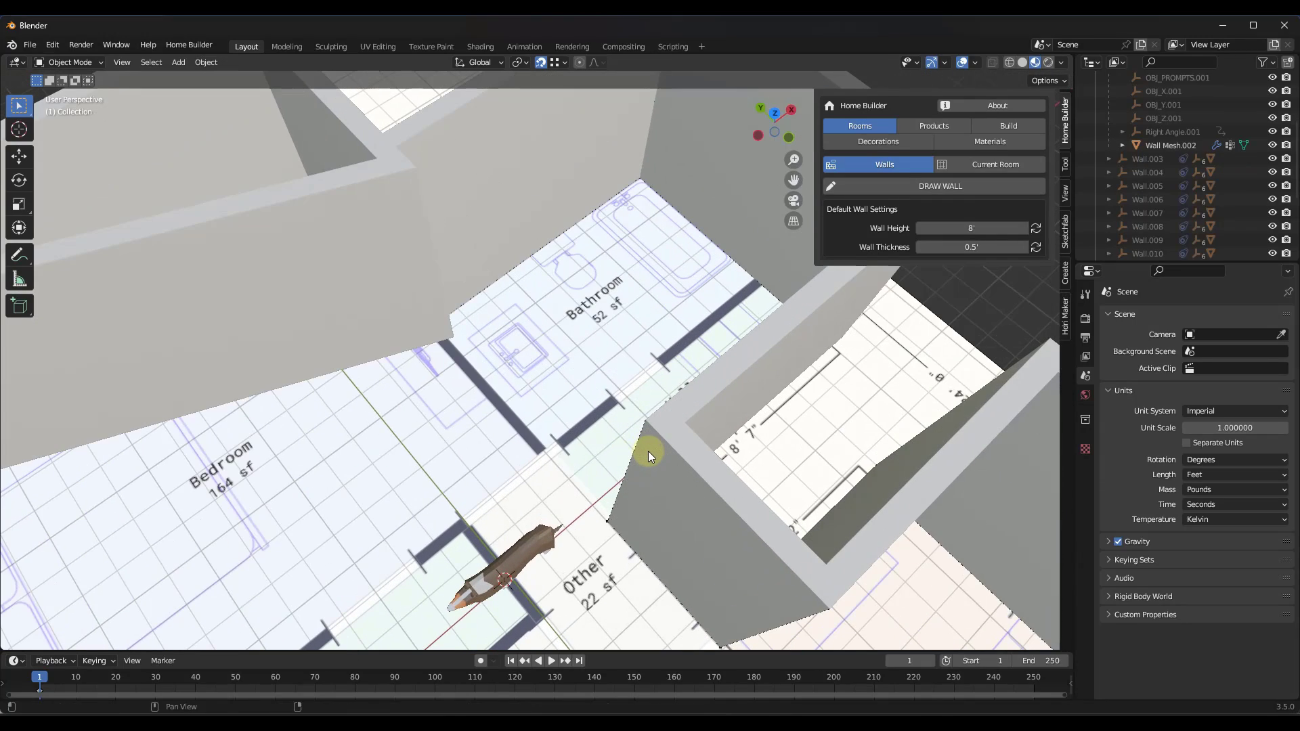
Step: Retry the bedroom-bathroom partition from the same exterior corner, ending it at the base of the recessed exterior wall
scroll(527, 371, down, 5)
scroll(630, 320, up, 4)
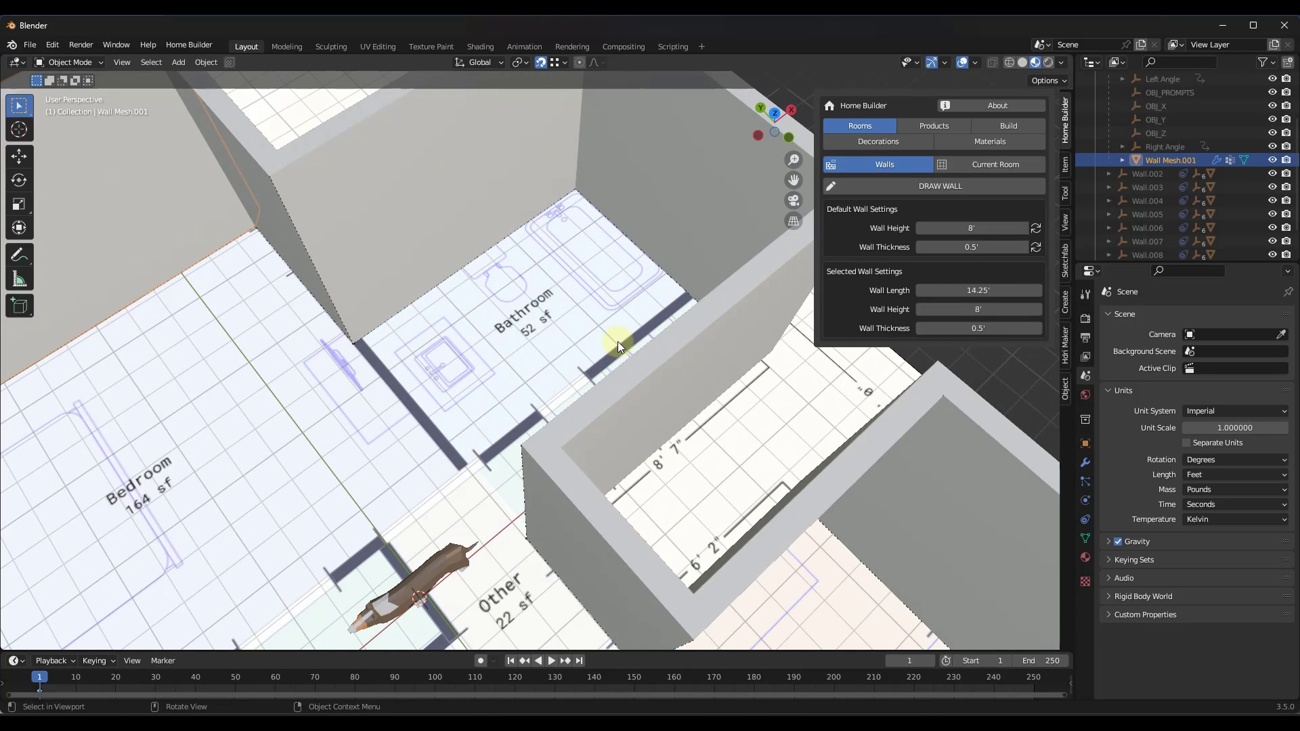
click(940, 183)
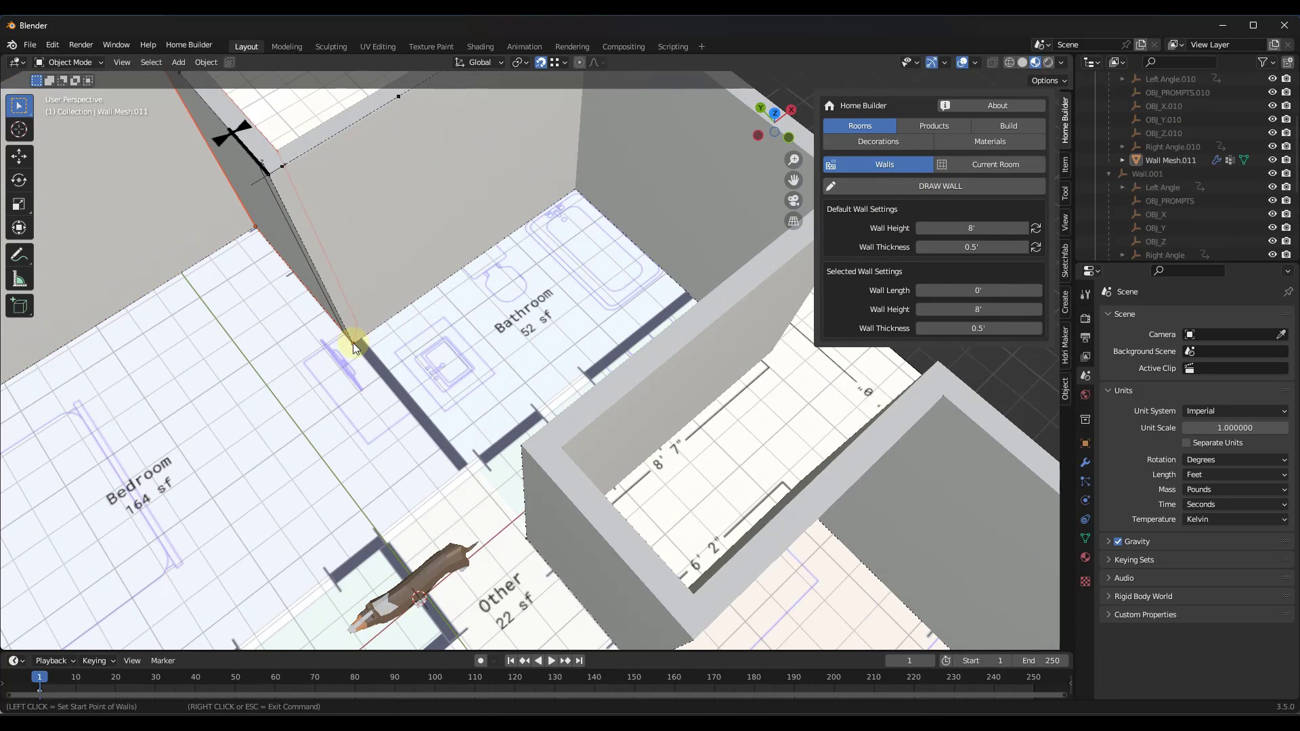
click(353, 342)
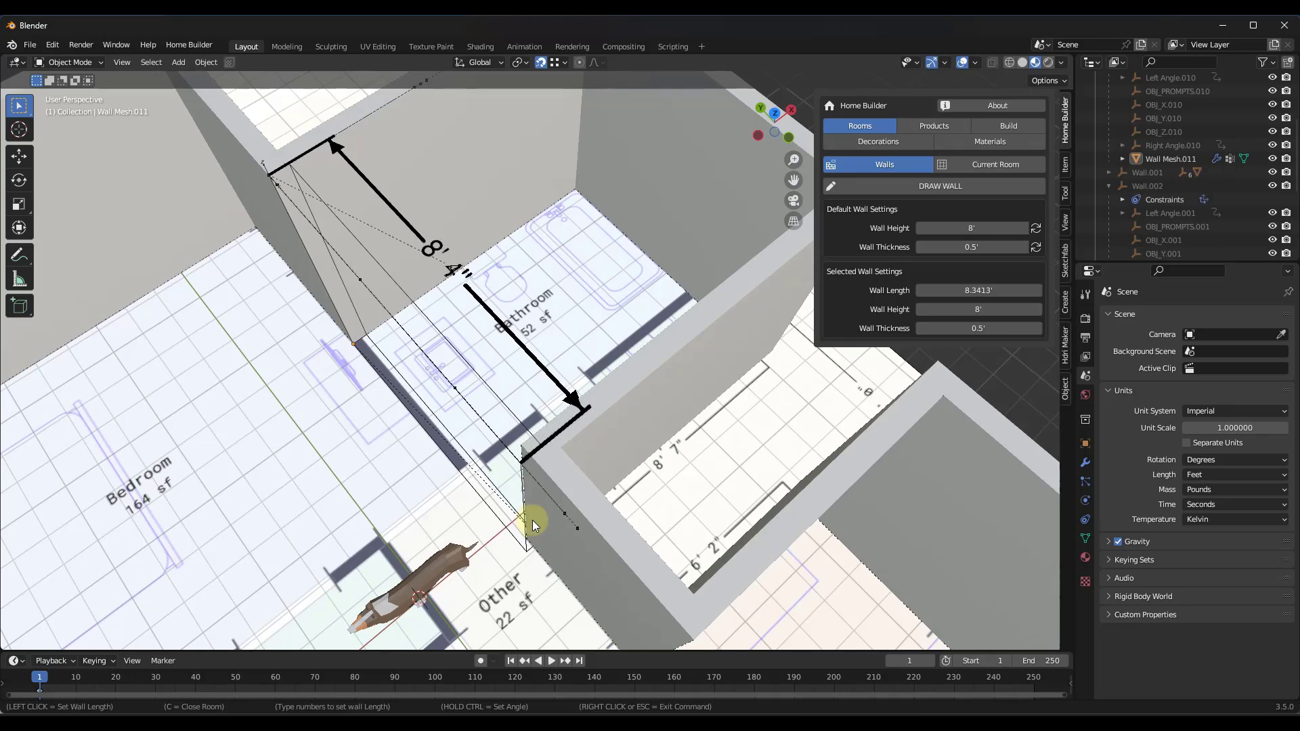
click(533, 521)
scroll(562, 480, down, 4)
mouse_move(559, 454)
middle_down()
mouse_move(608, 495)
mouse_move(489, 416)
middle_up()
right_click(553, 464)
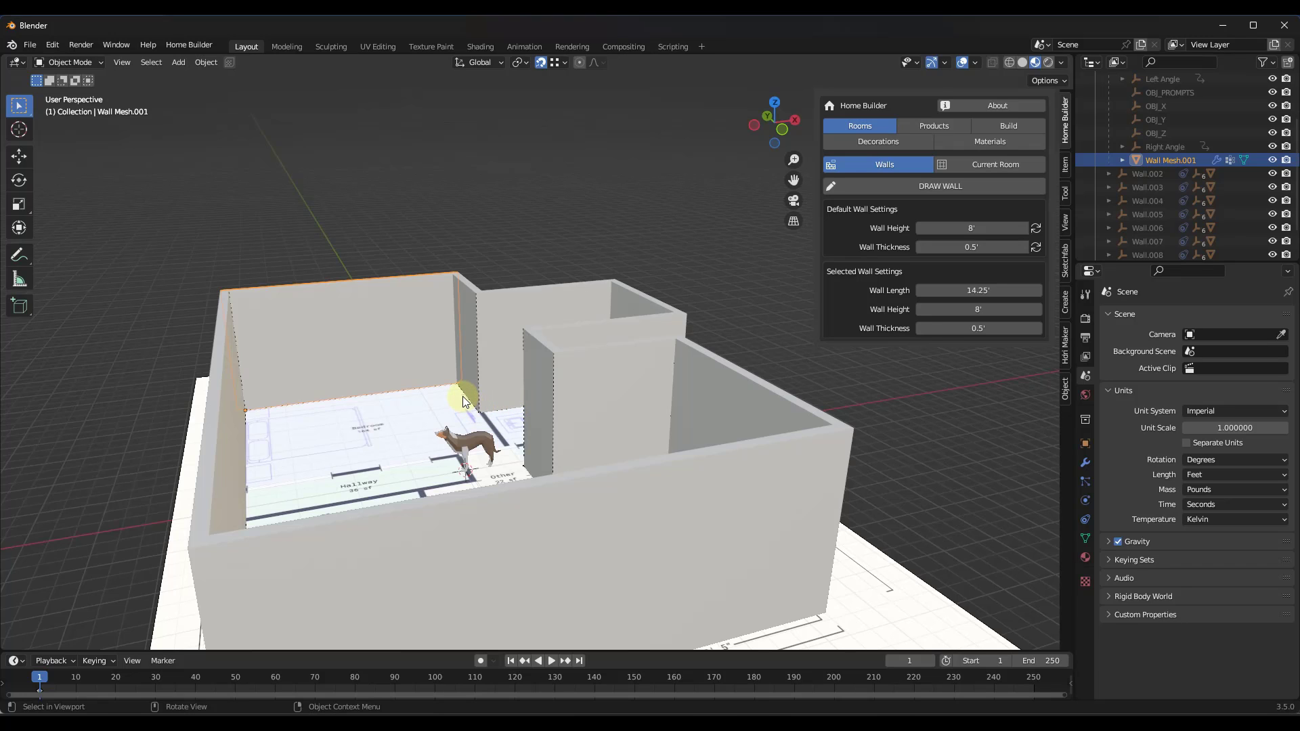
Step: Draw the hallway-closet partition, about 14.6' long, from the left exterior wall to the recessed exterior corner, and end the wall chain there
click(777, 103)
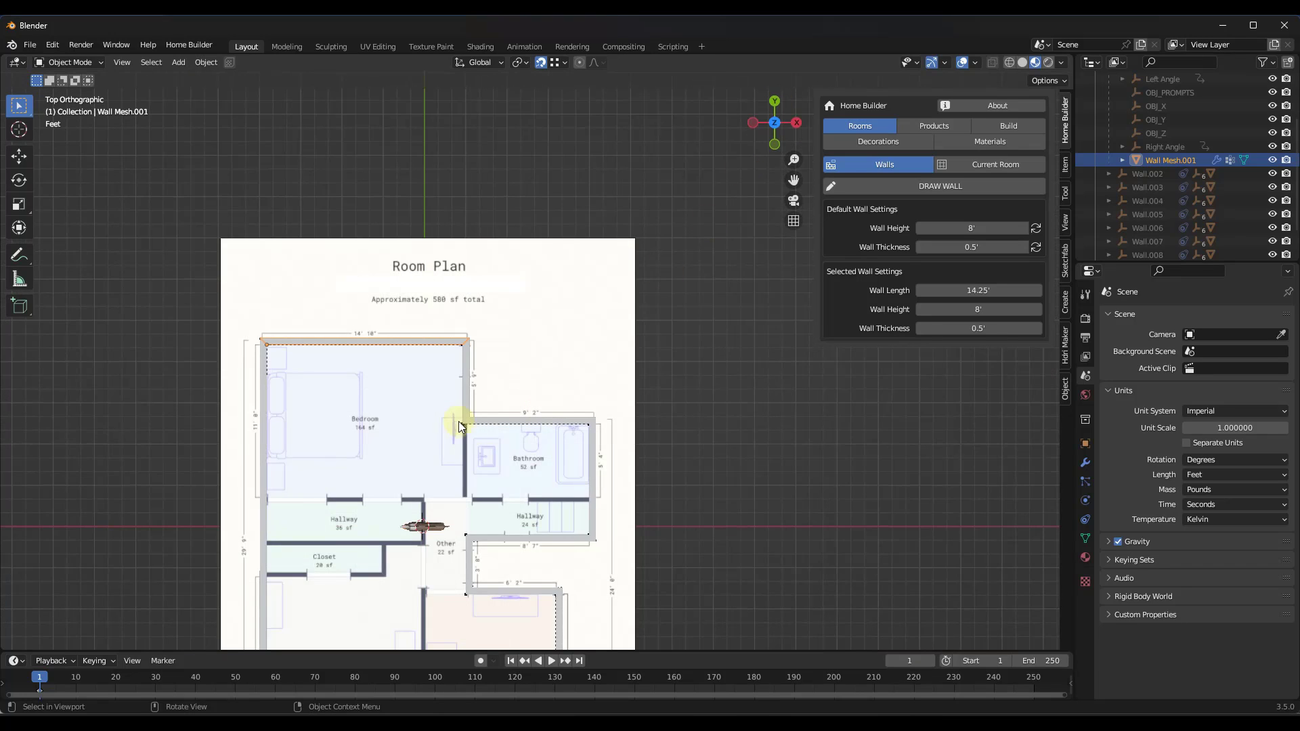
scroll(468, 420, up, 7)
scroll(476, 412, down, 5)
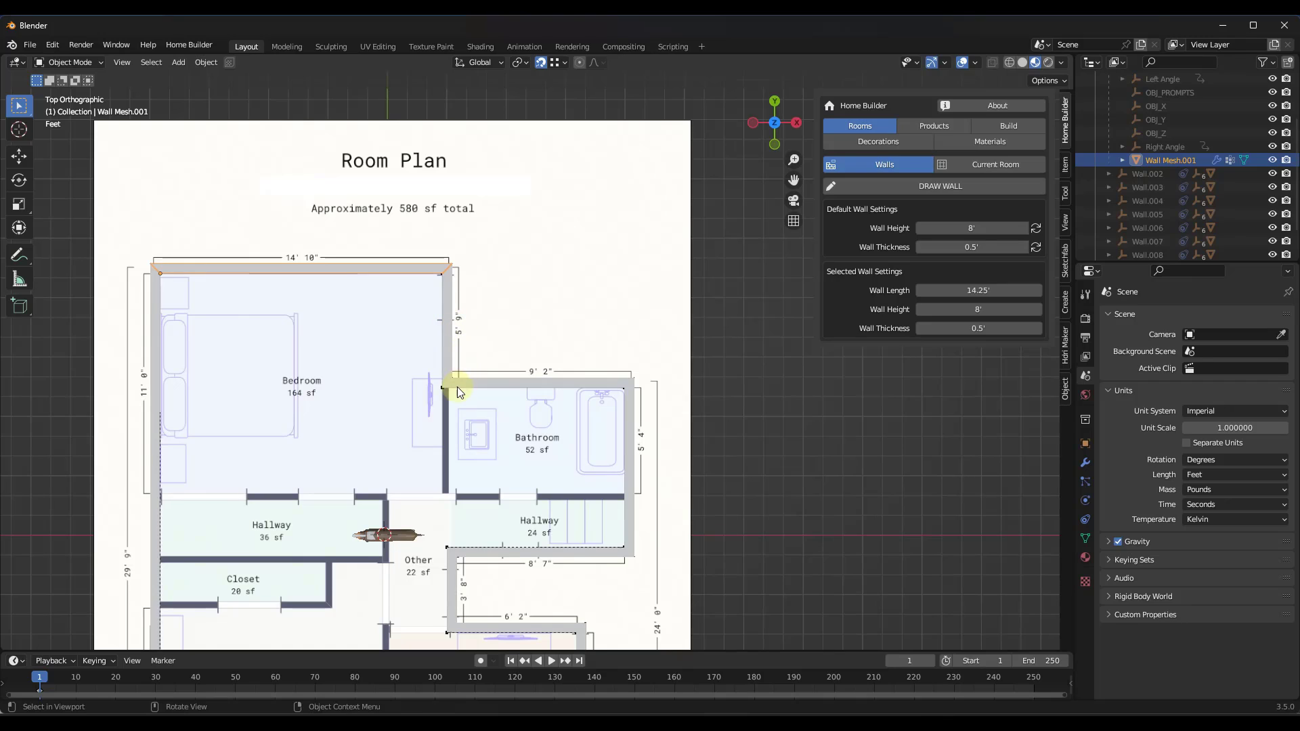
click(922, 187)
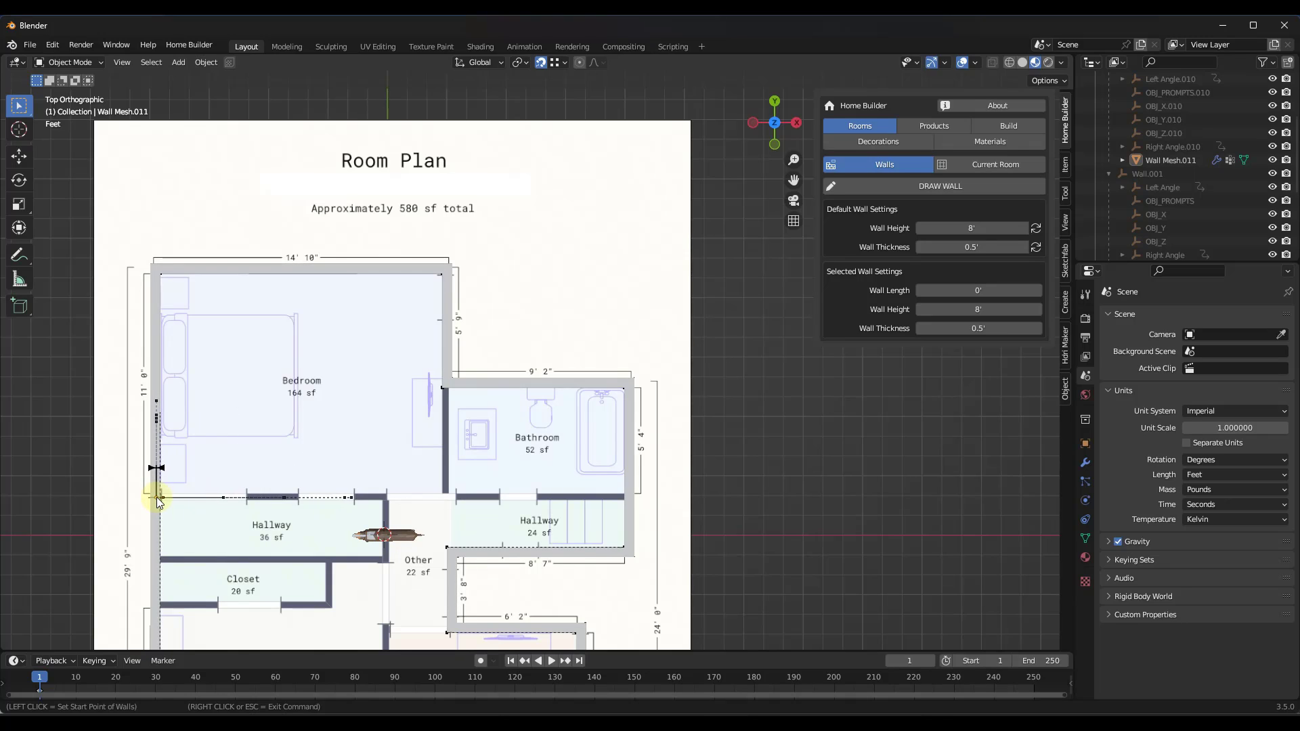
middle_drag(155, 500, 248, 501)
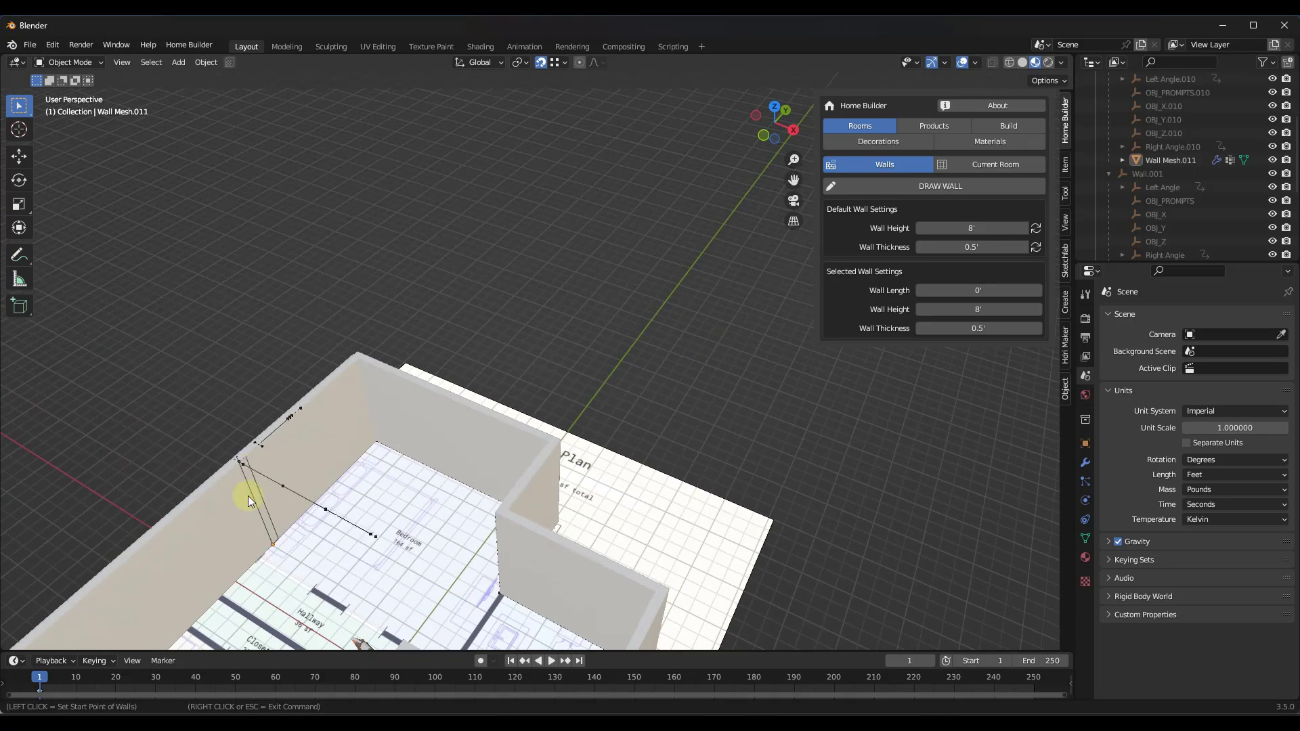
click(218, 580)
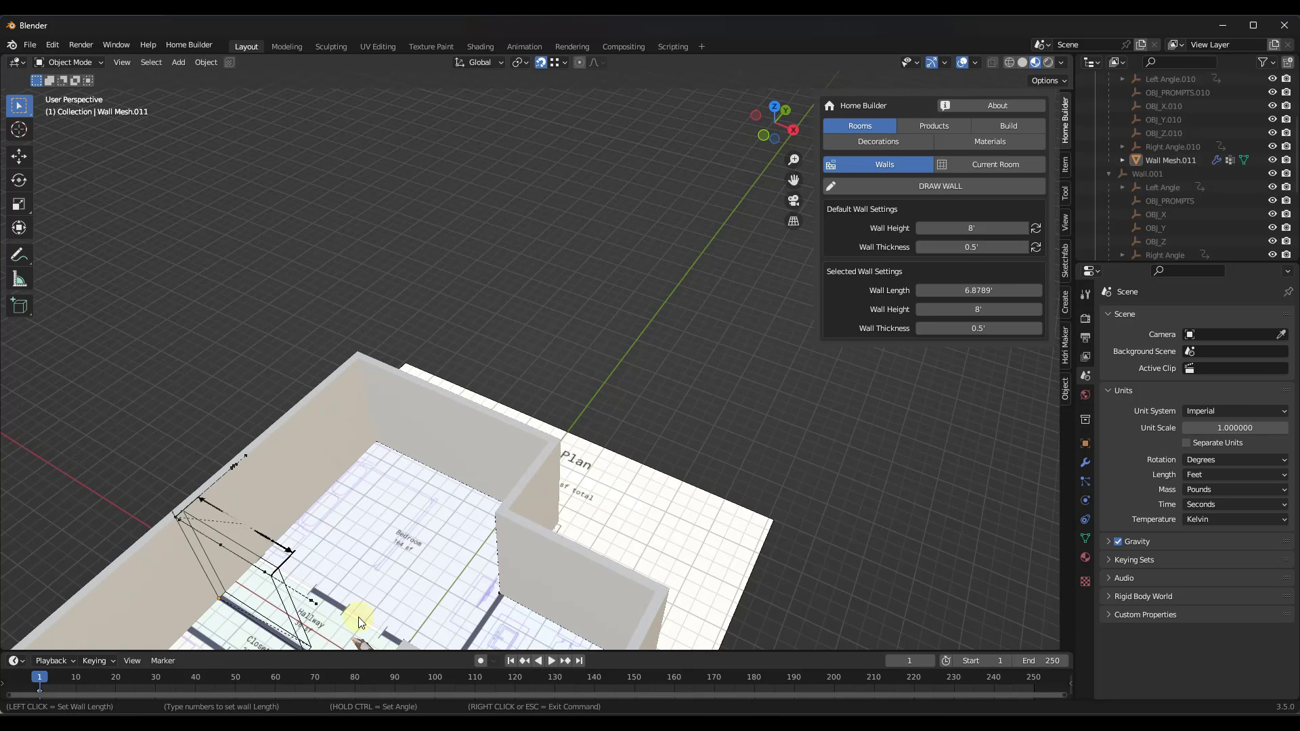
shift+middle_drag(348, 615, 343, 380)
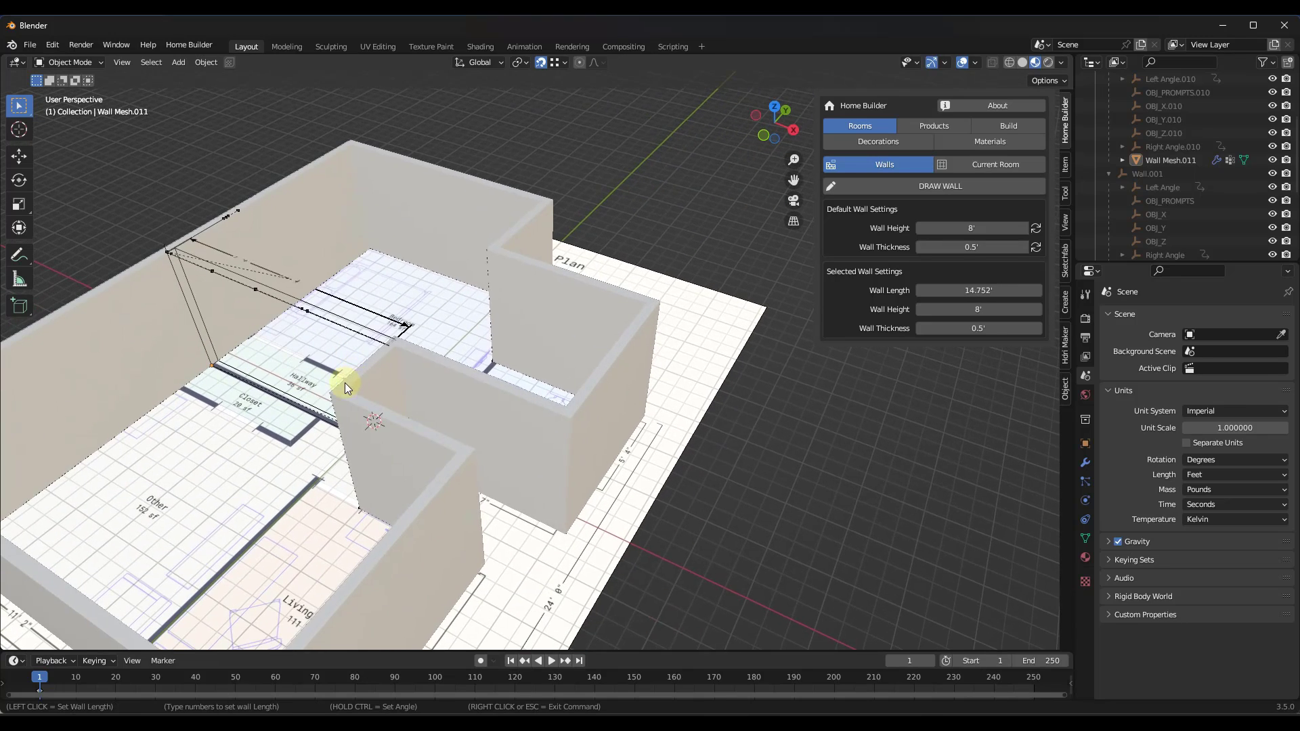
scroll(395, 347, up, 2)
click(394, 345)
scroll(395, 345, up, 2)
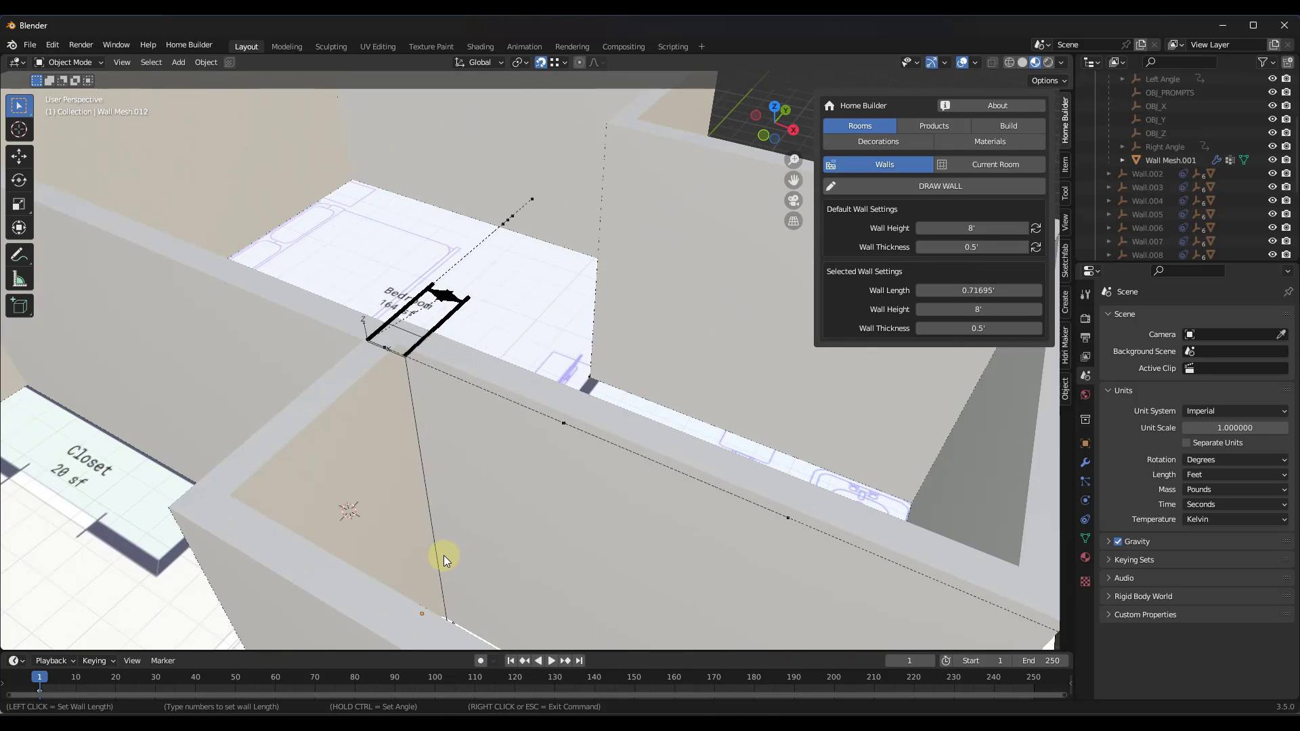
right_click(444, 556)
scroll(658, 560, down, 4)
scroll(519, 466, up, 3)
scroll(386, 548, down, 2)
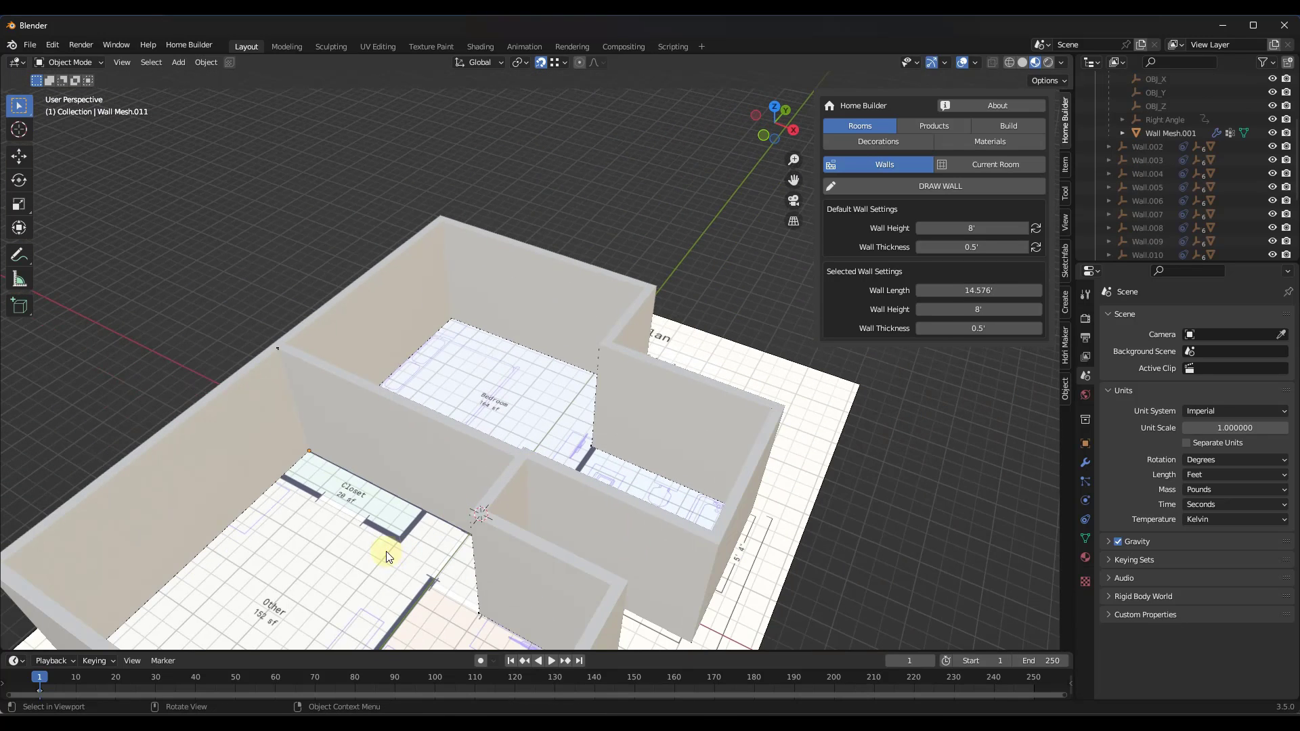
Step: Trace the closet's outer walls, the partition between the bedroom and hallways, and the short wall ending the 36 sf hallway
key(KP_7)
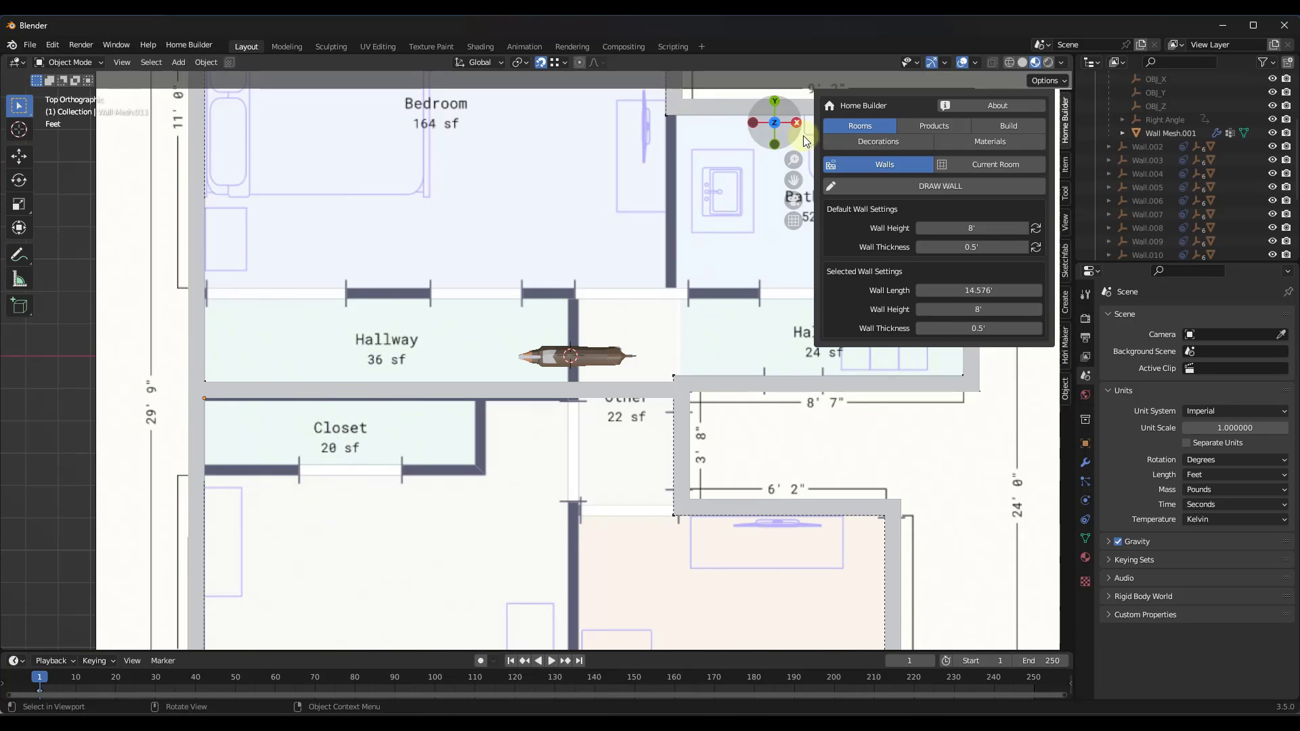
click(919, 187)
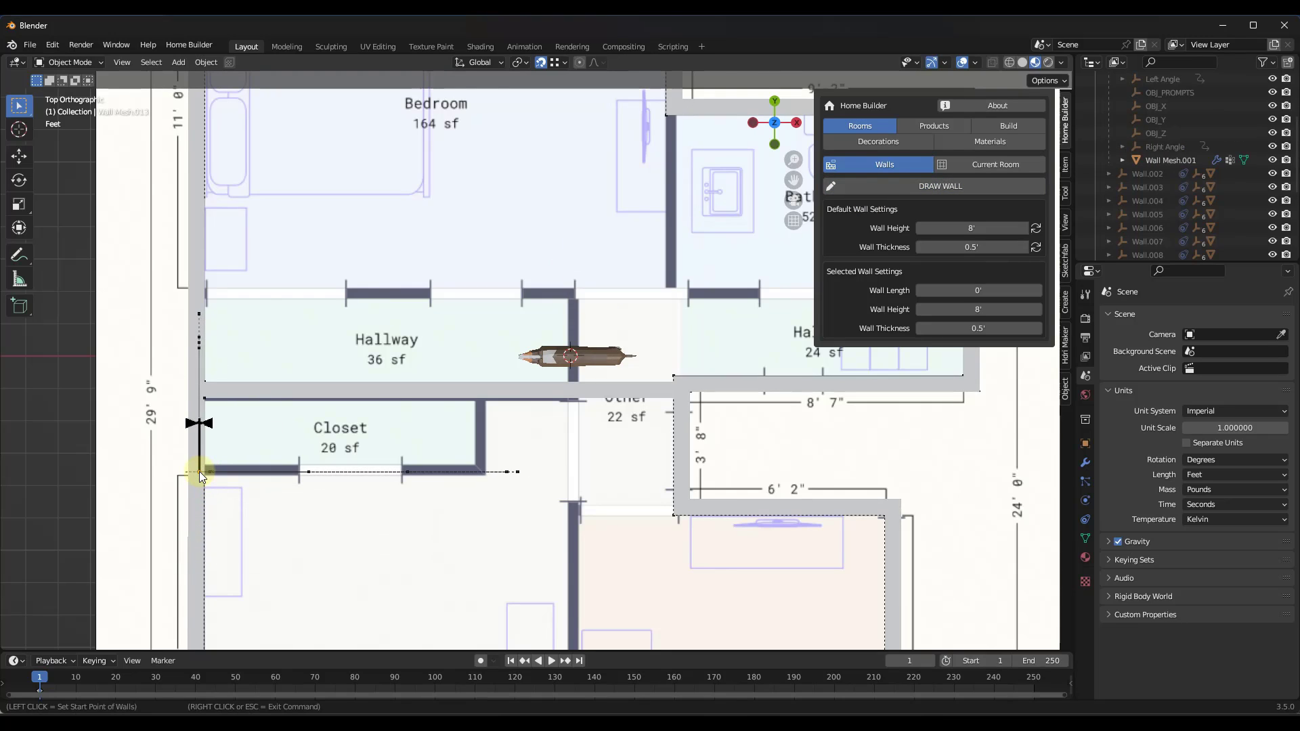
scroll(198, 480, up, 2)
scroll(488, 413, down, 4)
scroll(629, 378, up, 4)
right_click(628, 379)
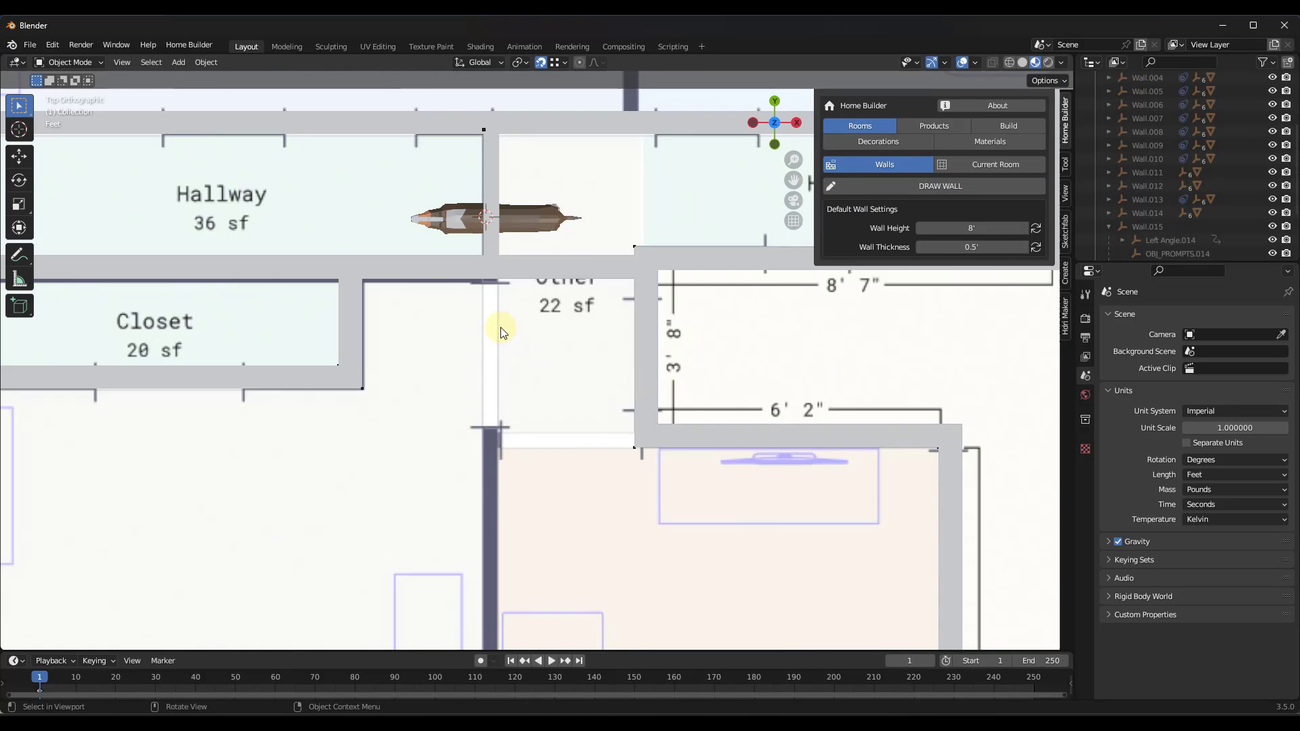
Step: Draw a 0.33' thick partition between the 152 sf room and the living room, from the hallway wall down to the lower exterior wall
scroll(514, 260, down, 2)
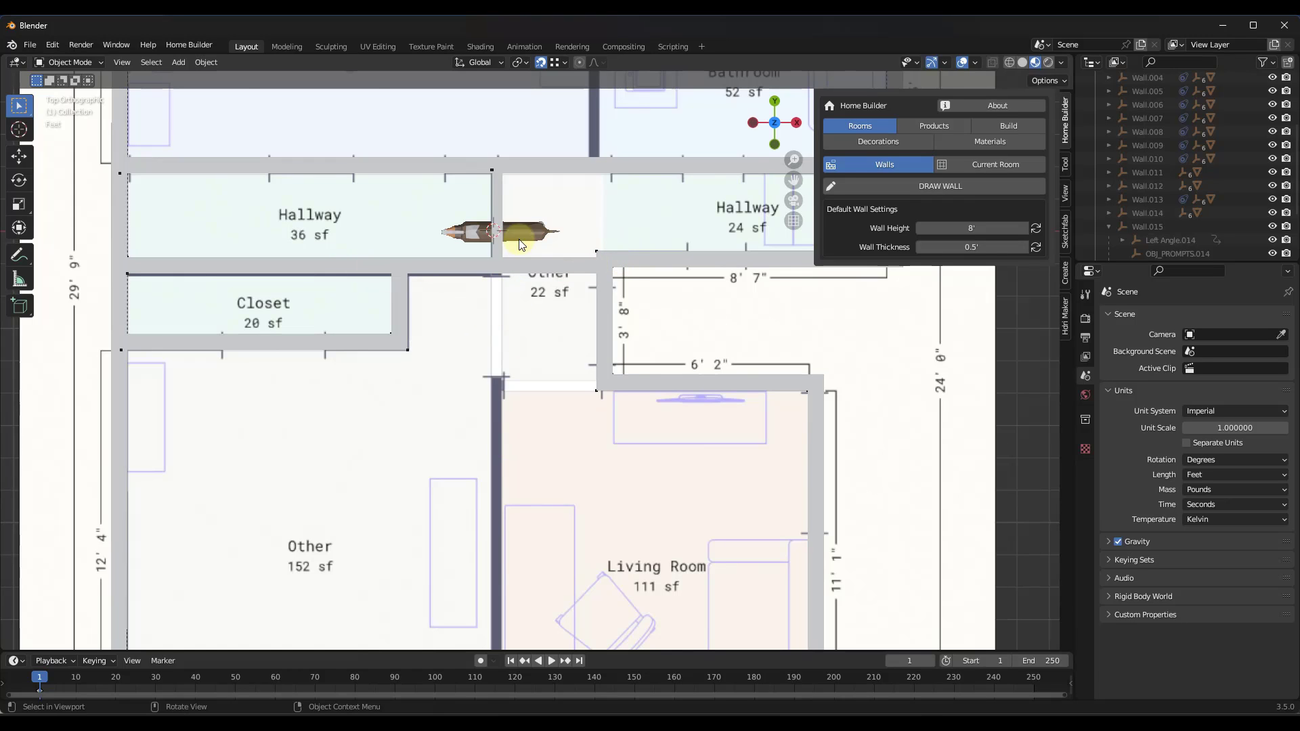
scroll(498, 231, down, 6)
scroll(505, 389, up, 5)
scroll(519, 314, up, 1)
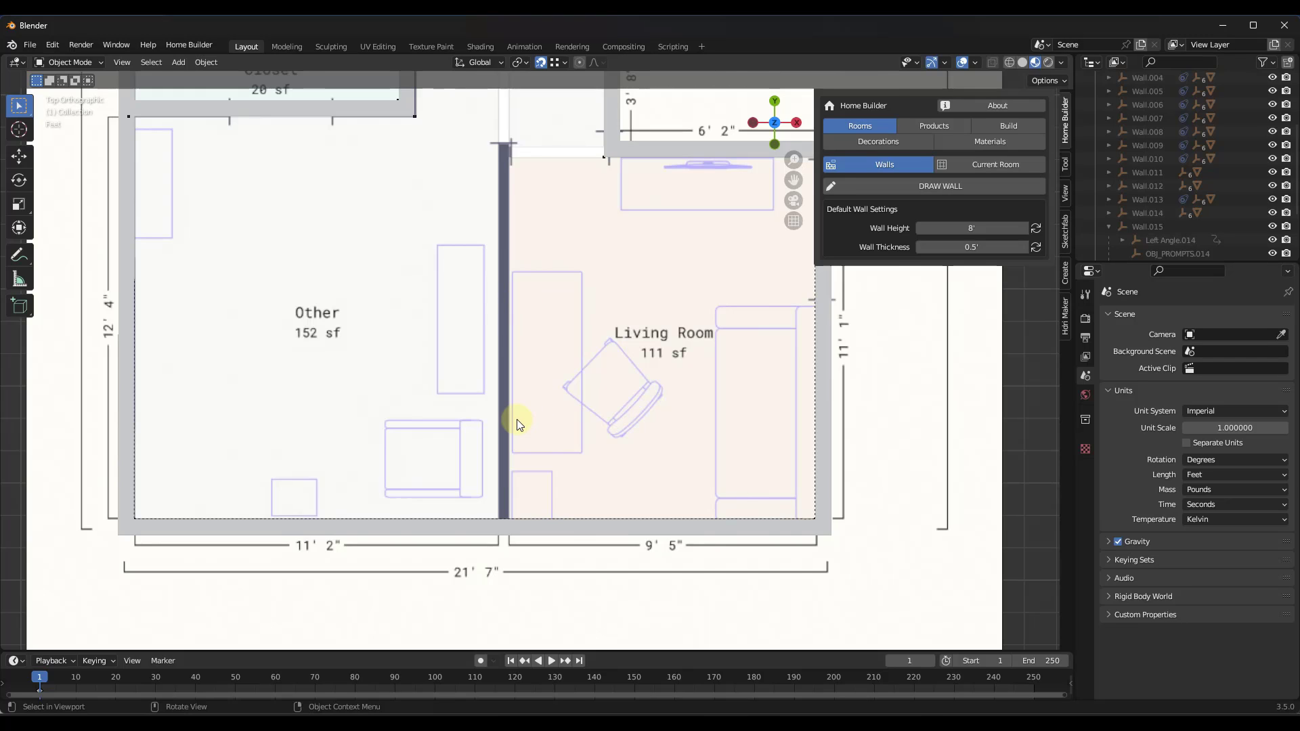
scroll(517, 426, up, 1)
scroll(504, 424, down, 4)
scroll(501, 179, up, 3)
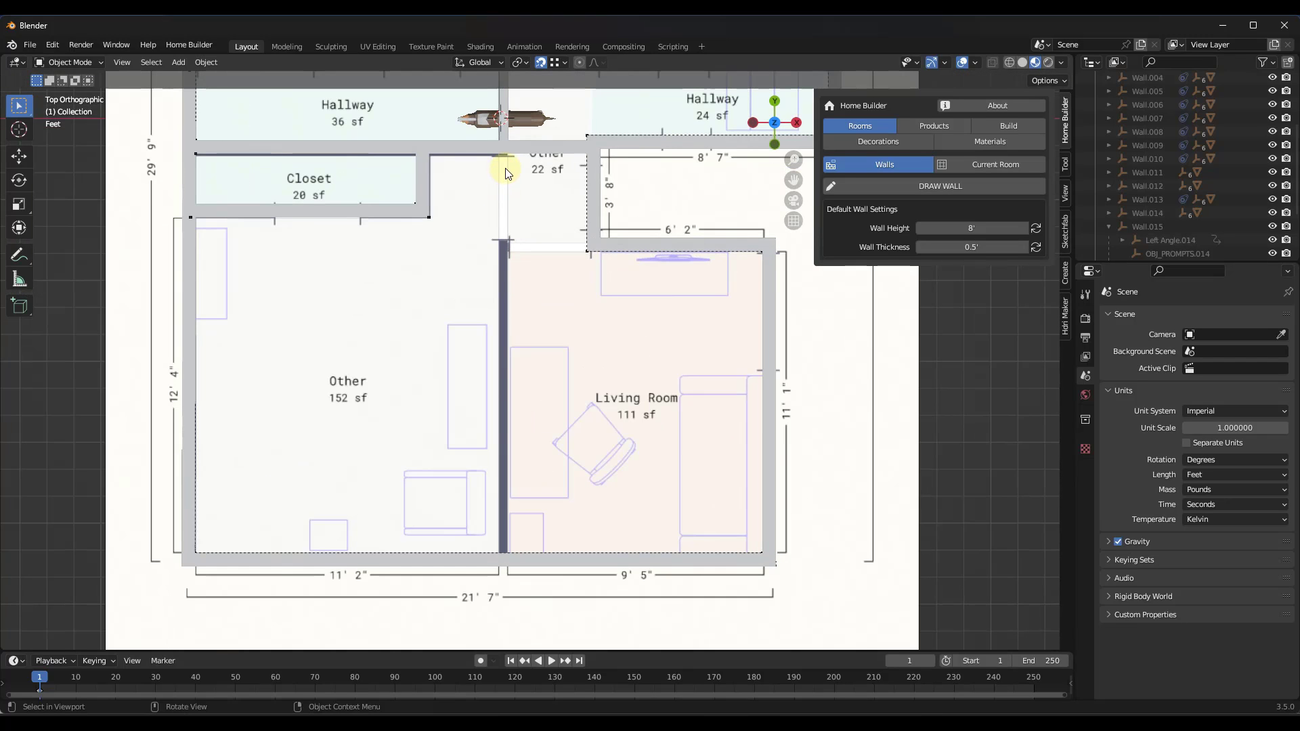
click(959, 247)
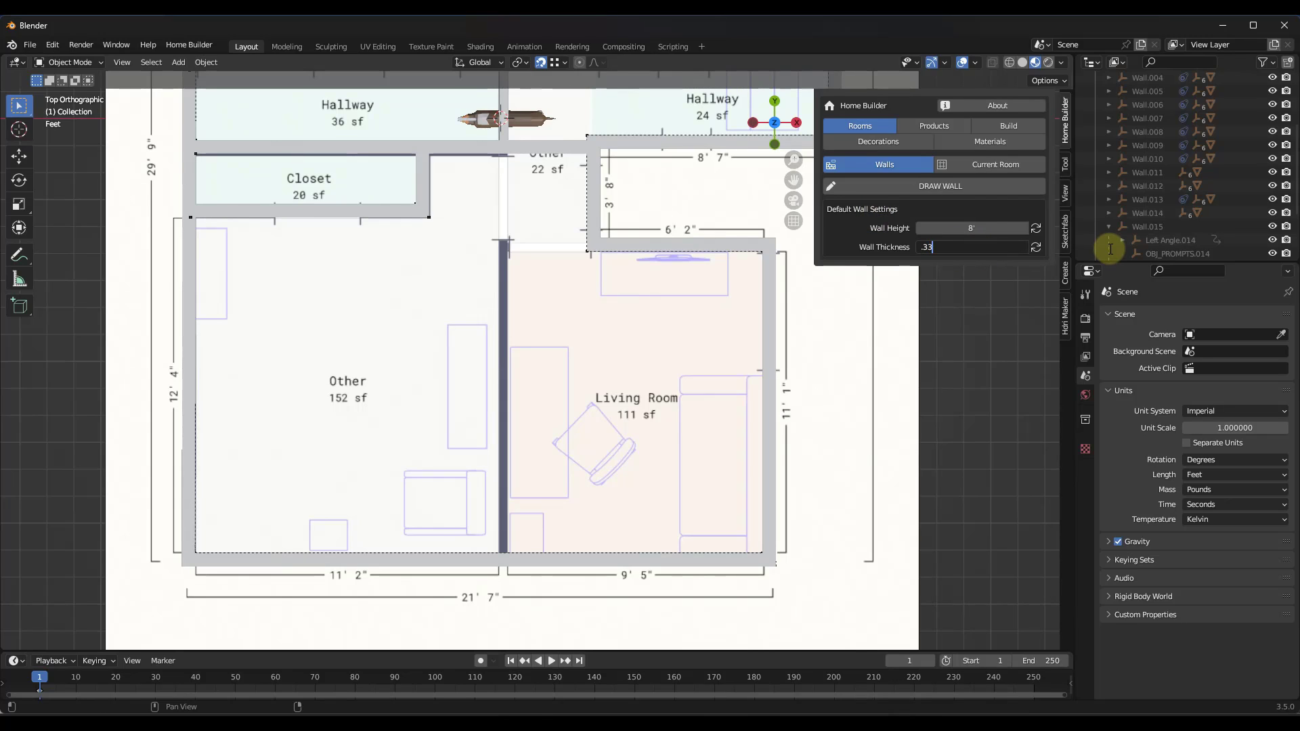
text(.33)
key(Return)
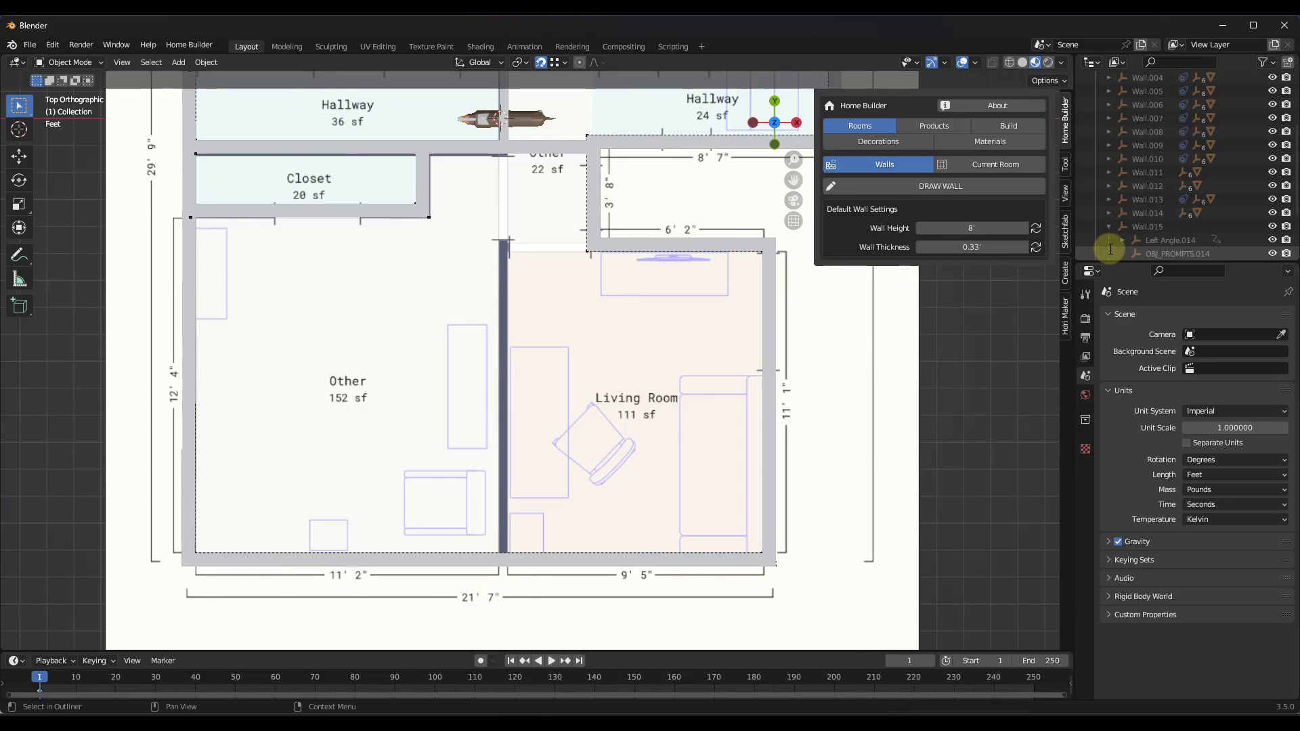
click(944, 186)
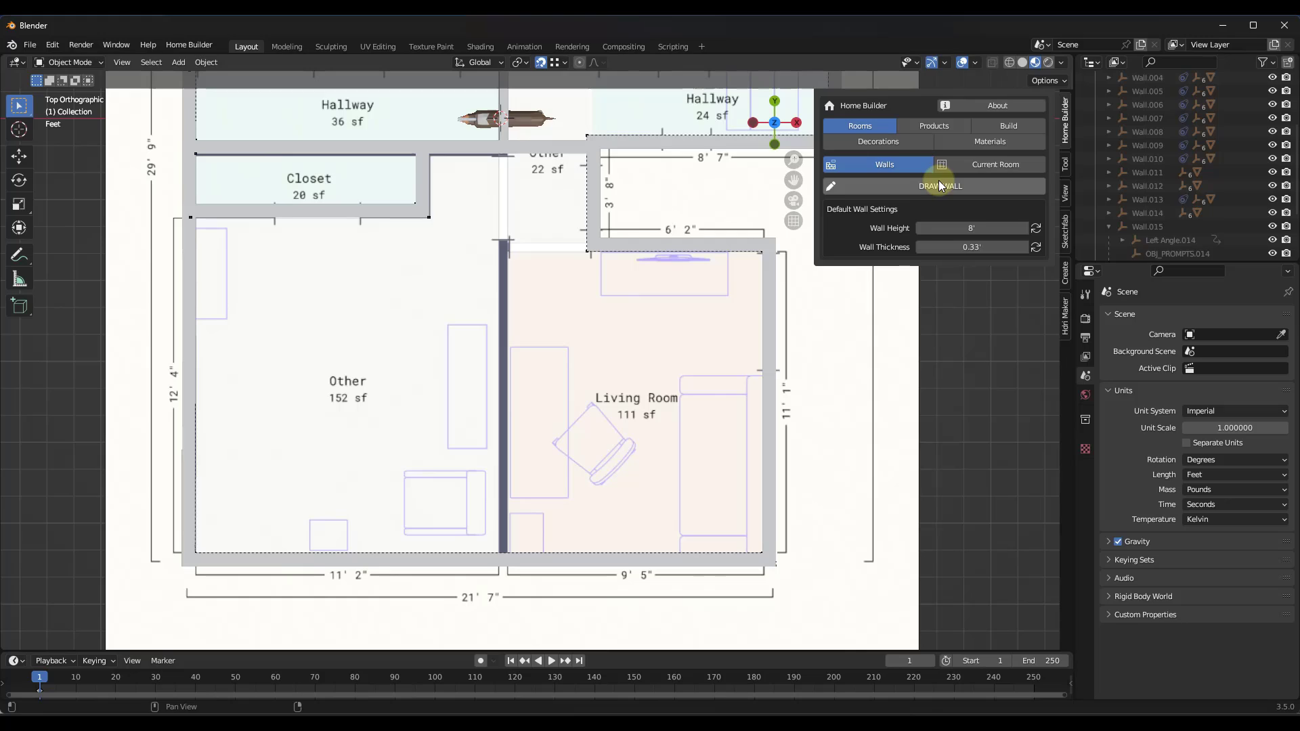
click(500, 153)
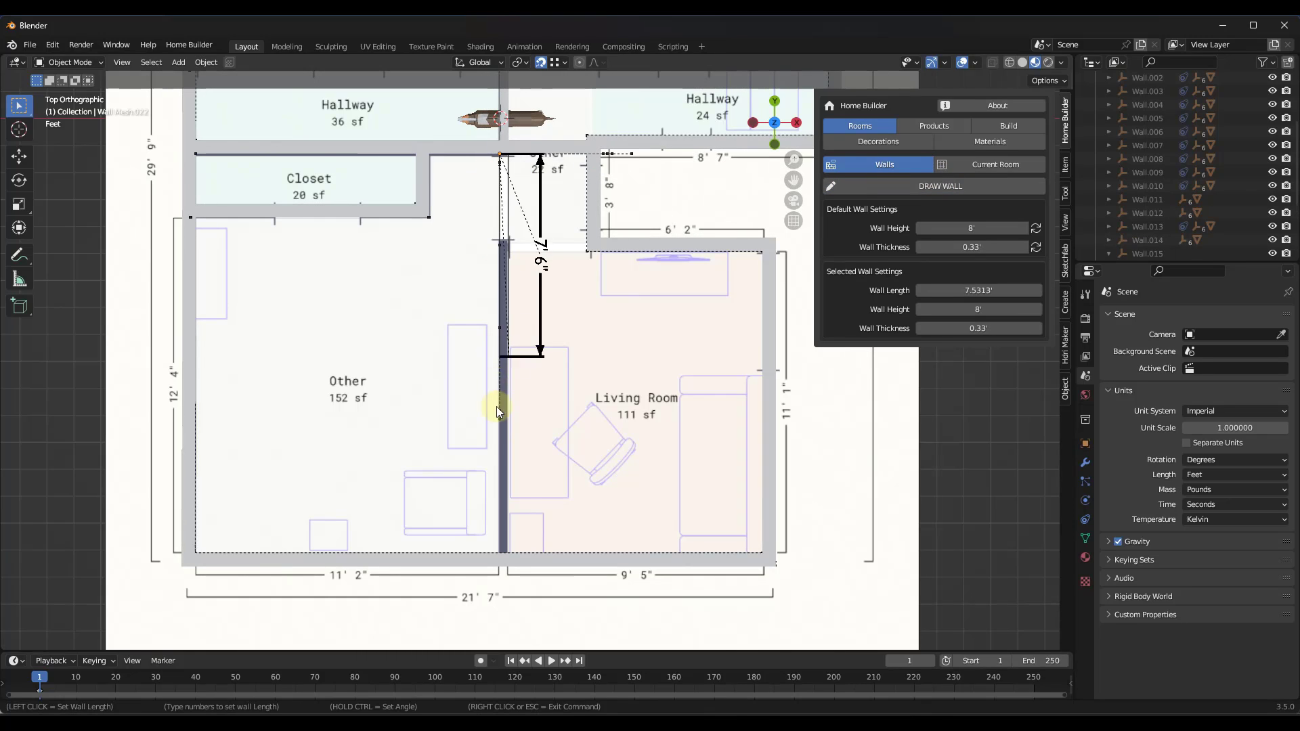
click(496, 557)
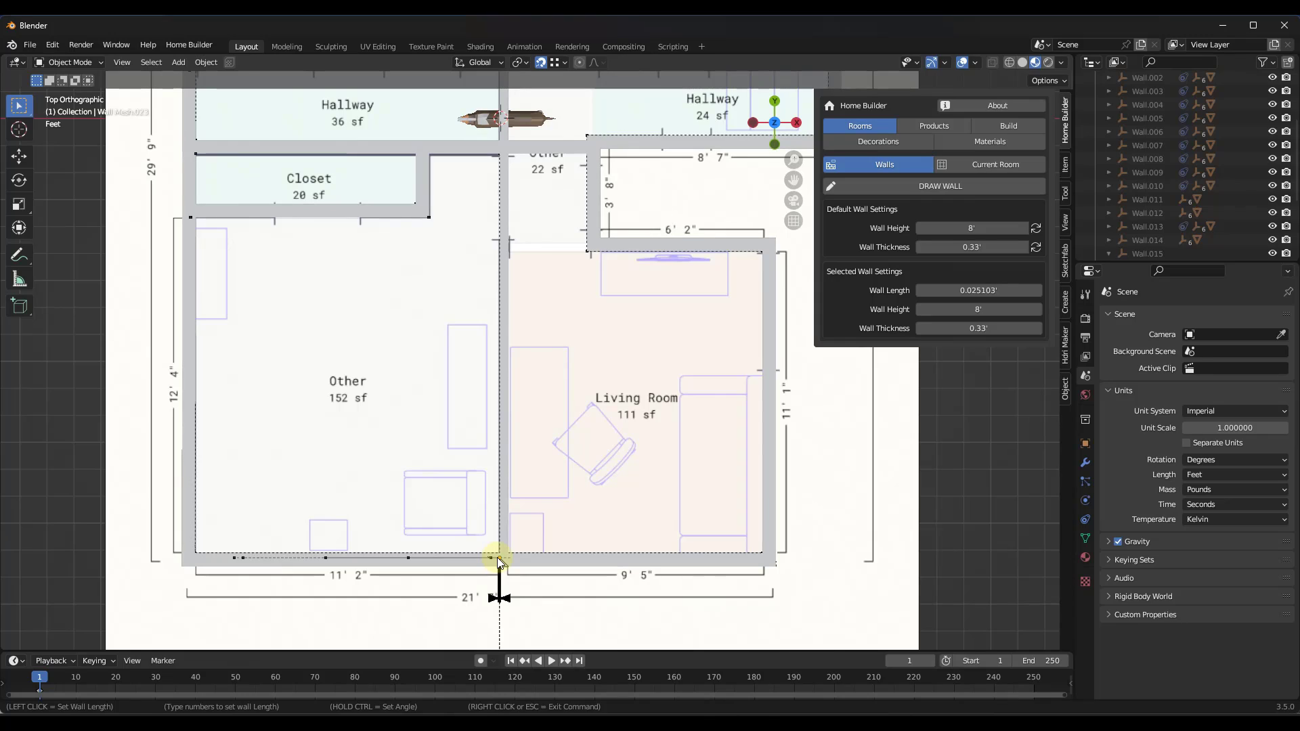
right_click(608, 251)
Step: Open the Doors and Windows product library in Home Builder
mouse_move(607, 251)
middle_down()
mouse_move(510, 249)
mouse_move(605, 266)
middle_up()
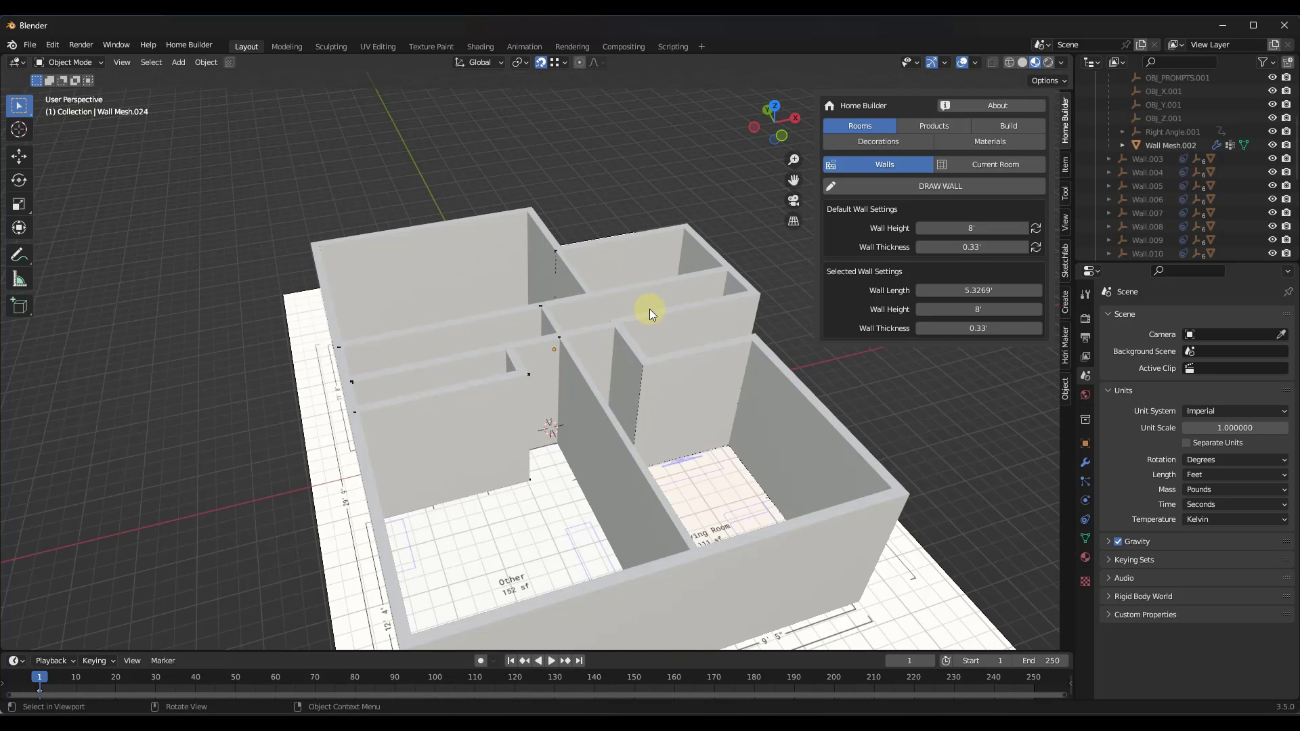
middle_drag(647, 307, 584, 395)
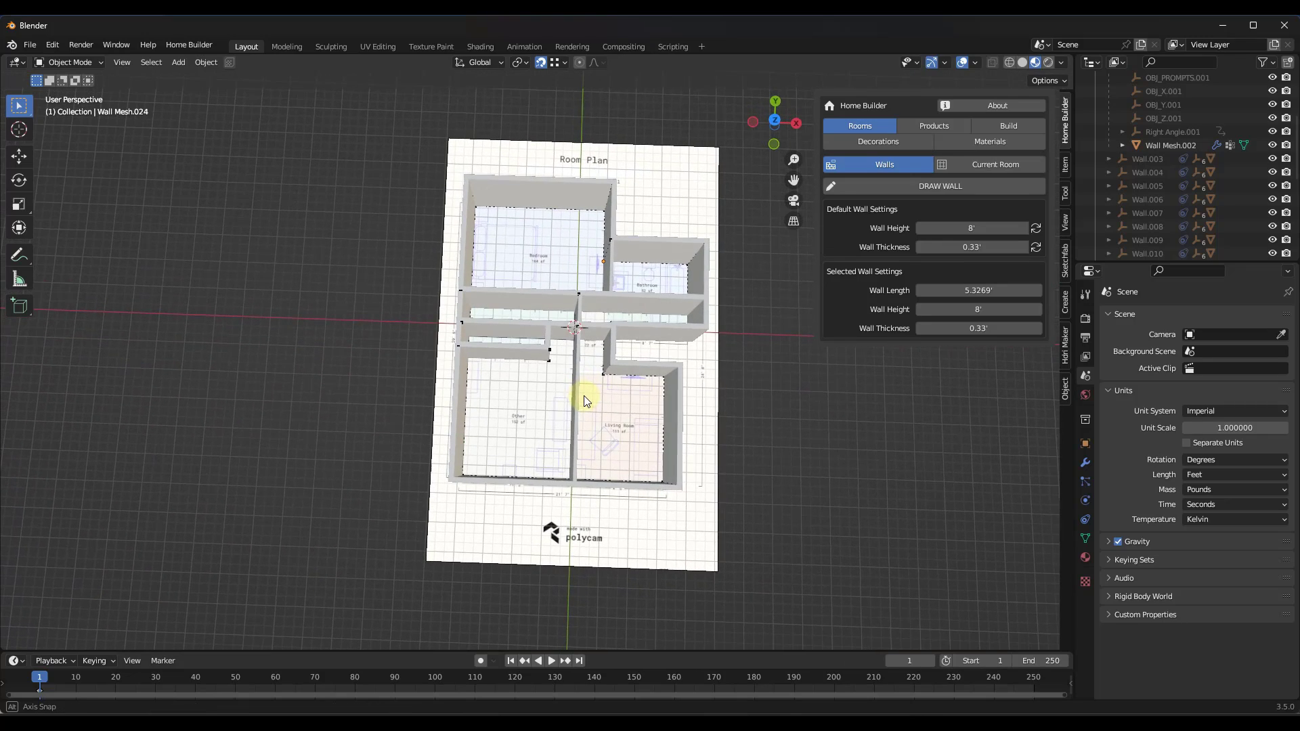
click(776, 120)
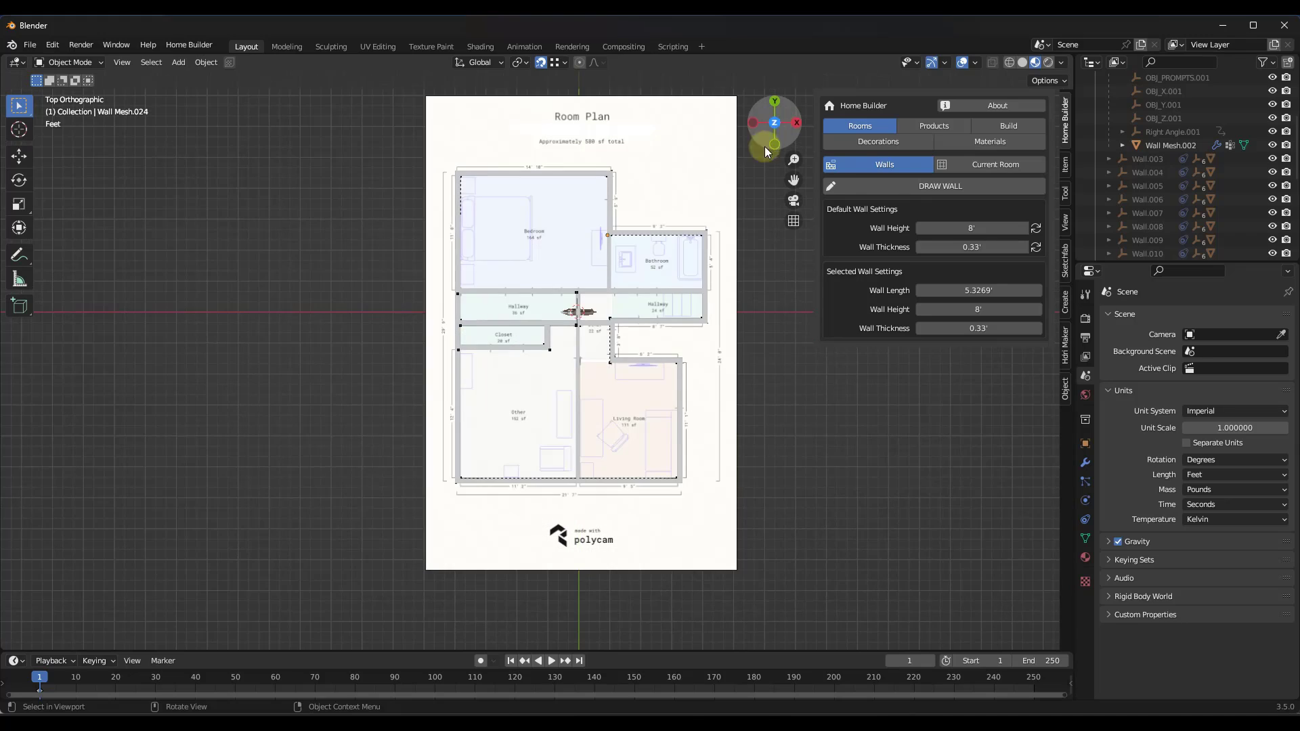
scroll(505, 302, up, 4)
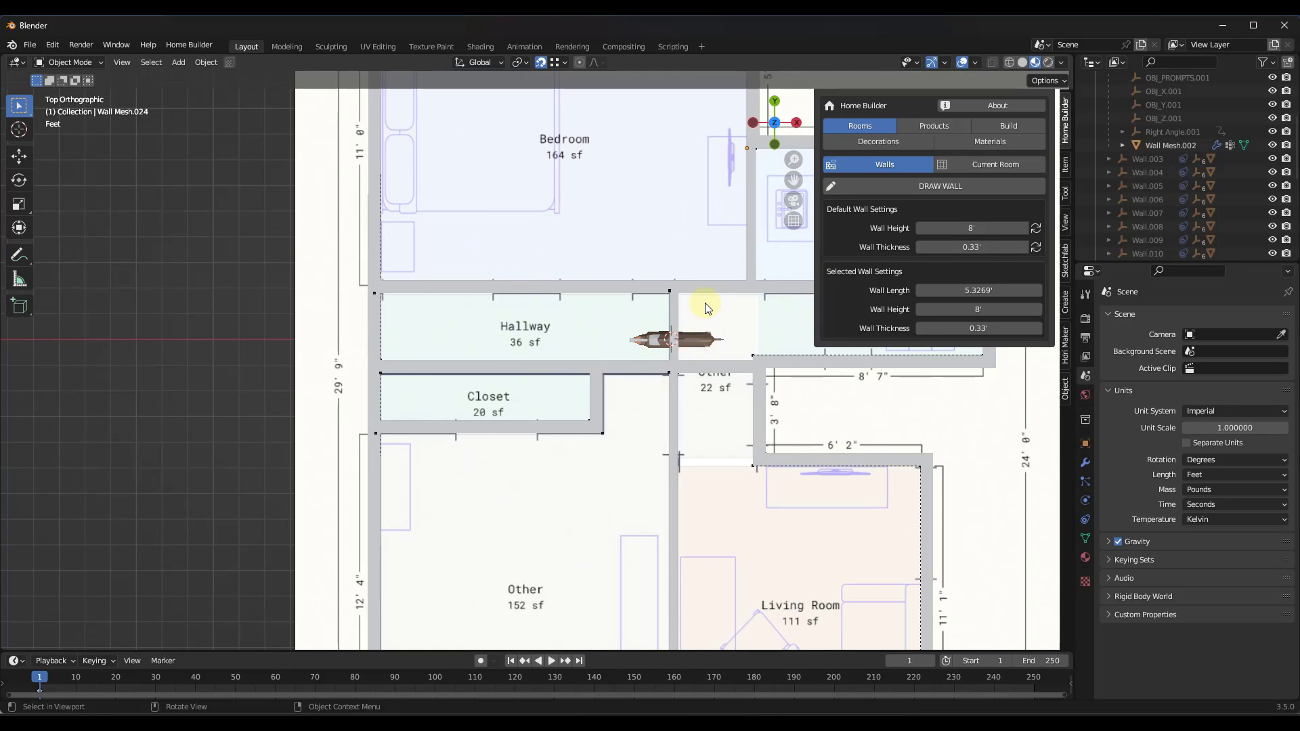
click(927, 124)
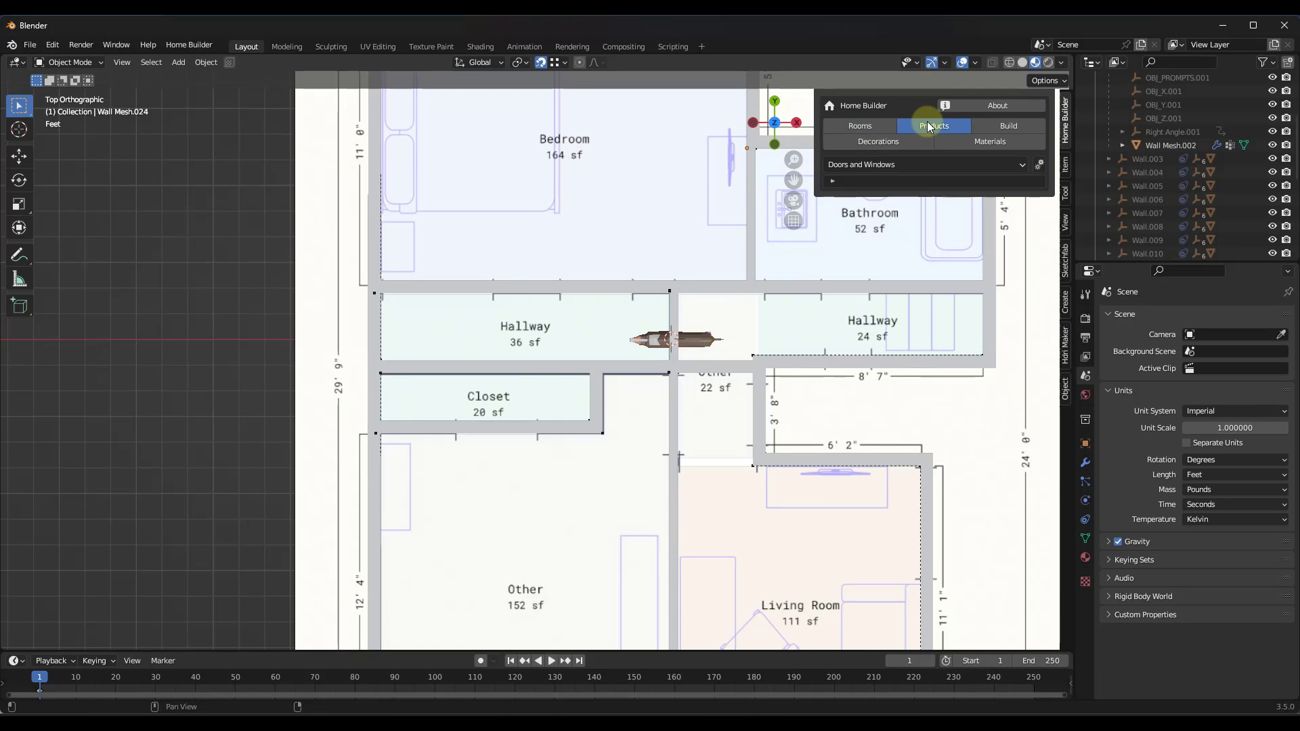
click(832, 182)
click(903, 167)
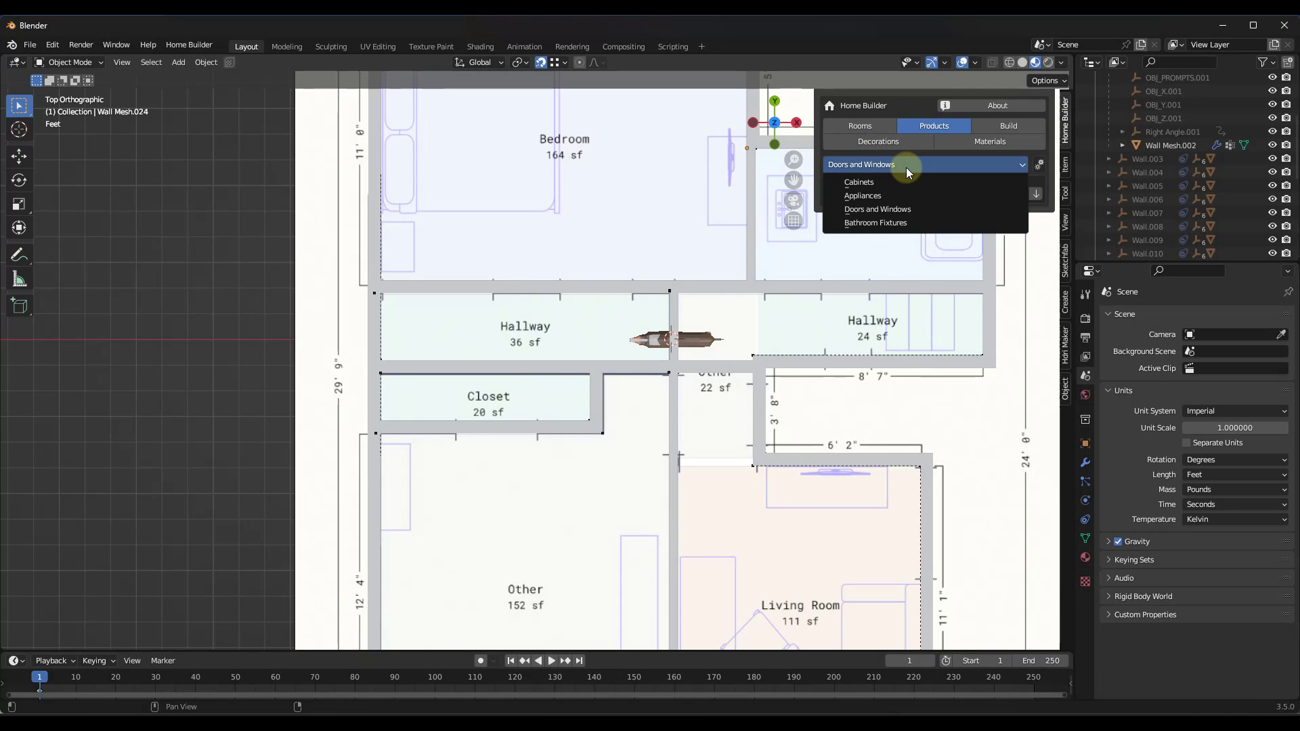
click(886, 207)
Step: Place a double door in the closet wall facing the 152 sf room
scroll(679, 312, down, 4)
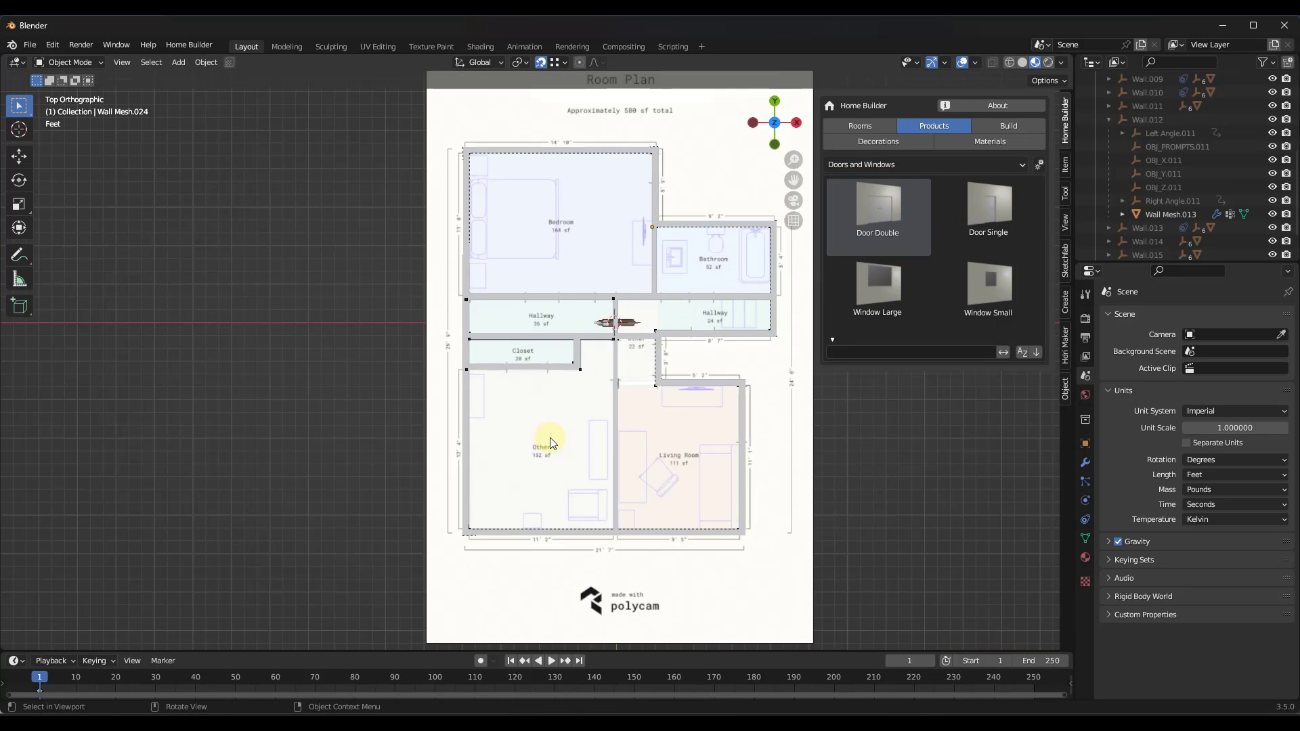
middle_drag(550, 438, 507, 390)
scroll(507, 390, up, 4)
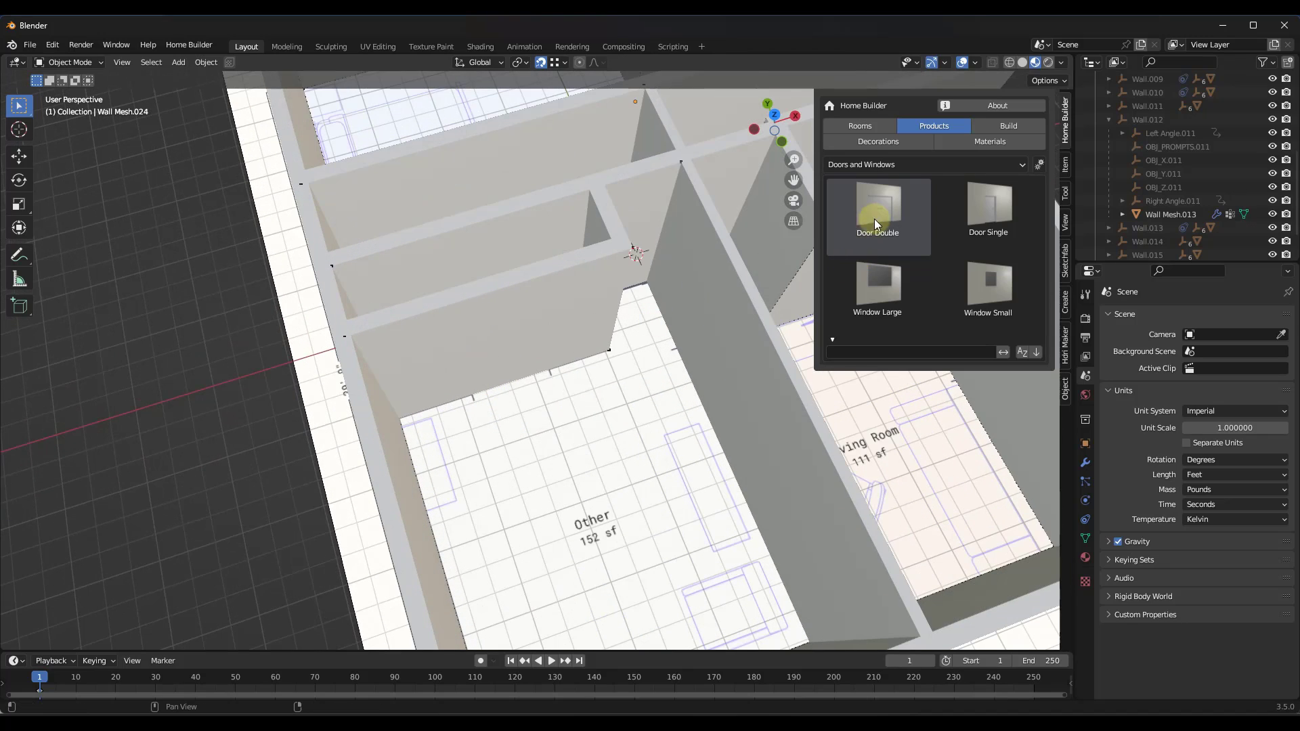
drag(888, 206, 426, 394)
middle_drag(478, 380, 496, 372)
scroll(504, 303, up, 5)
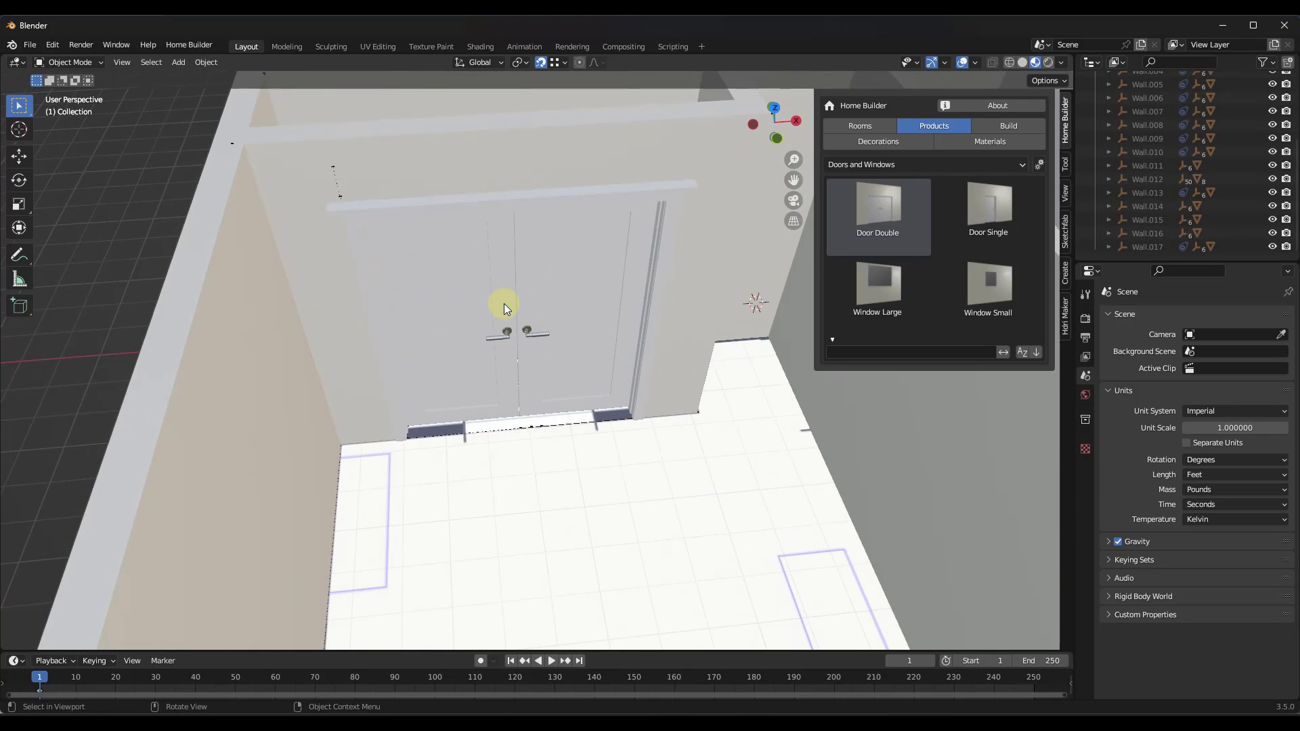
Step: Anchor the closet's double door at its center and set its width to 5.833'
click(504, 304)
click(545, 304)
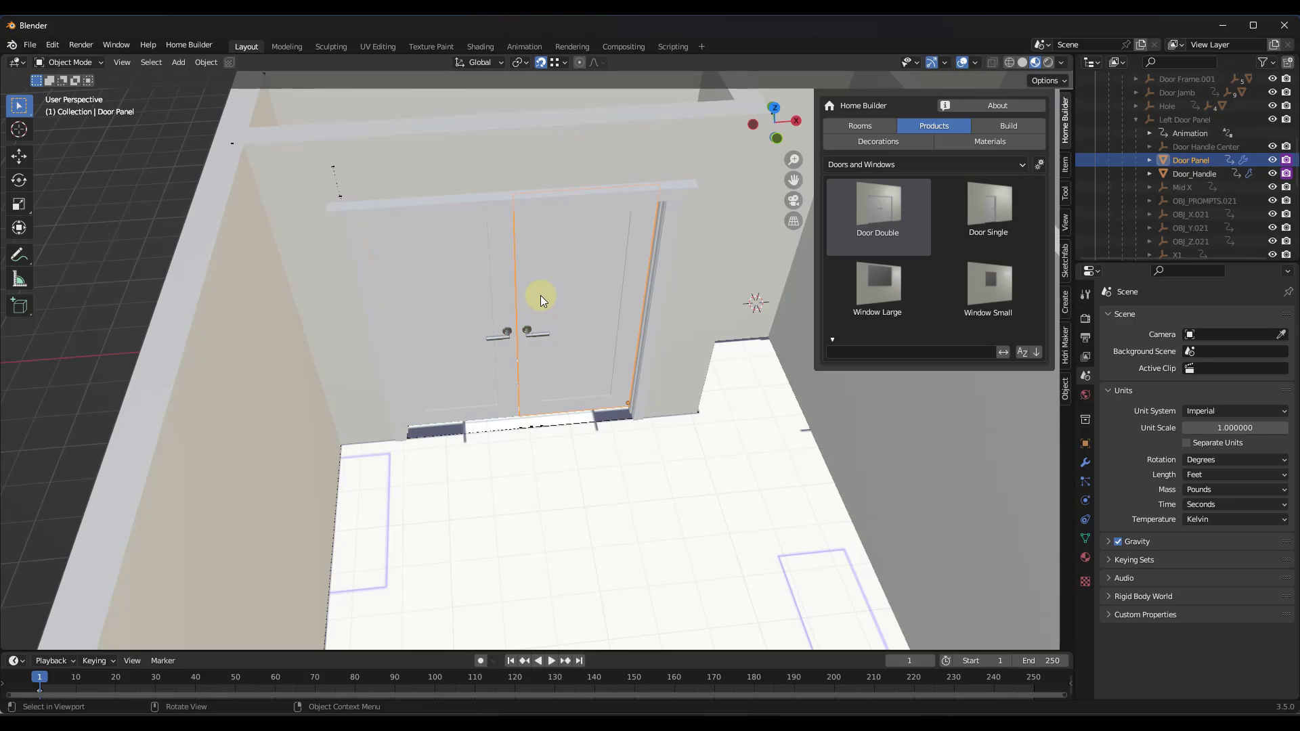
click(515, 202)
right_click(515, 201)
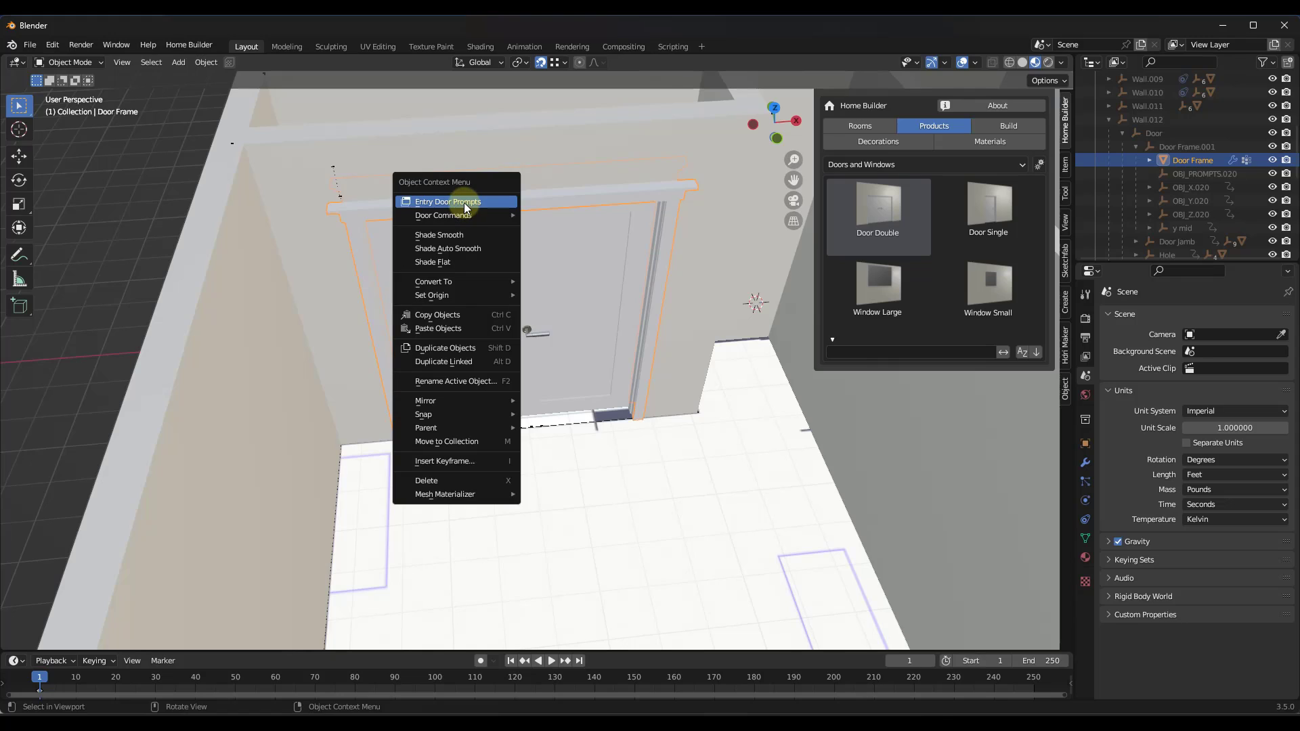
click(464, 203)
drag(468, 207, 875, 175)
drag(921, 195, 596, 377)
click(911, 248)
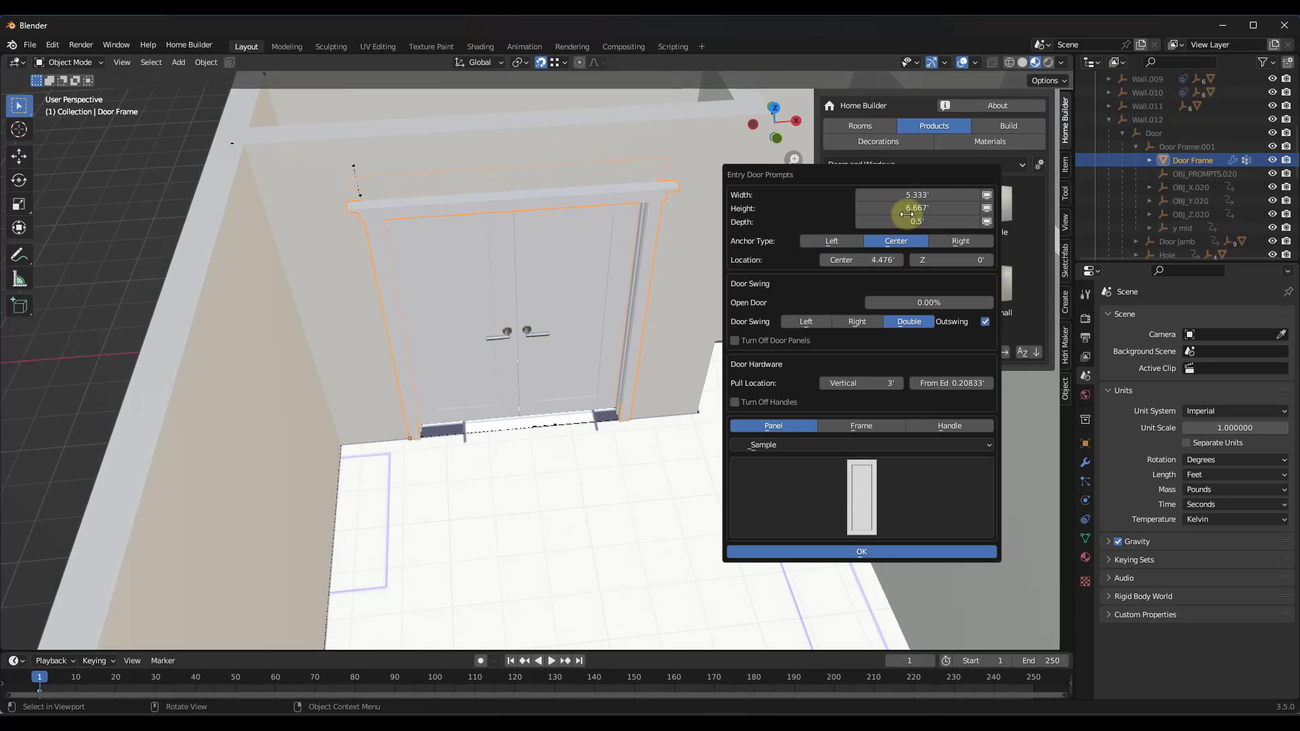
drag(909, 200, 618, 368)
Step: Give the closet's double door the Slab panel style and turn off its handles
click(869, 498)
click(848, 581)
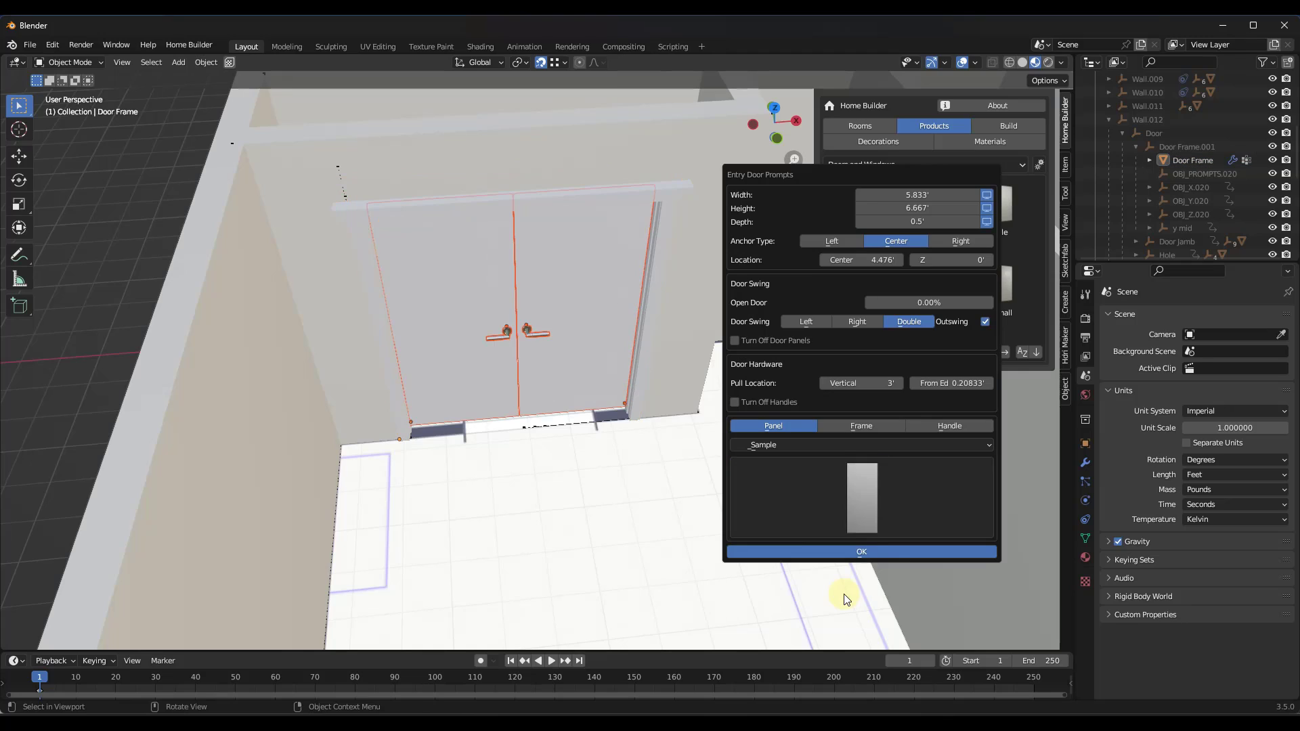
click(944, 425)
click(876, 493)
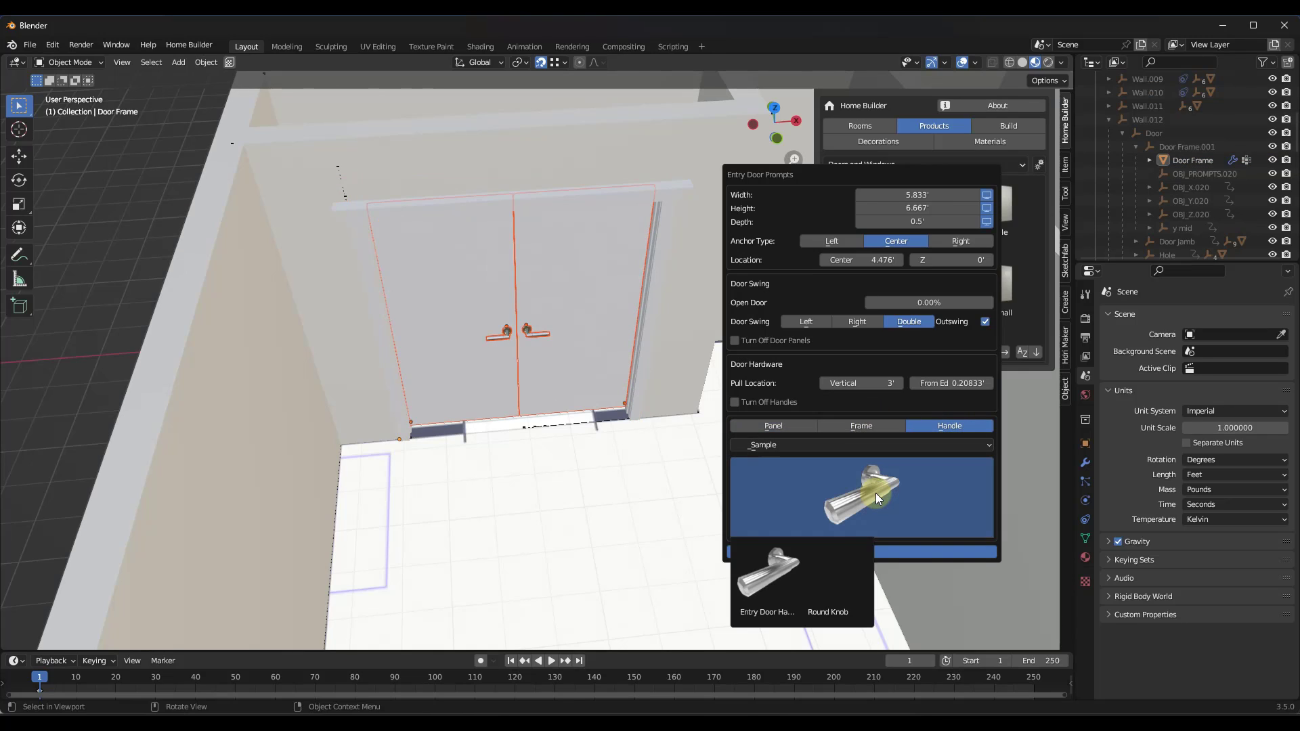
click(849, 447)
click(774, 404)
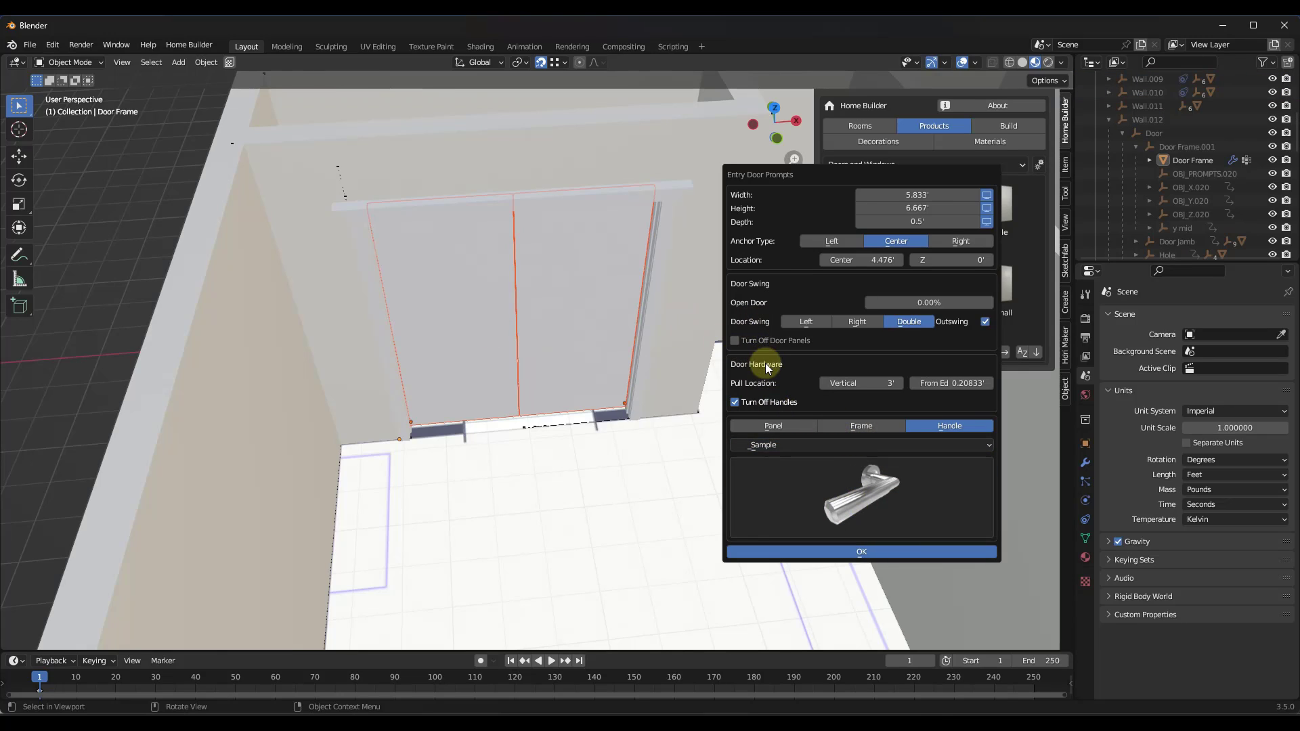
Step: Switch the closet door's frame to the plain square door frame style
click(753, 340)
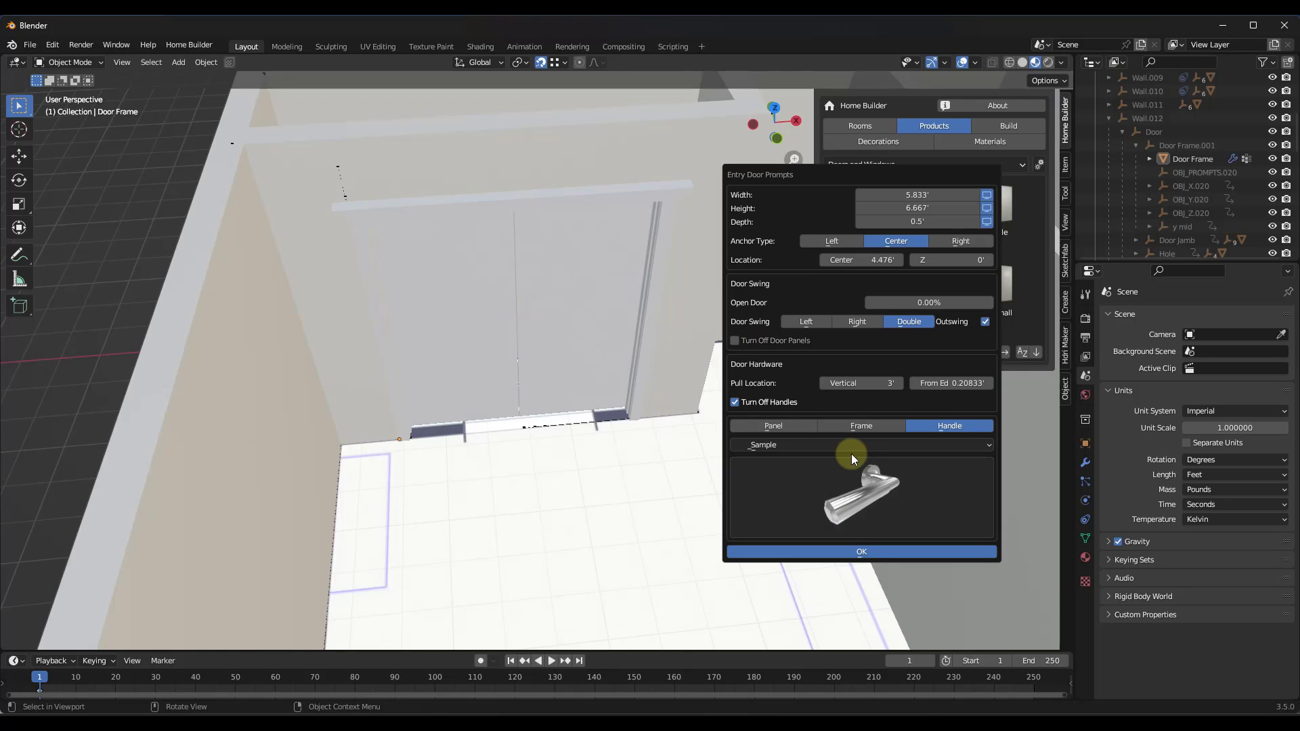
click(780, 426)
click(860, 482)
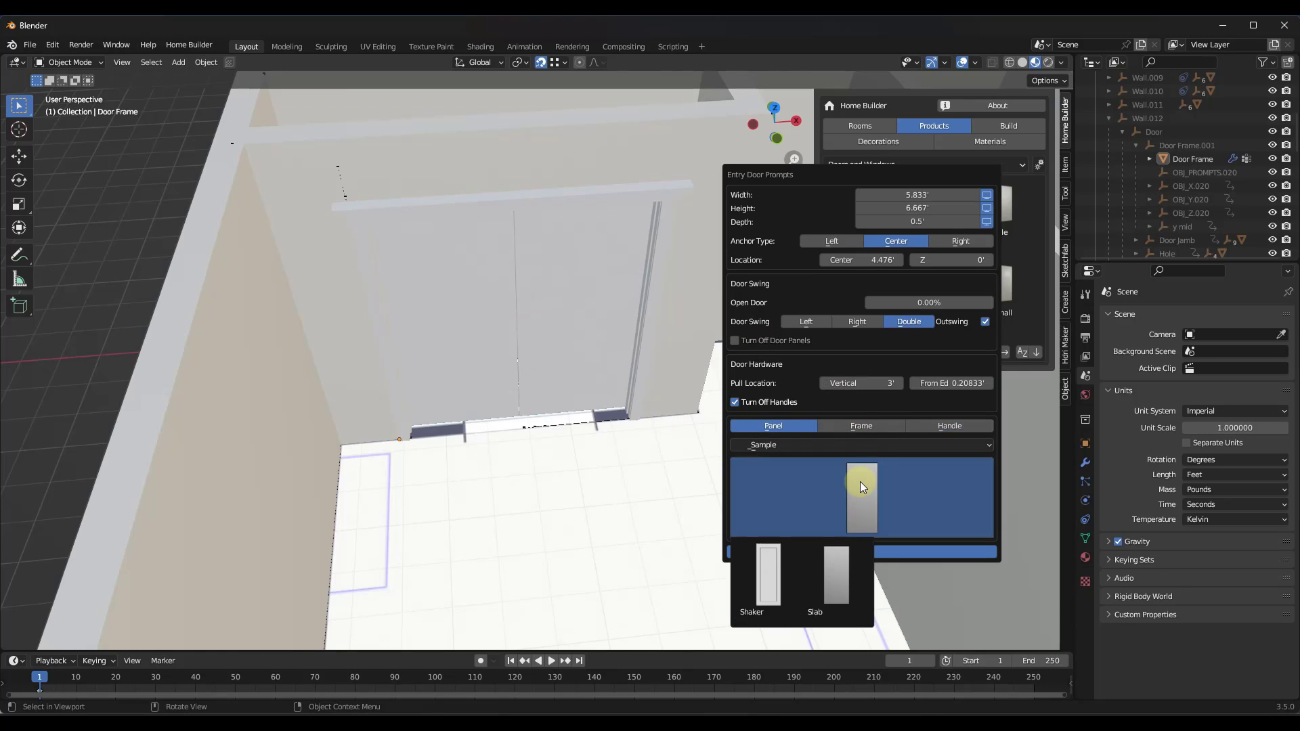
click(851, 426)
click(844, 471)
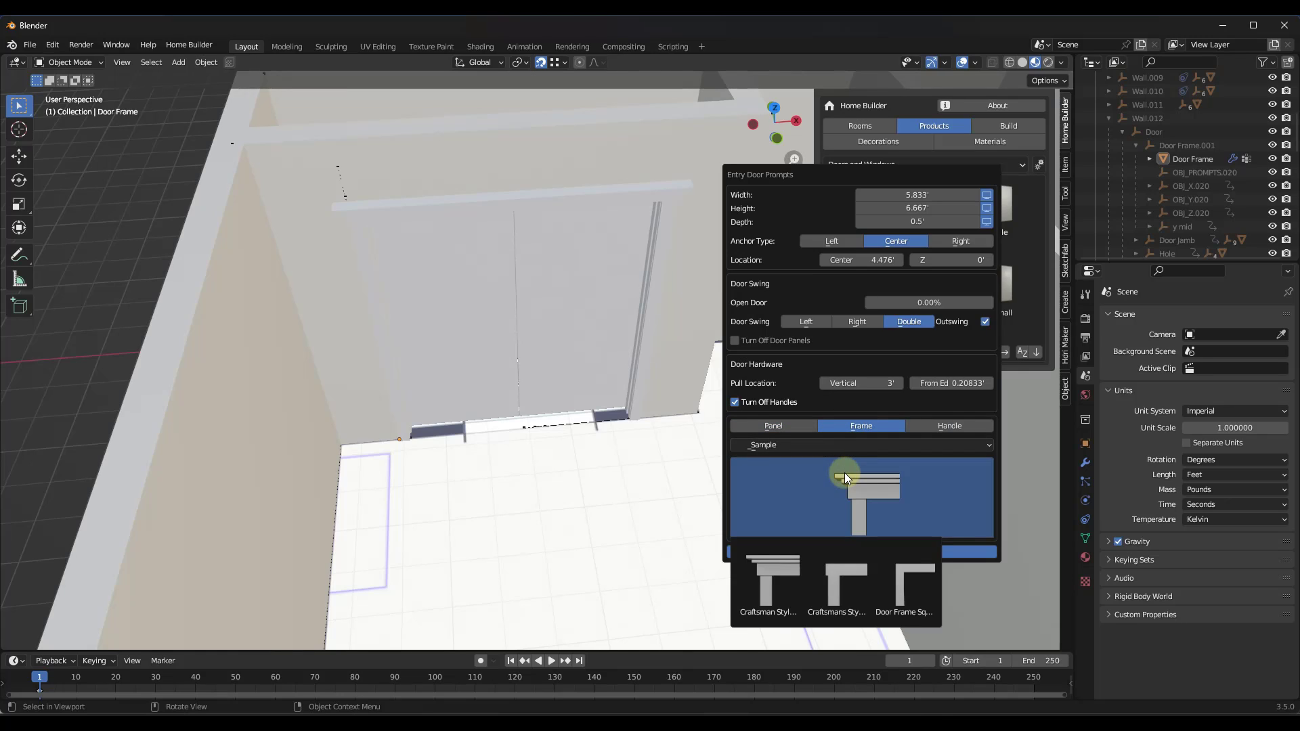
click(900, 581)
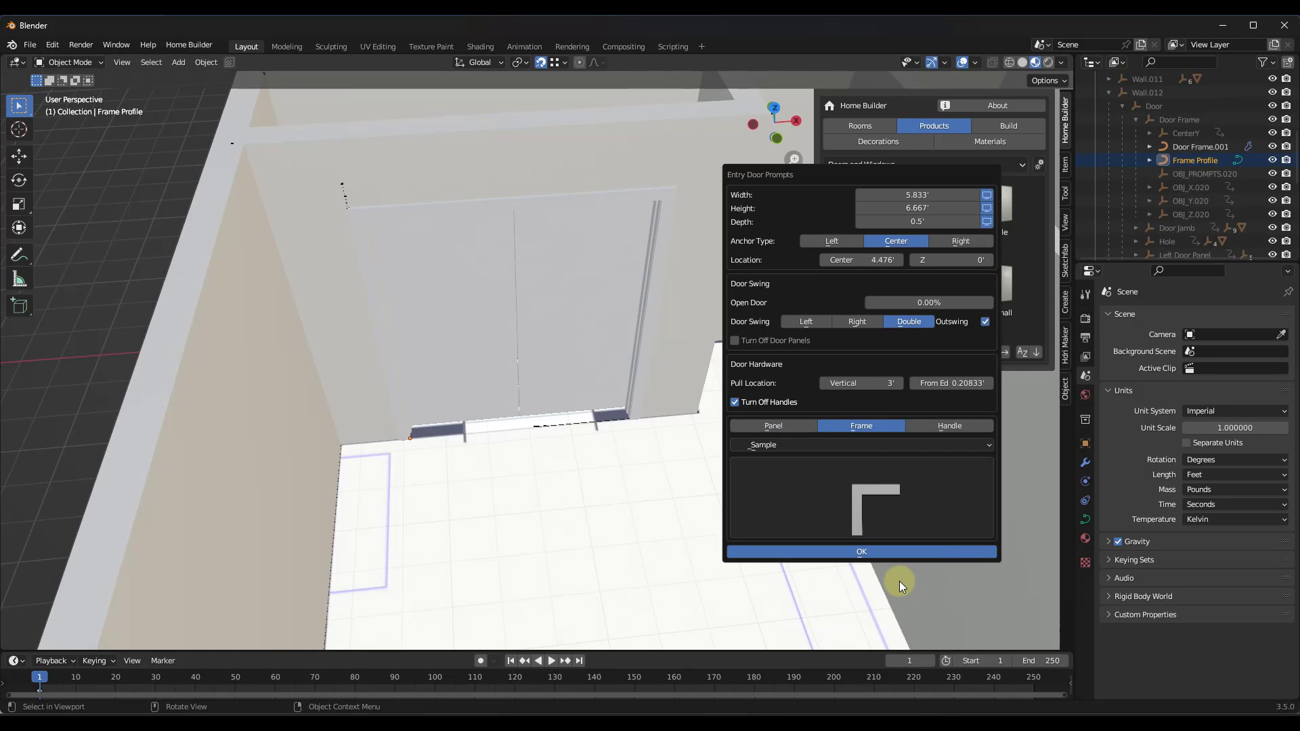
Step: Place a single door in the partition between the 152 sf room and the 22 sf area, close to the hallway wall
mouse_move(511, 263)
middle_down()
mouse_move(612, 344)
mouse_move(422, 235)
middle_up()
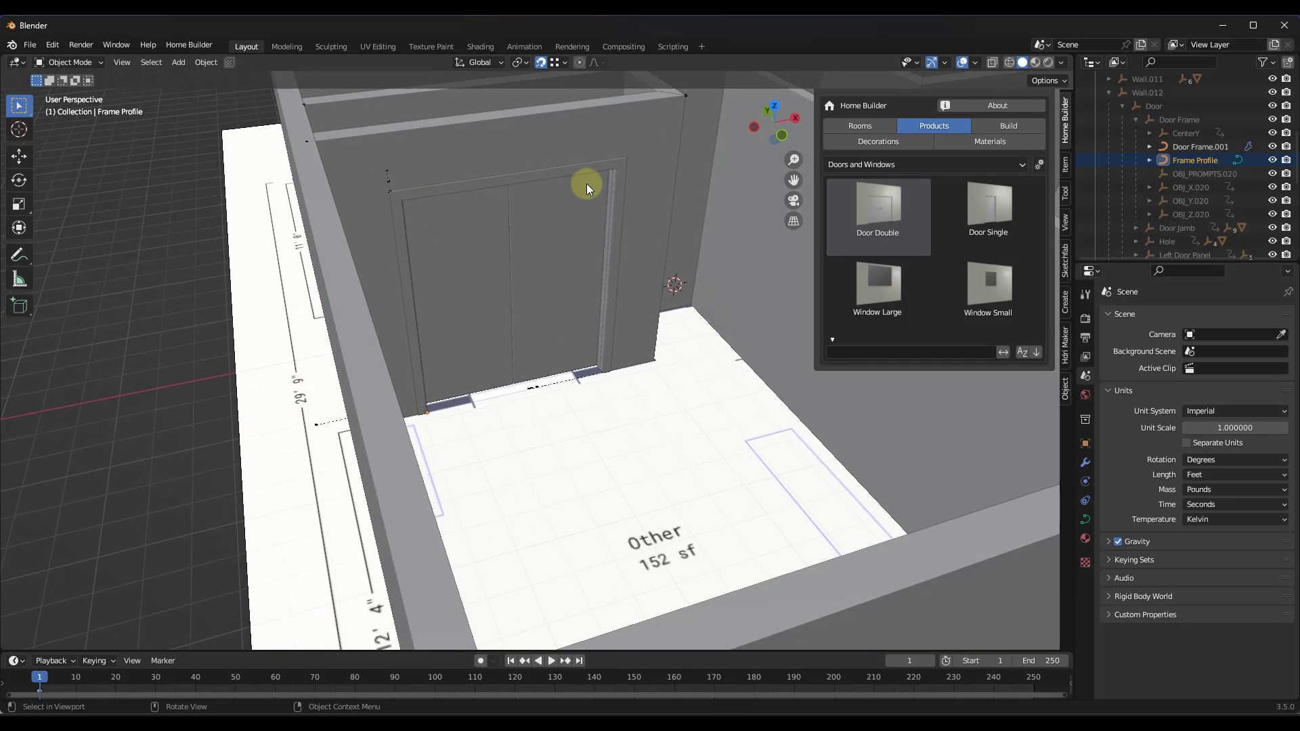
scroll(495, 451, down, 5)
scroll(668, 287, up, 5)
middle_drag(667, 287, 813, 278)
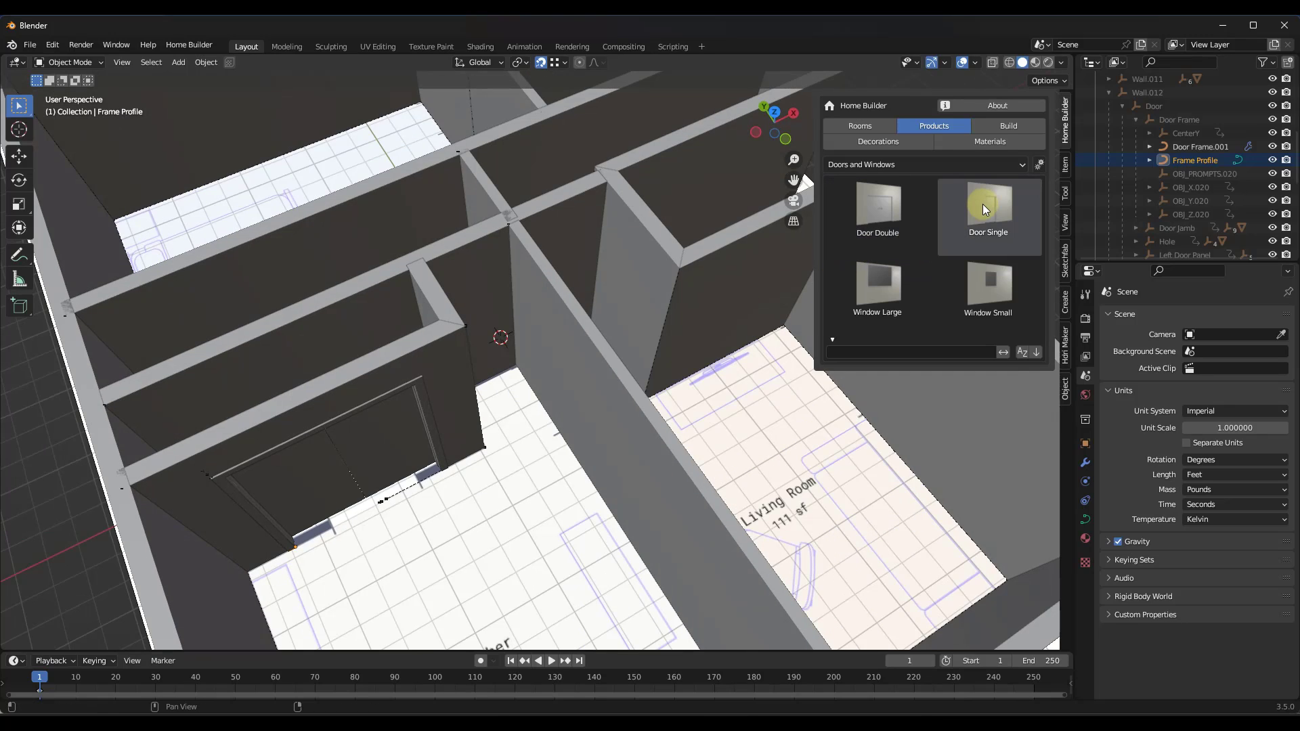
drag(985, 210, 518, 300)
scroll(593, 339, down, 3)
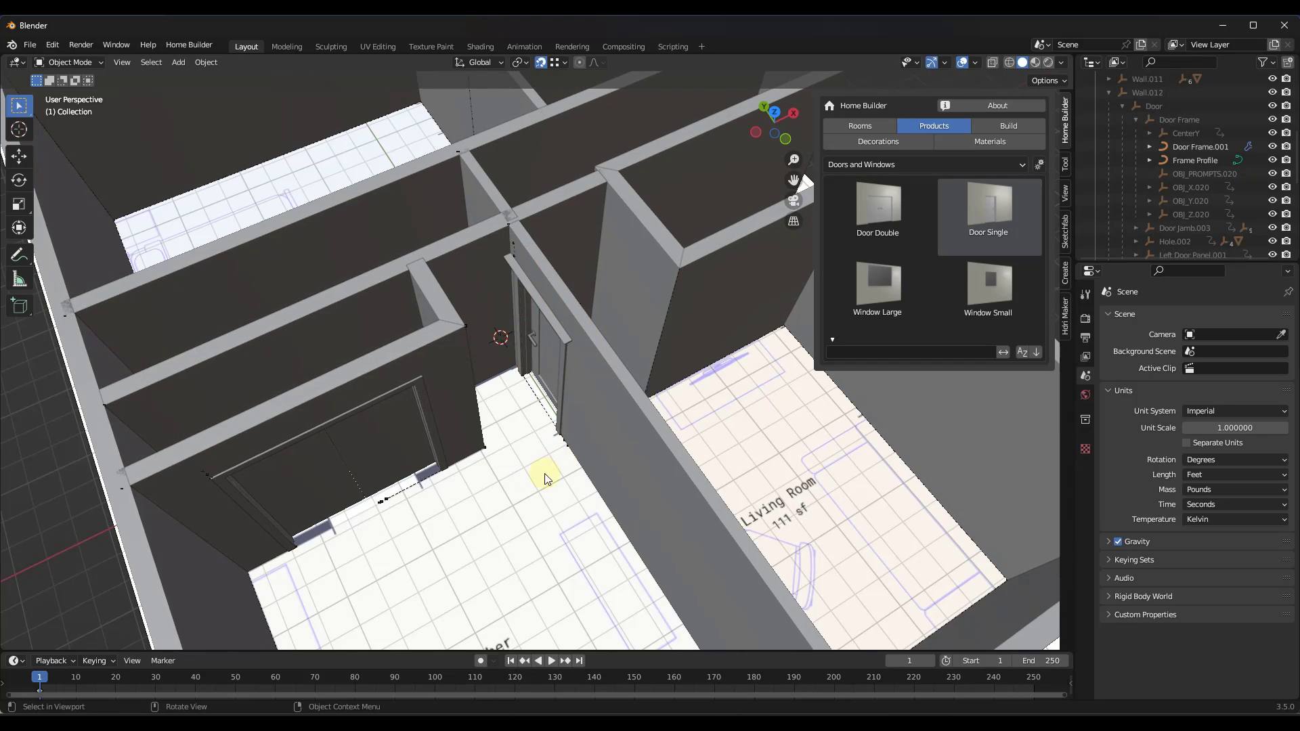
Step: Set the single door's depth to 0.25' and give it the square door frame style
middle_drag(545, 465, 673, 198)
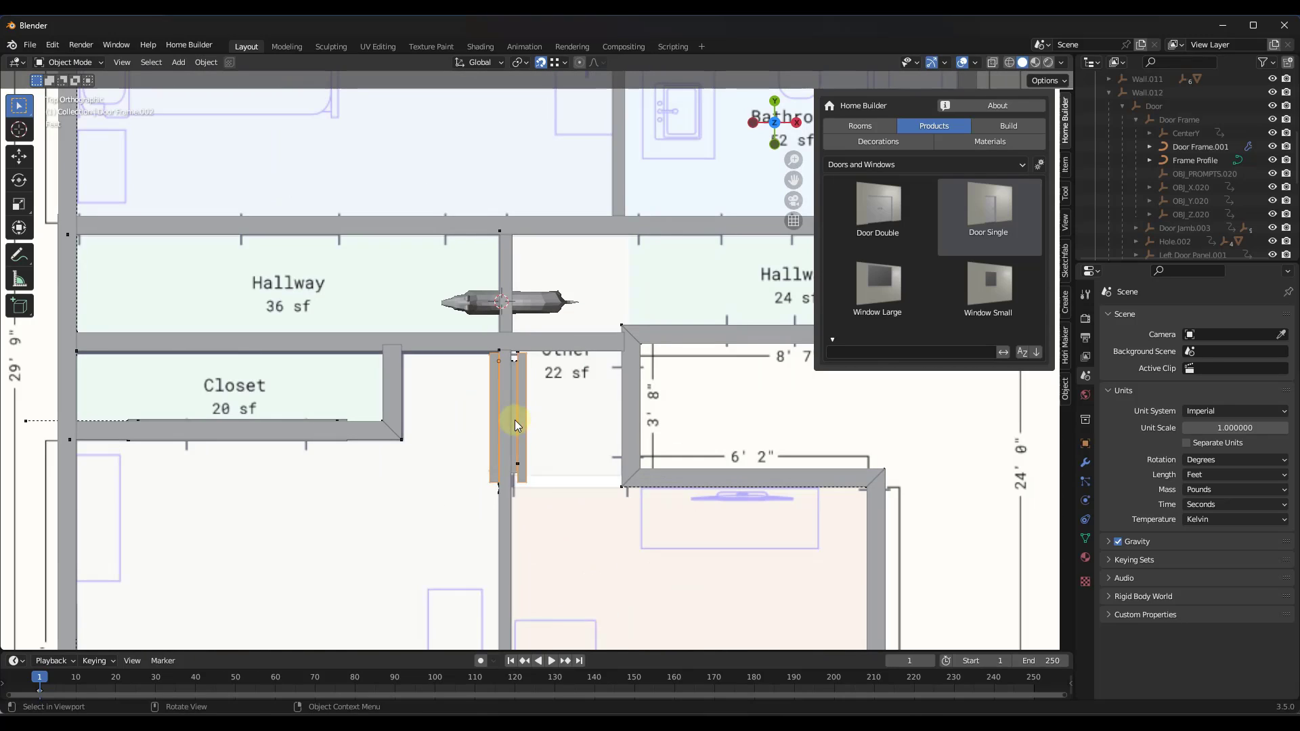
right_click(506, 404)
click(508, 419)
drag(630, 272, 807, 190)
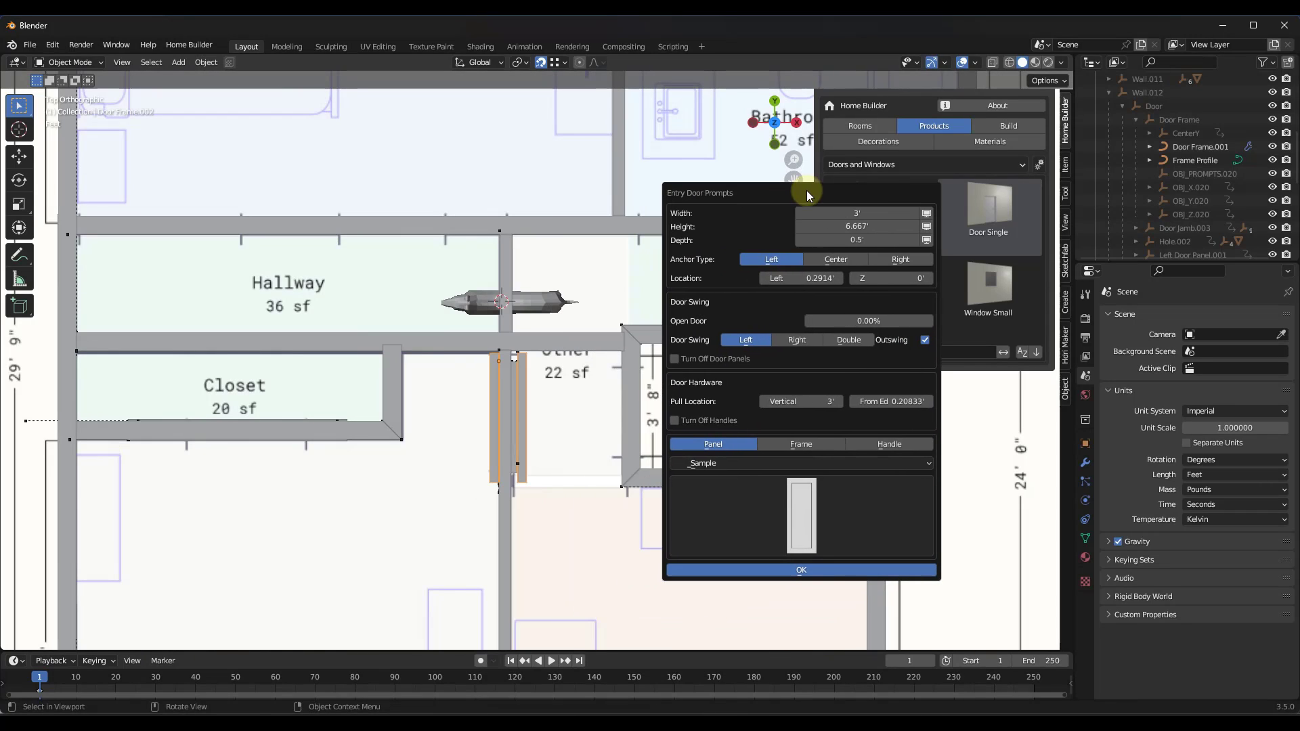
drag(833, 240, 536, 411)
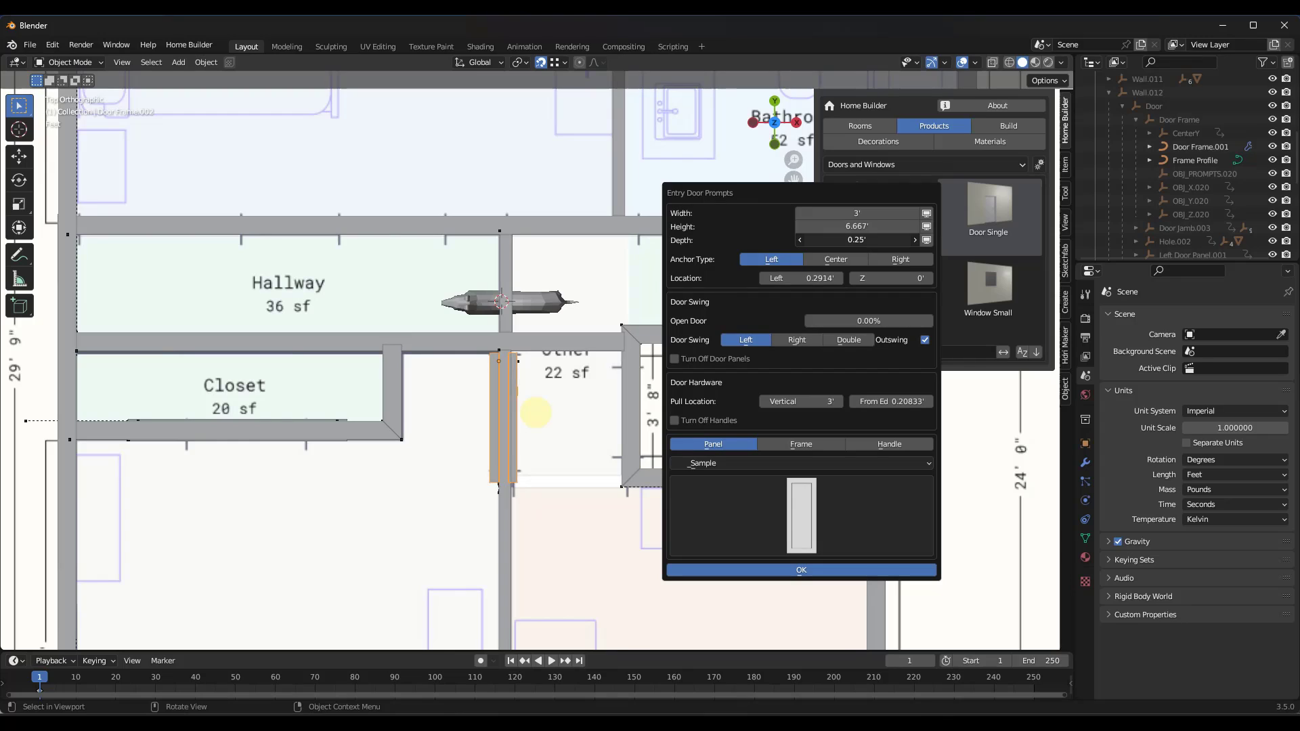
click(808, 445)
click(808, 509)
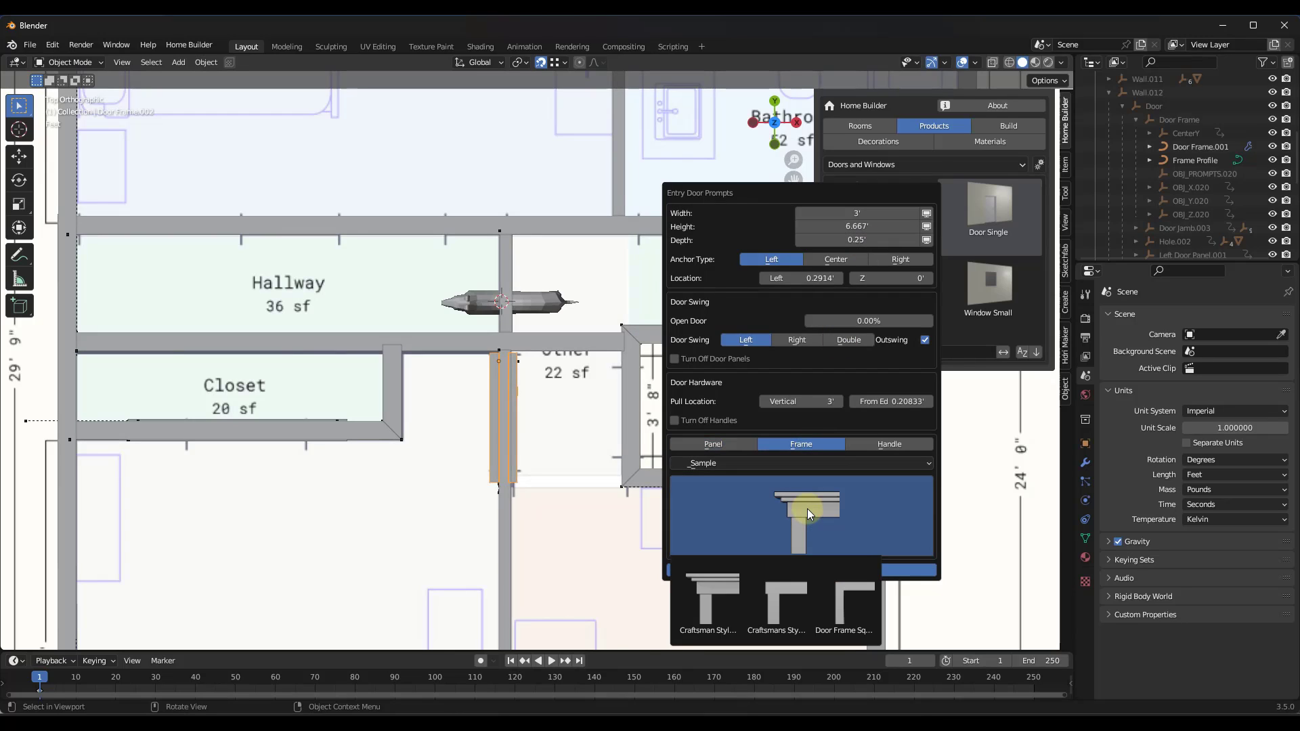
click(836, 601)
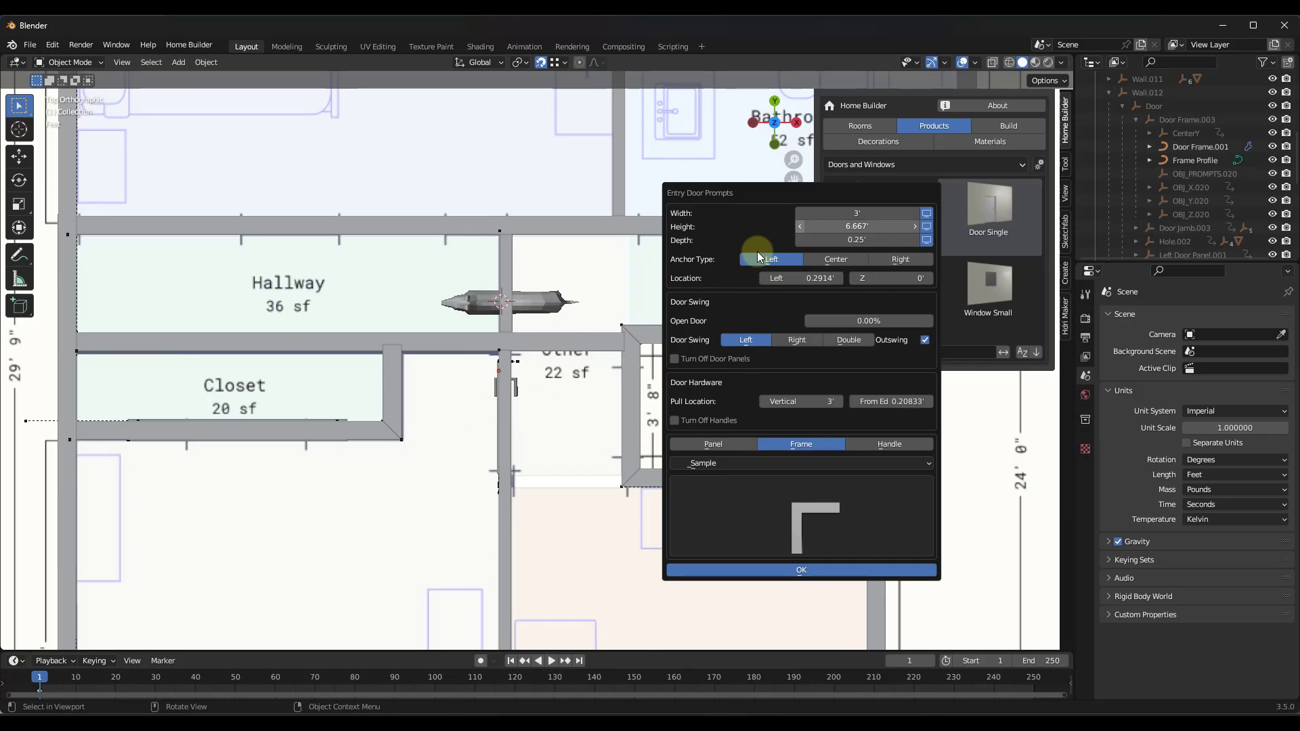
Step: Set the width of the single door between the 152 sf room and the 22 sf area to 2.667'
middle_drag(448, 493, 547, 265)
right_click(546, 264)
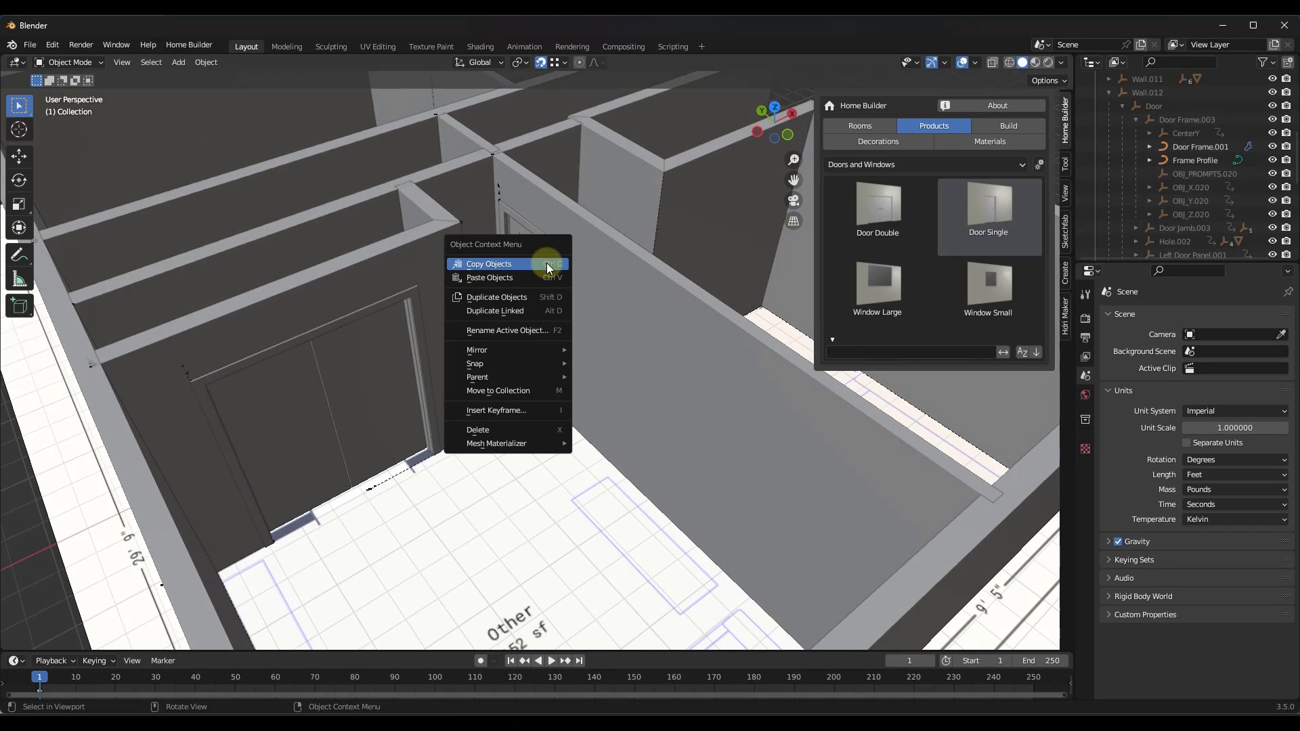
right_click(517, 222)
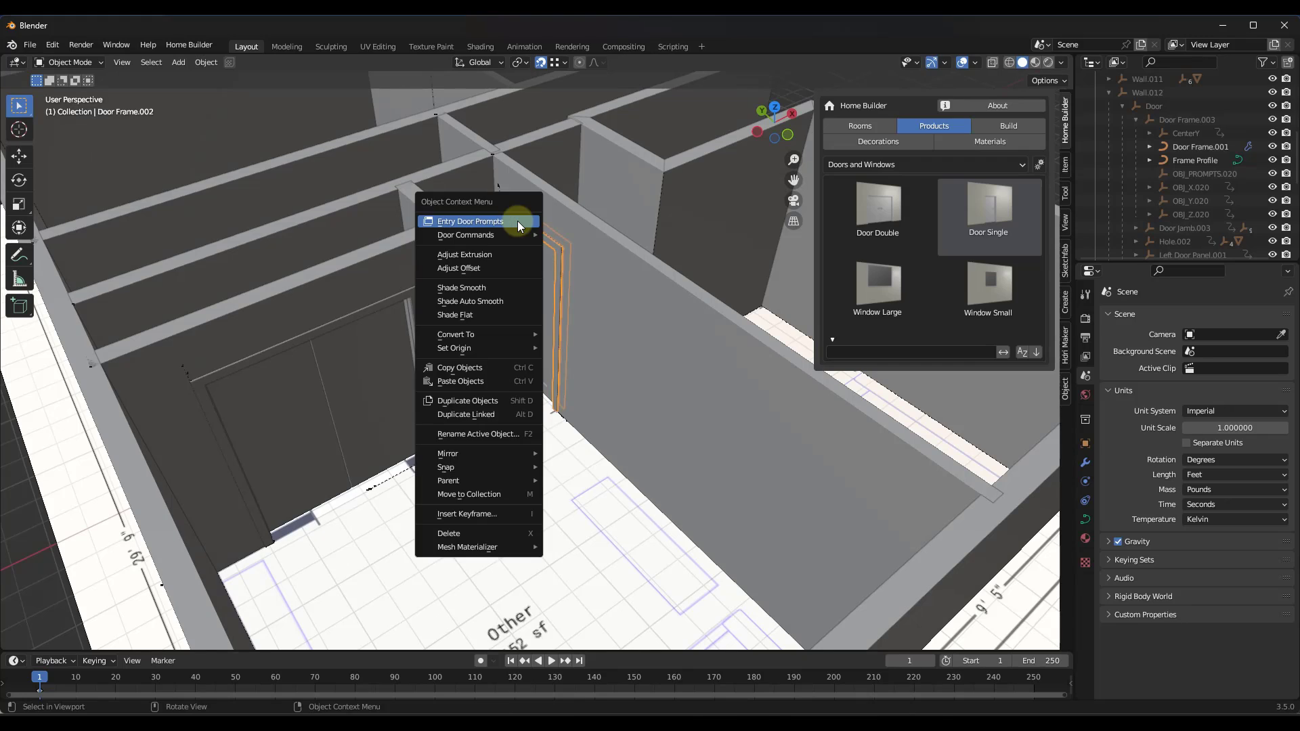
click(517, 220)
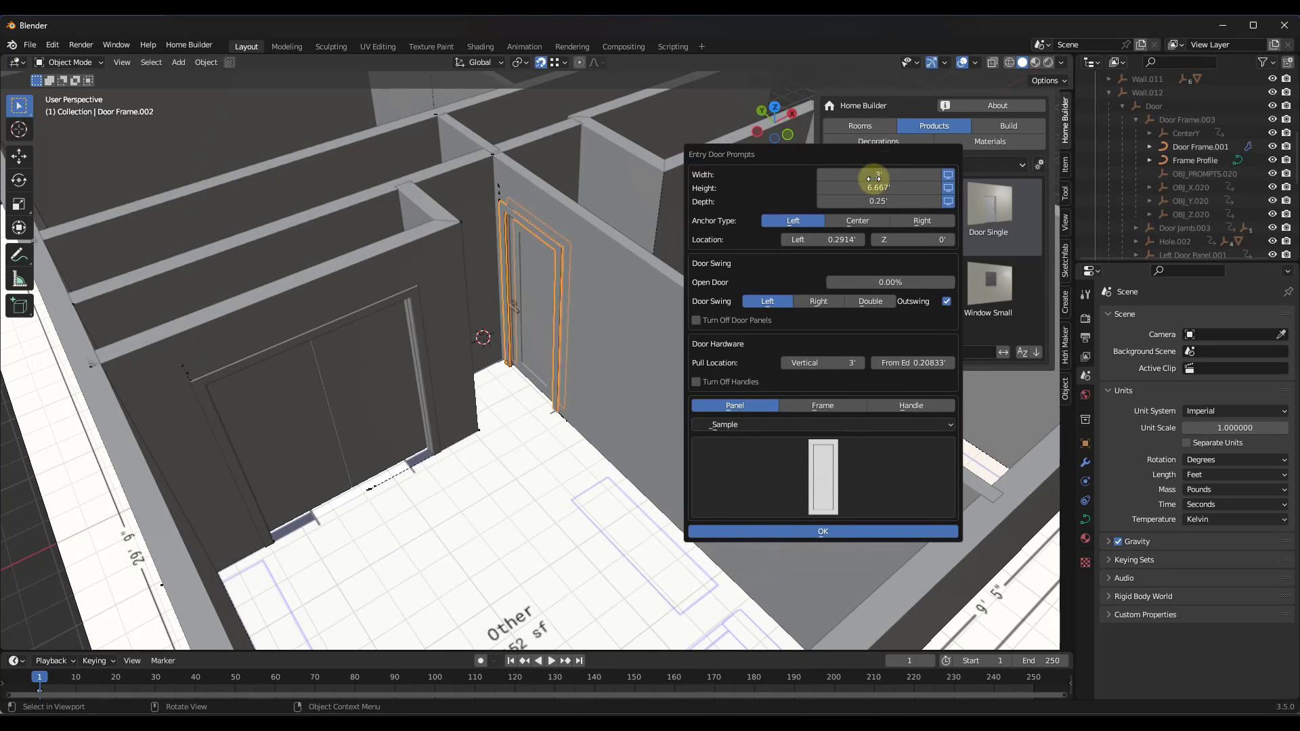
click(822, 174)
click(822, 176)
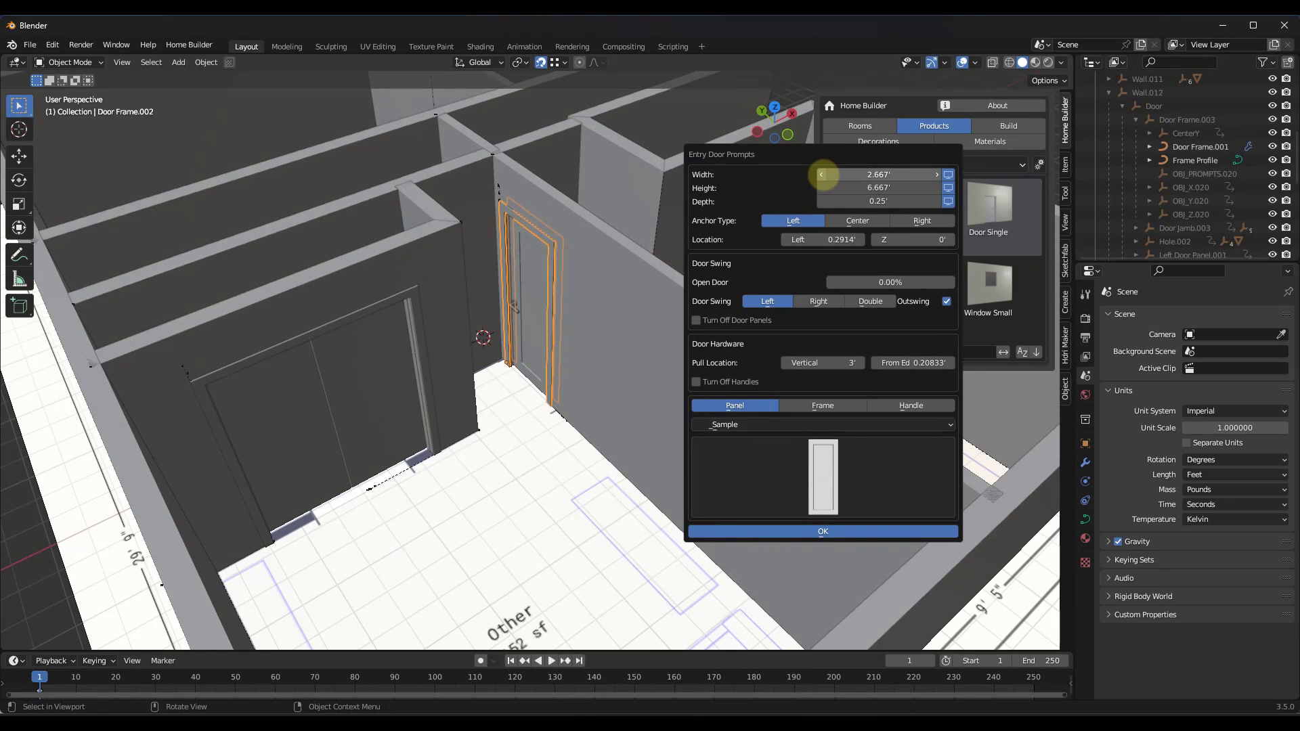
click(812, 533)
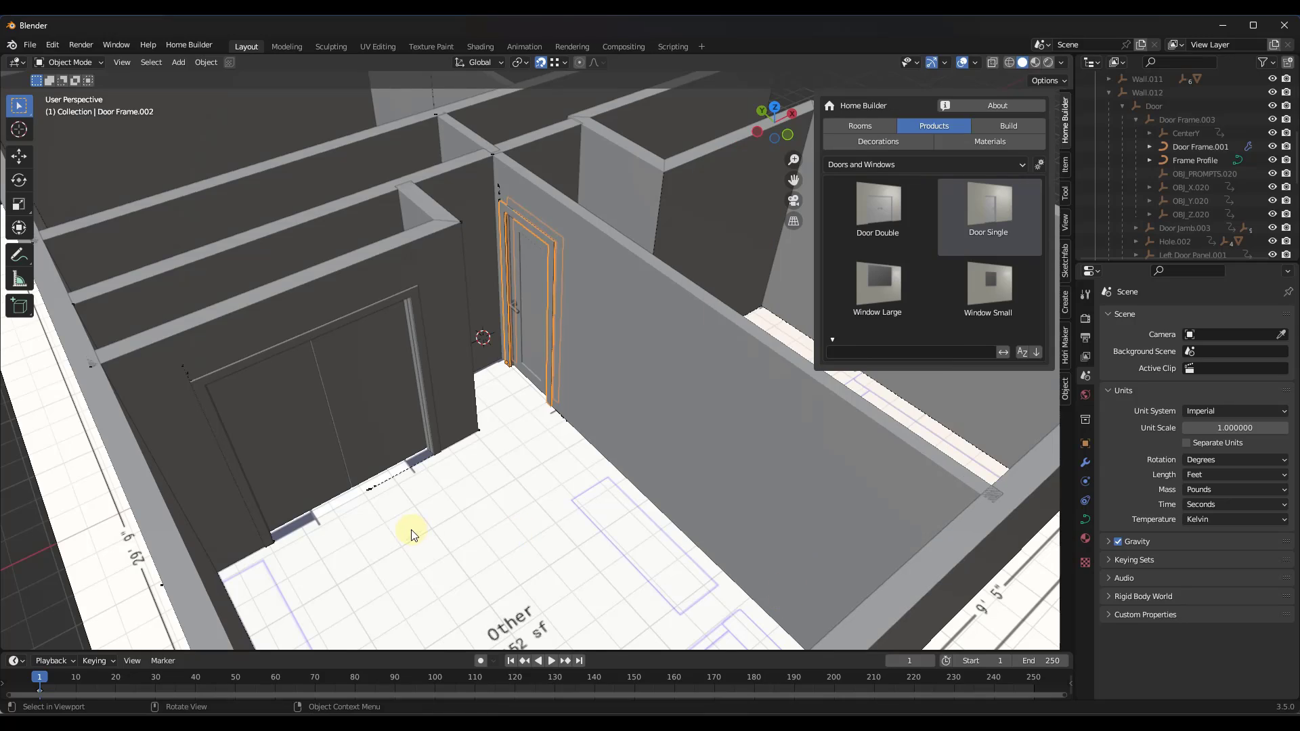
Step: Draw a short wall closing the 22 sf area's open side toward the living room, from the partition to the neighbouring room's corner
scroll(557, 453, down, 6)
middle_drag(558, 454, 501, 466)
scroll(499, 467, up, 6)
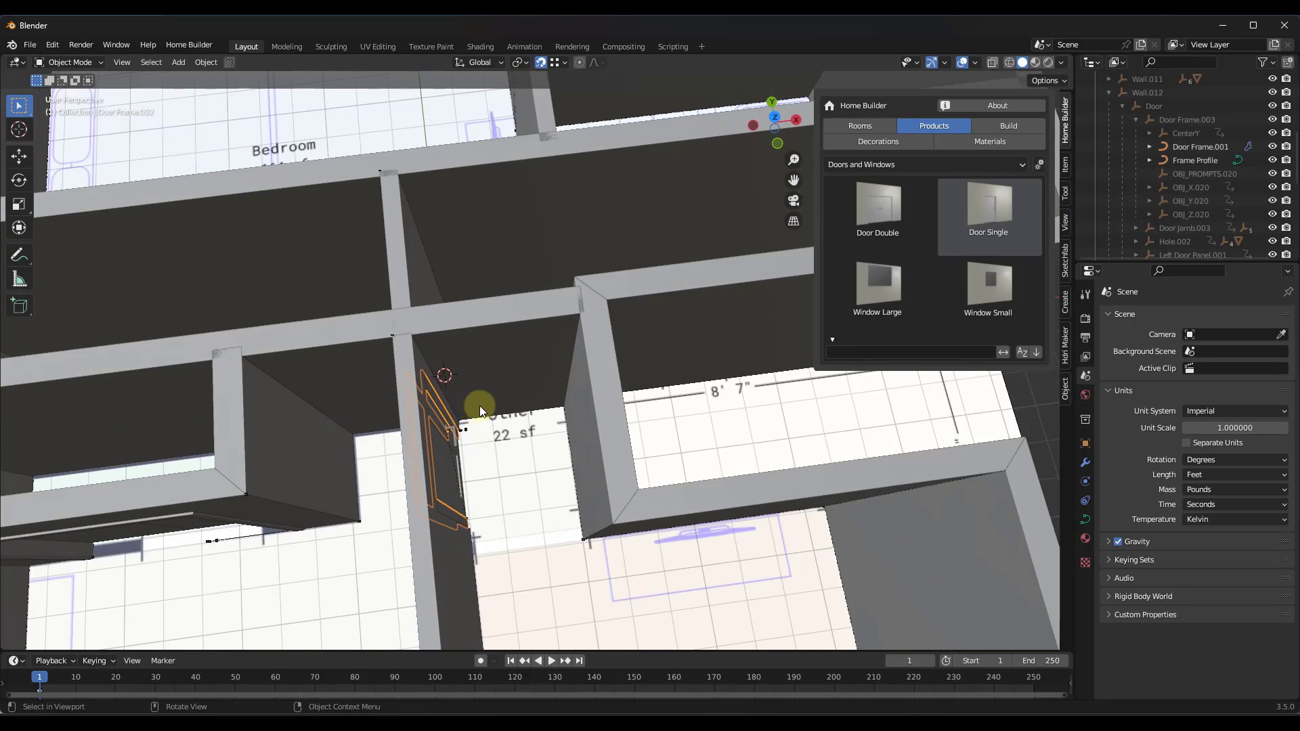
scroll(542, 522, up, 5)
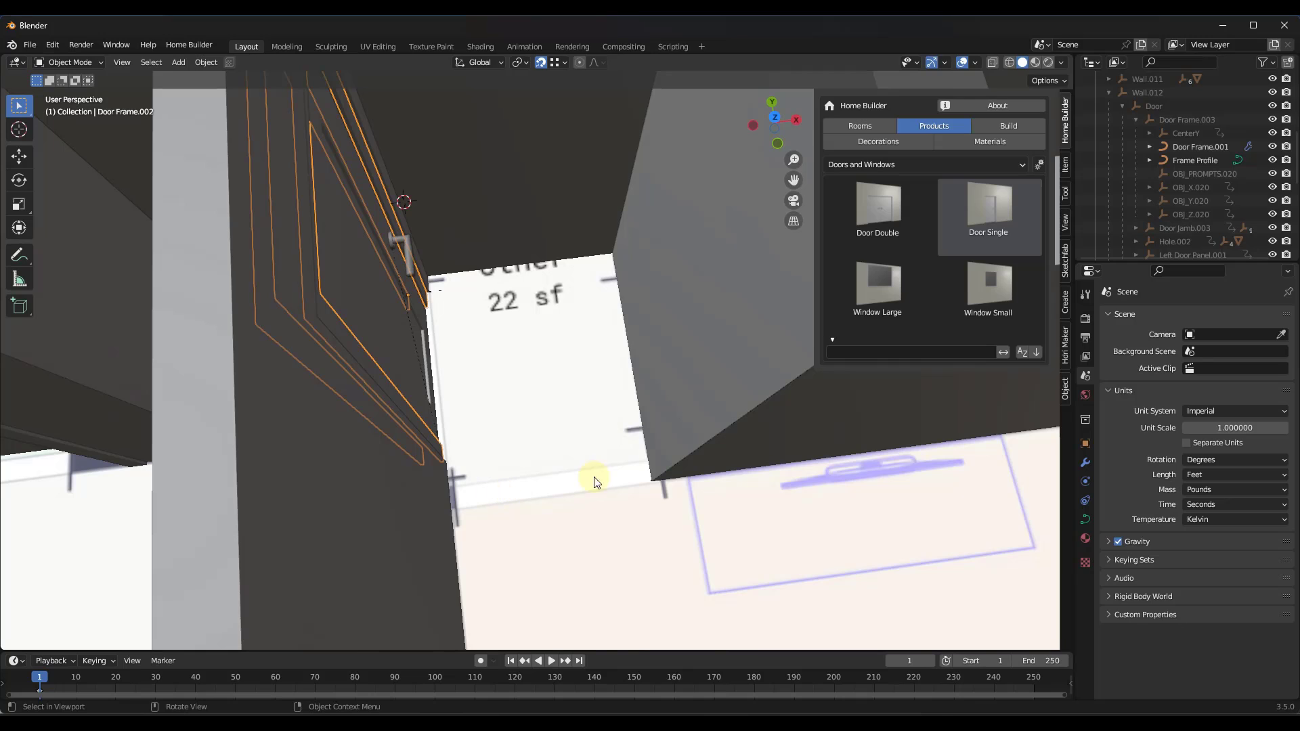
click(858, 126)
scroll(444, 509, down, 8)
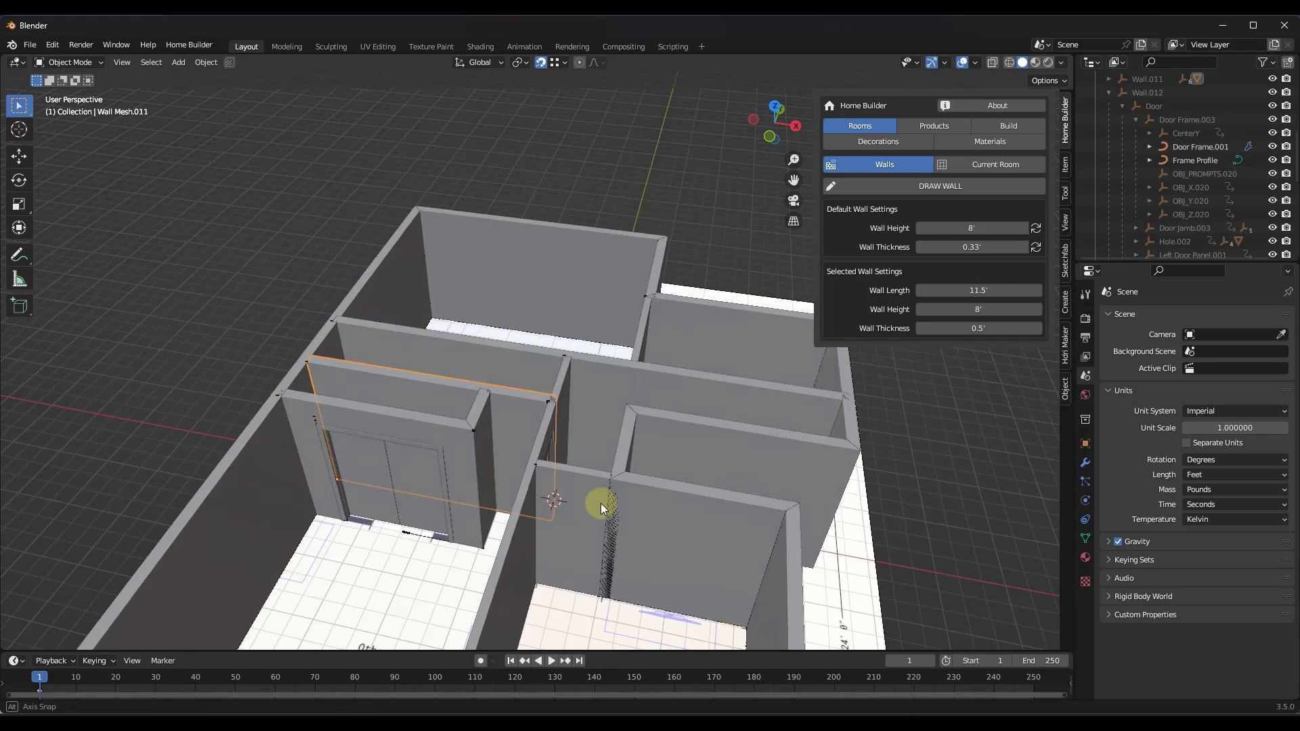
Step: Place a single door in the new short wall between the living room and the 22 sf area, close to the partition
middle_drag(600, 503, 749, 293)
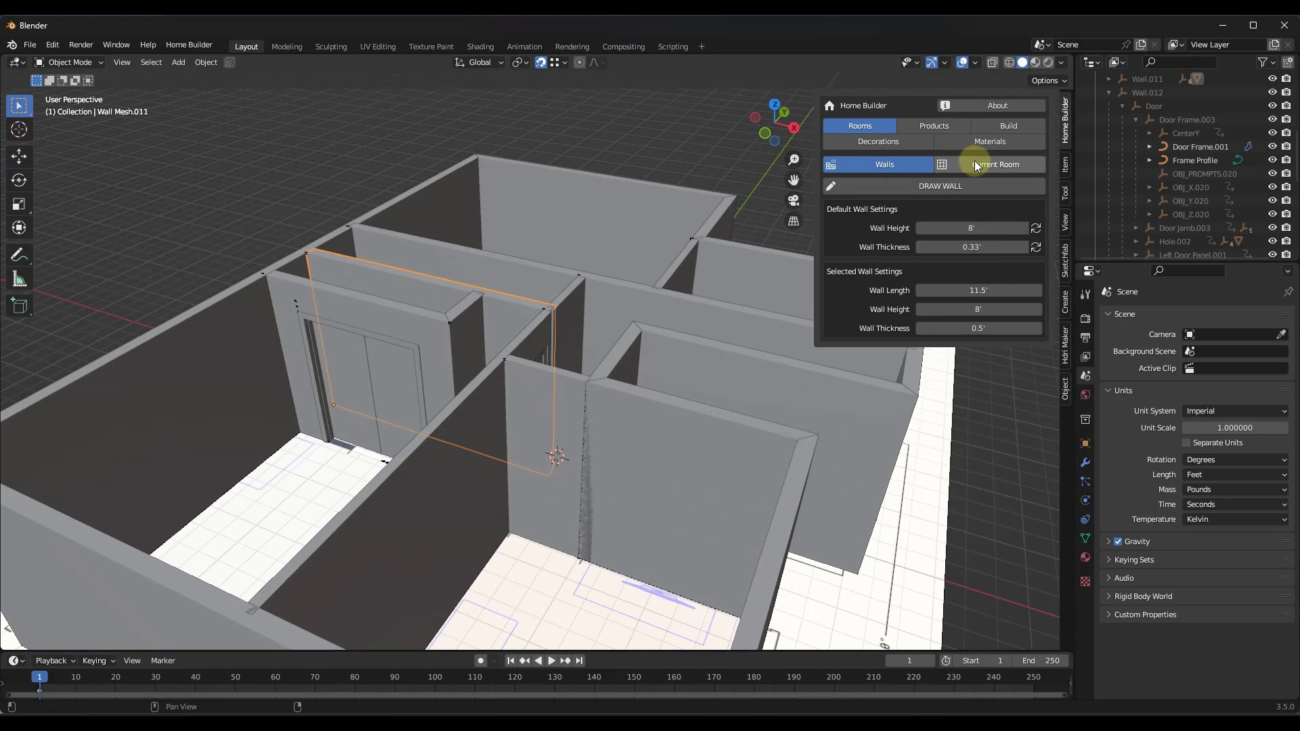
click(566, 407)
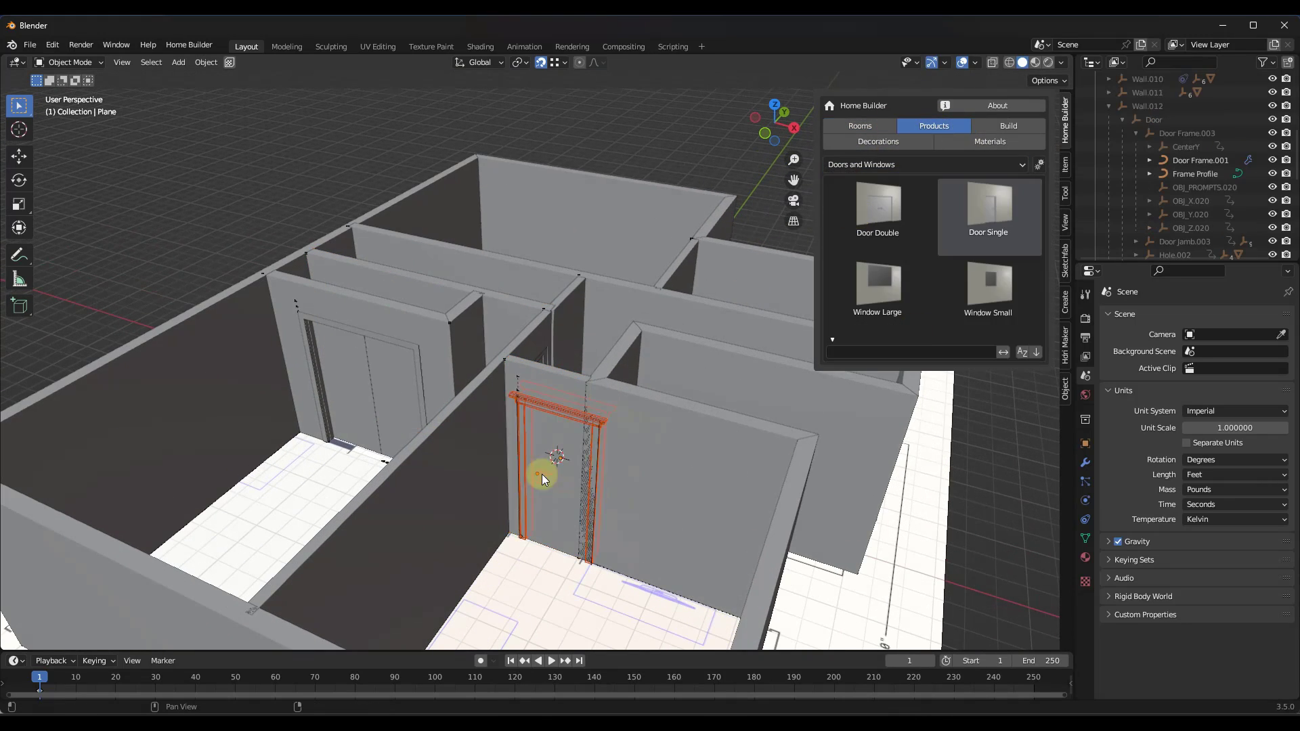
scroll(512, 446, up, 3)
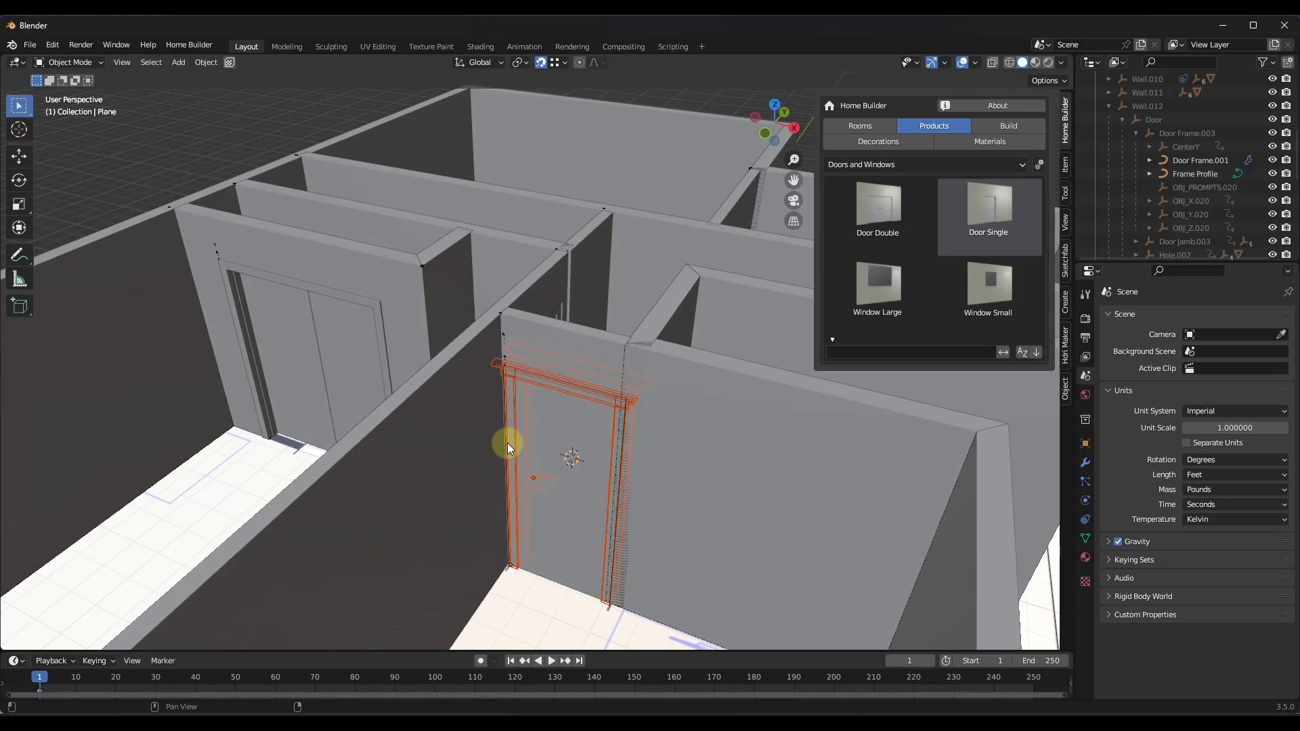
click(507, 443)
Step: Edit the living room door's depth and switch its frame to the plain square door frame style
scroll(556, 403, up, 2)
click(562, 367)
right_click(561, 367)
click(563, 367)
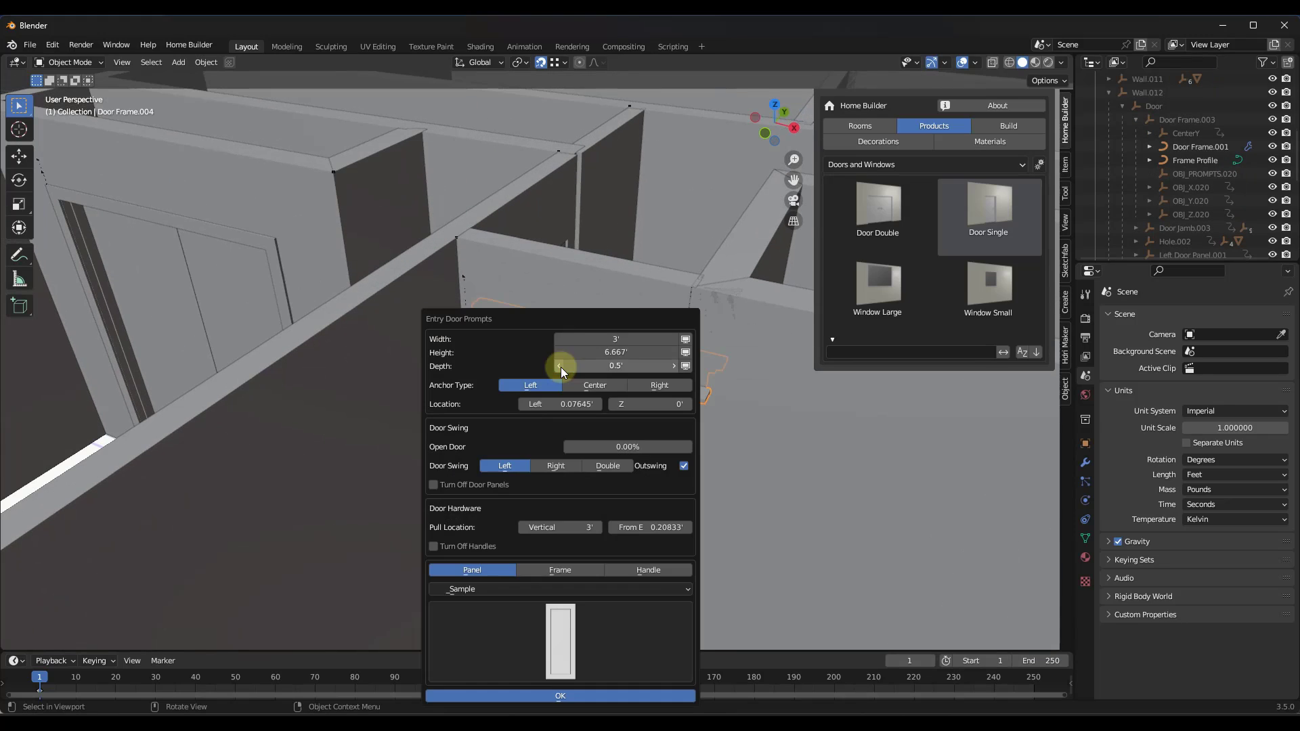
drag(605, 319, 906, 199)
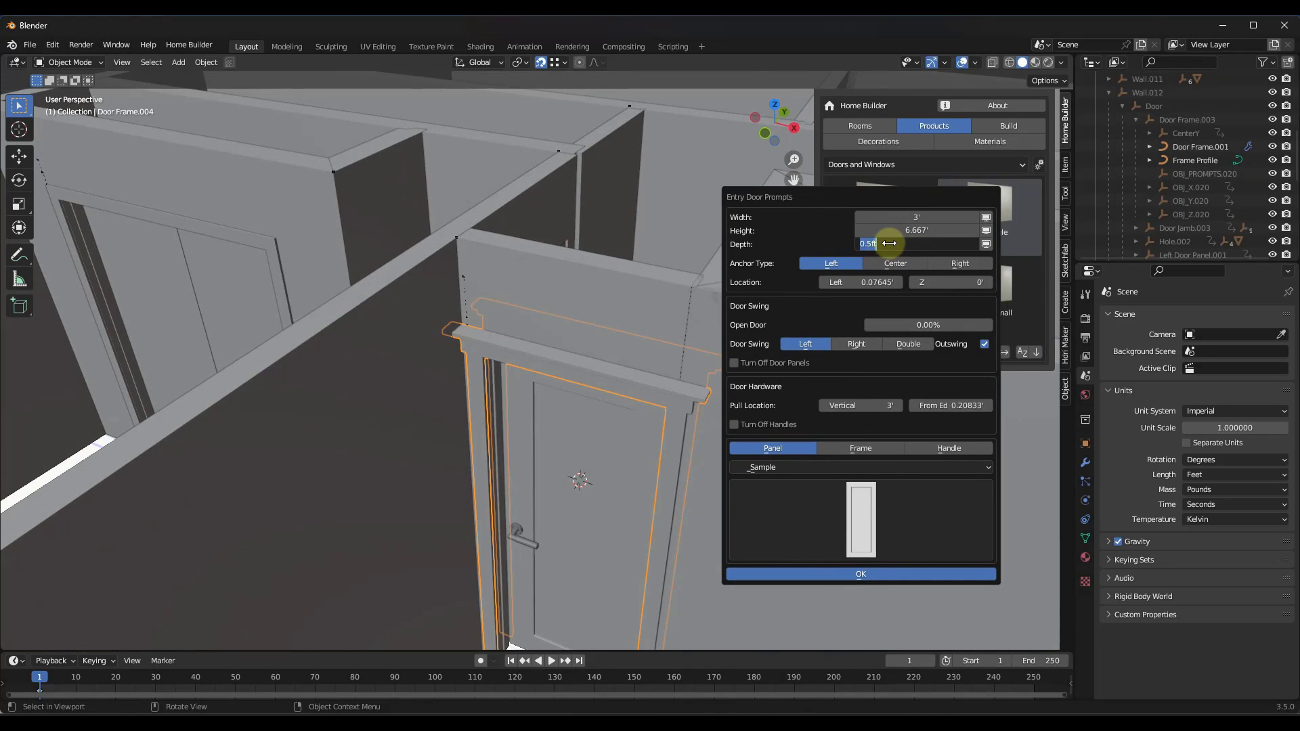
click(861, 518)
click(849, 521)
Step: Examine the living room door and the surrounding walls from several angles, up close and from farther away
scroll(692, 413, down, 3)
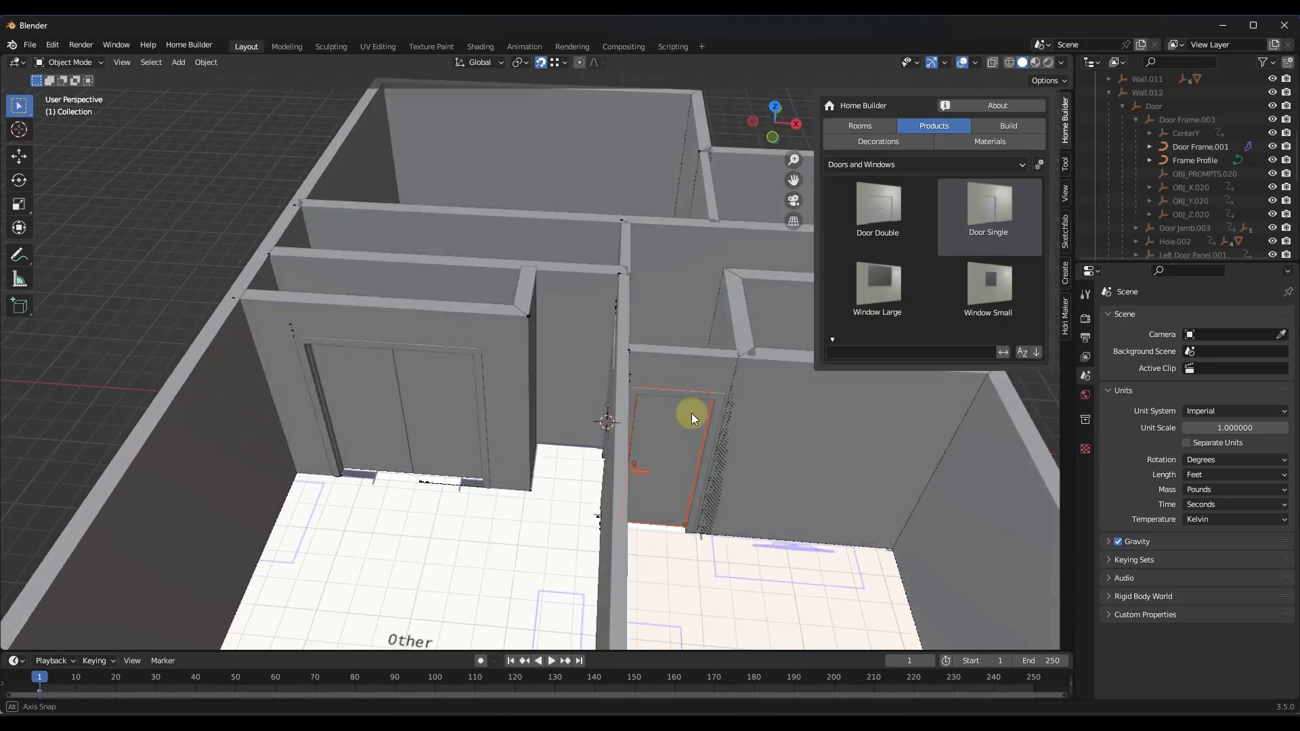
mouse_move(692, 413)
middle_down()
mouse_move(676, 389)
mouse_move(701, 437)
middle_up()
scroll(634, 380, up, 2)
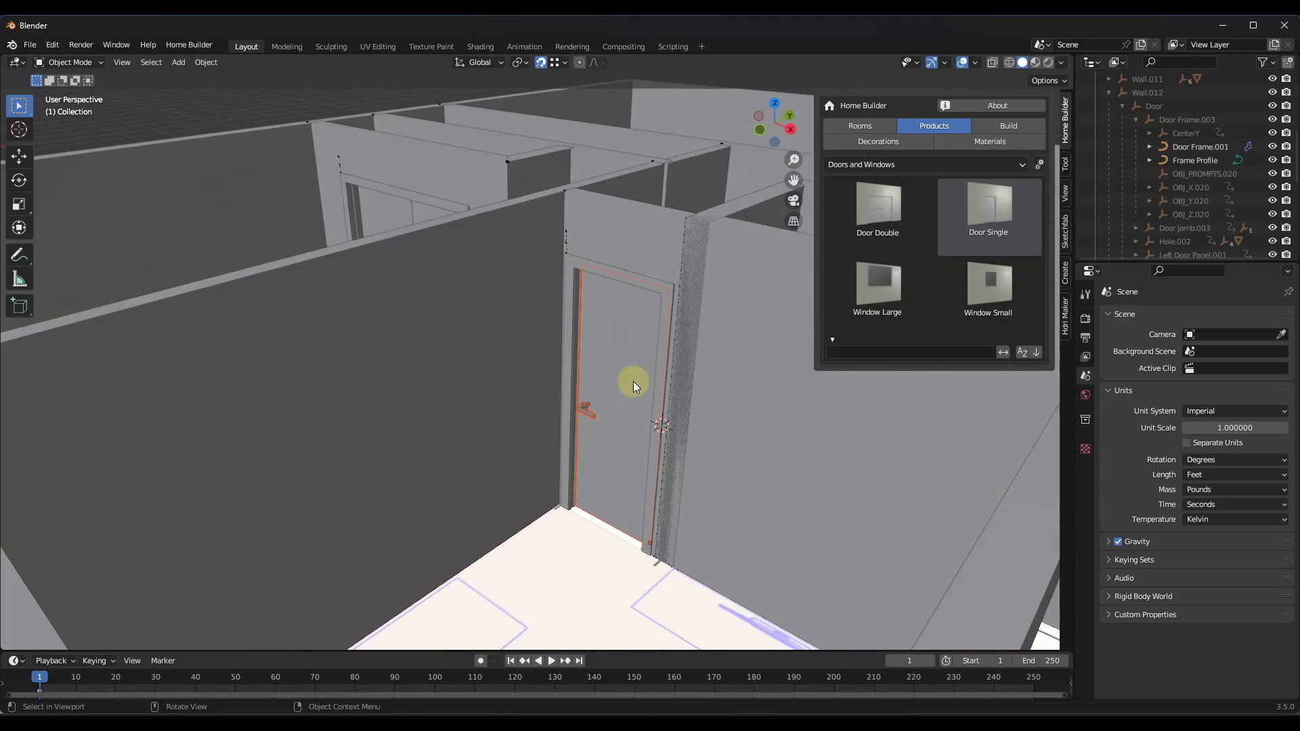
scroll(631, 376, down, 4)
mouse_move(630, 377)
middle_down()
mouse_move(635, 406)
mouse_move(639, 379)
middle_up()
scroll(635, 405, up, 3)
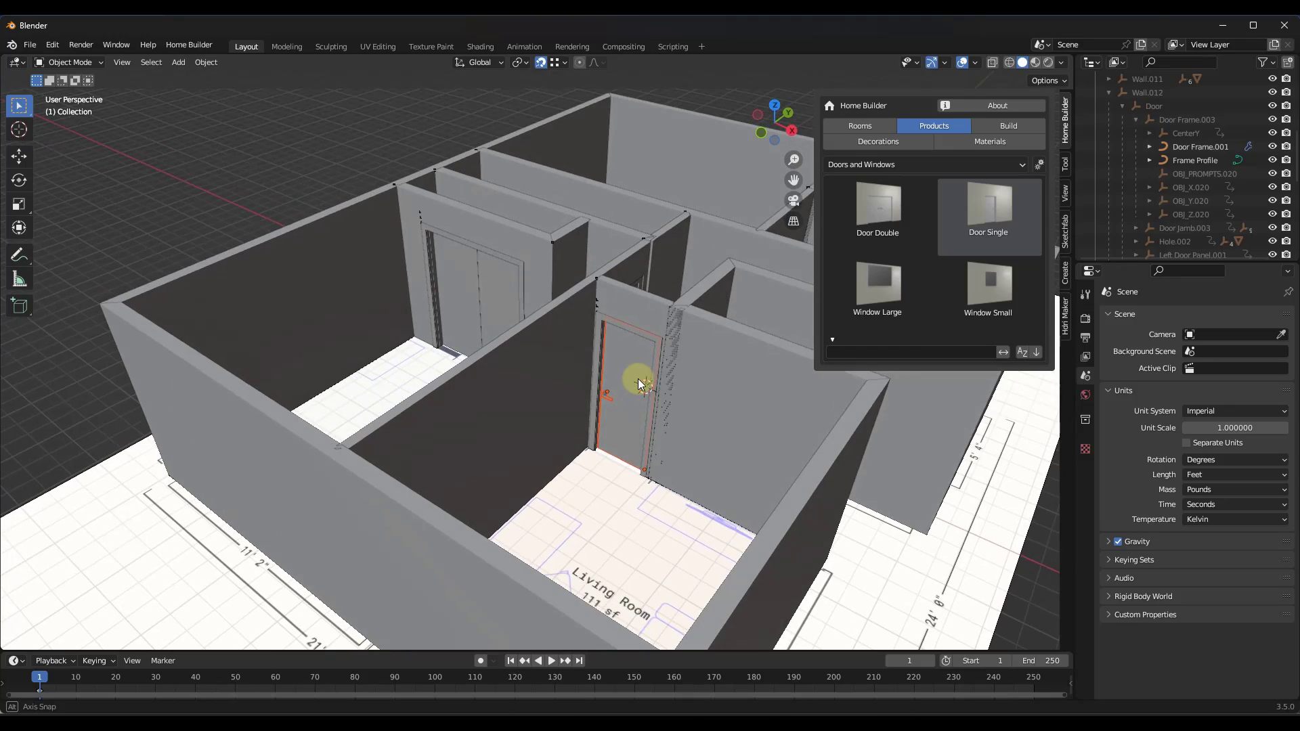
scroll(637, 379, up, 2)
scroll(639, 399, down, 2)
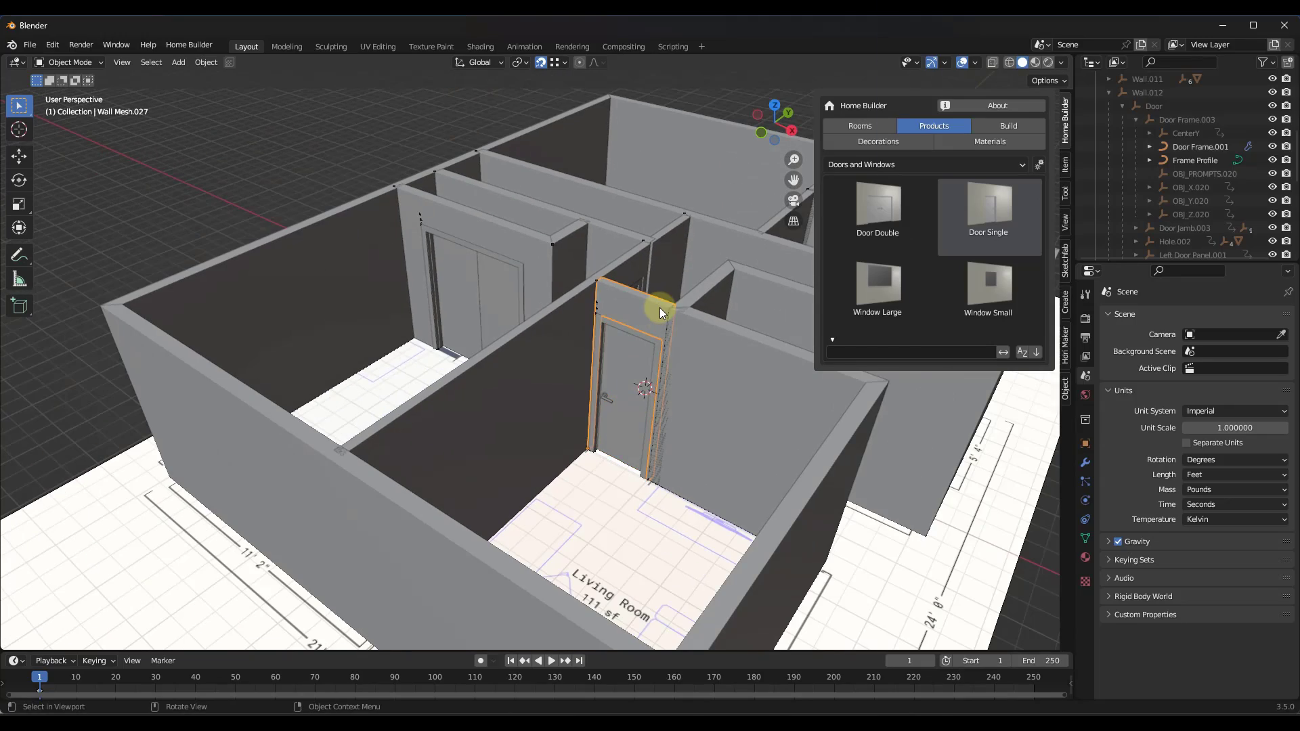
scroll(653, 377, down, 4)
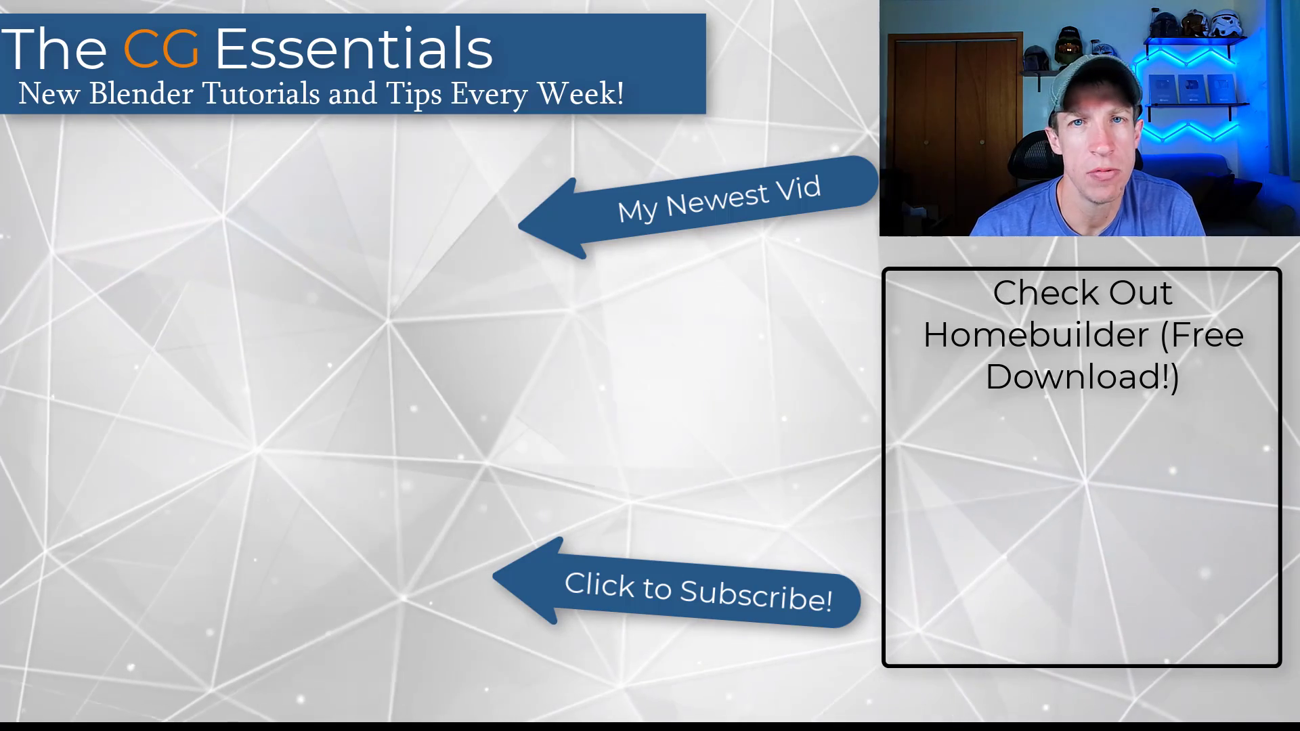